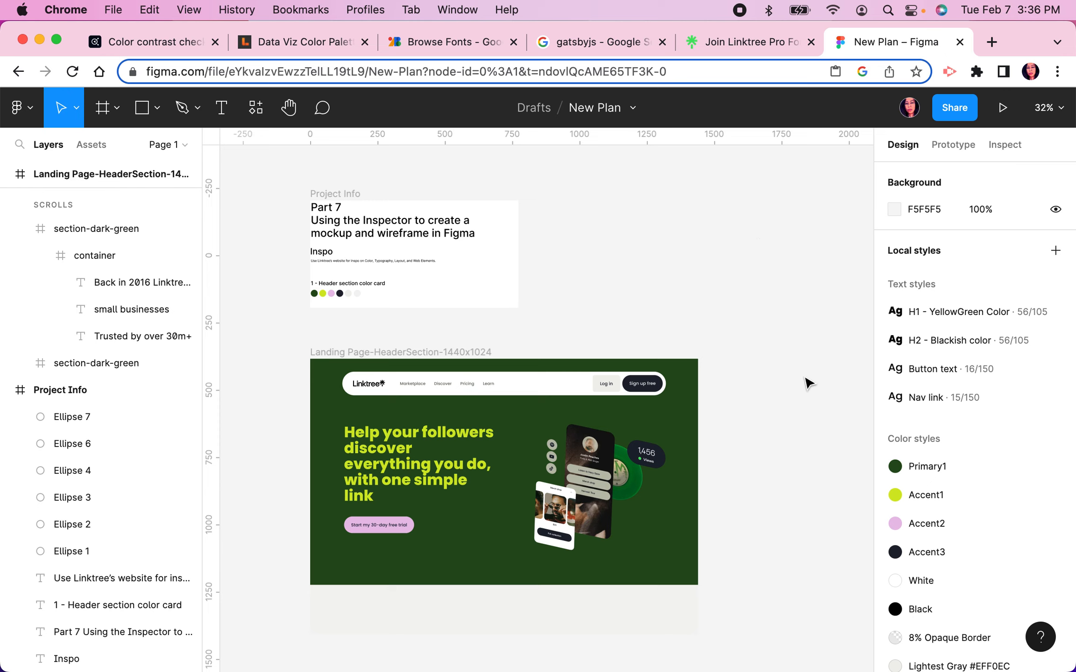
- Switch to the Linktree page, open the browser inspector, and view the hero section's styles and box model
{"action": "left_click", "coordinate": [740, 45]}
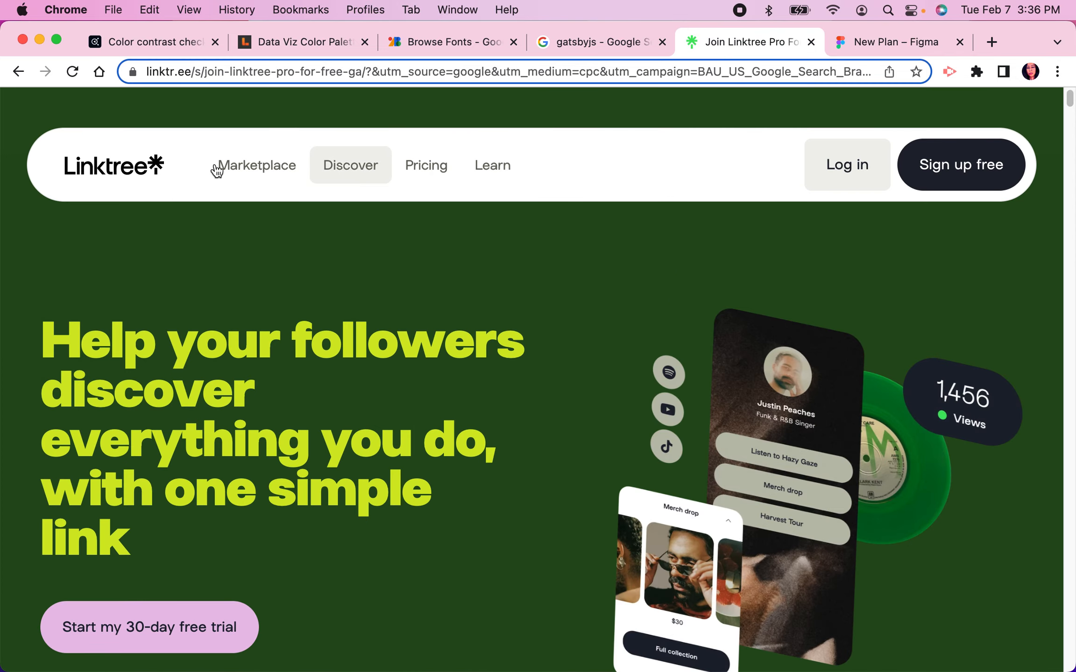
{"action": "right_click", "coordinate": [251, 257]}
{"action": "left_click", "coordinate": [297, 517]}
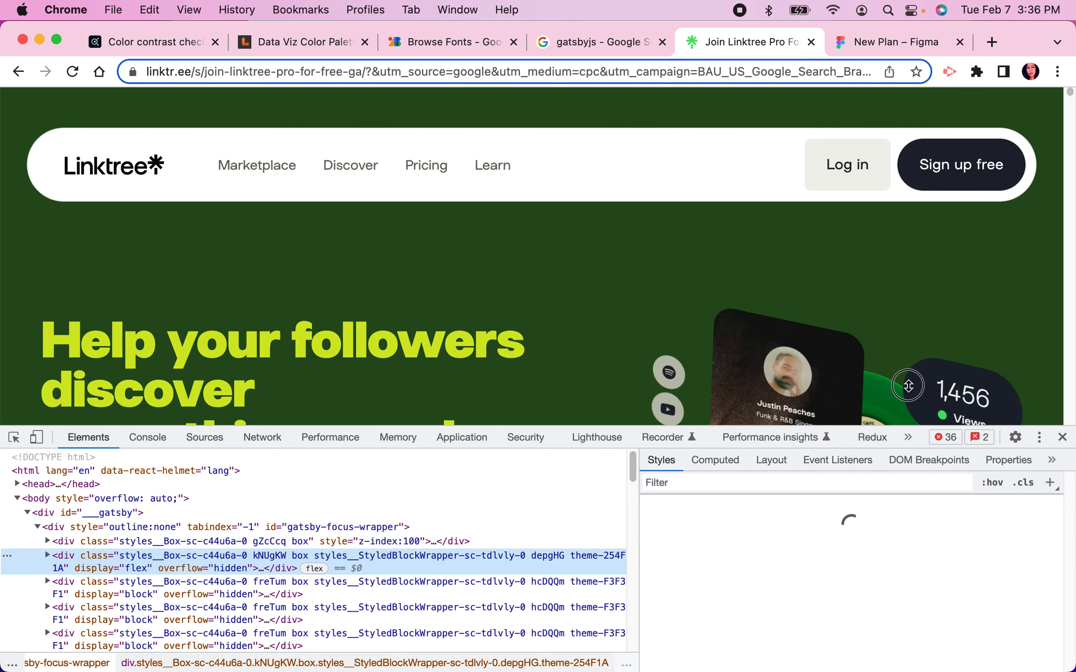
{"action": "left_click_drag", "start_coordinate": [896, 426], "coordinate": [906, 384]}
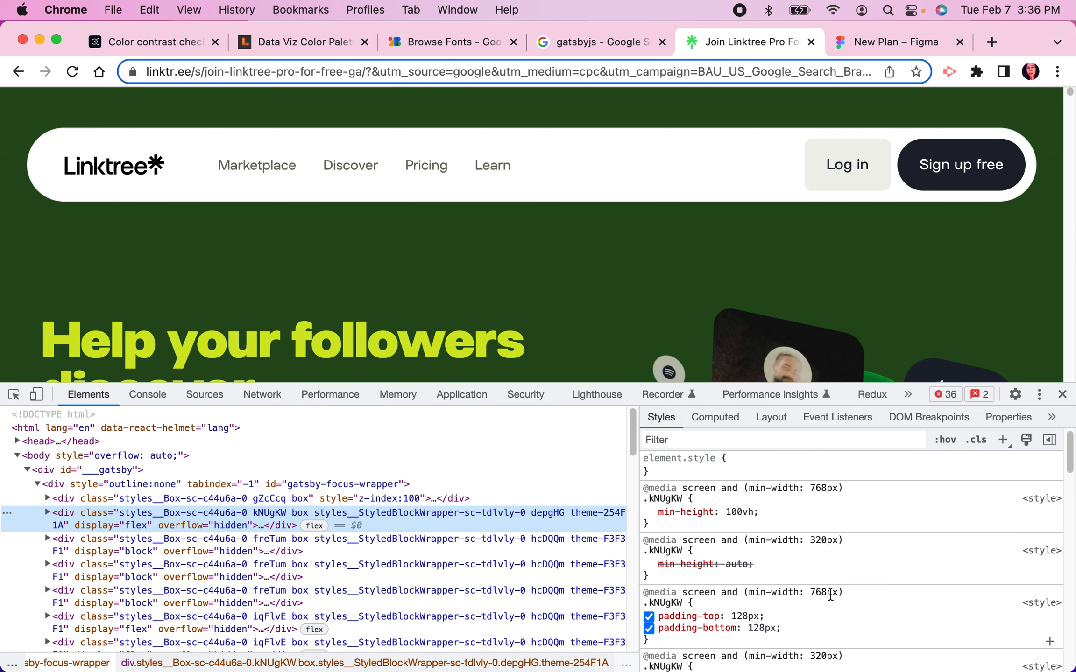
{"action": "scroll", "coordinate": [812, 603], "scroll_direction": "down", "scroll_amount": 10}
{"action": "scroll", "coordinate": [806, 614], "scroll_direction": "down", "scroll_amount": 3}
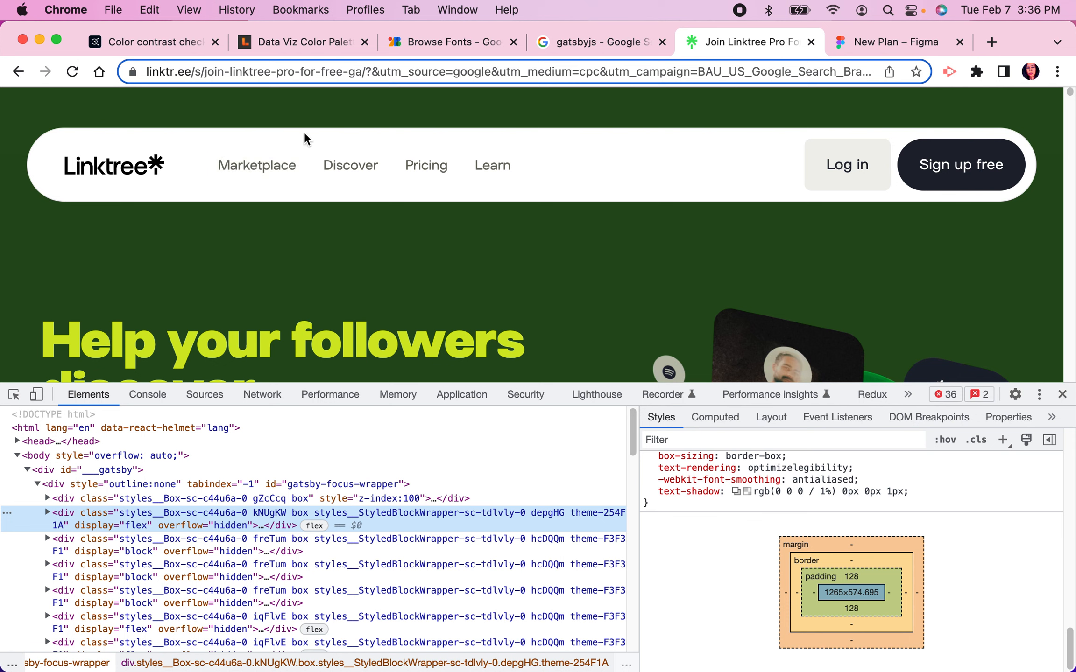
- Inspect the page's elements with the element picker, from the hero image past the "Trusted by over 30M+" heading to the creator images
{"action": "left_click", "coordinate": [14, 394]}
{"action": "mouse_move", "coordinate": [103, 337]}
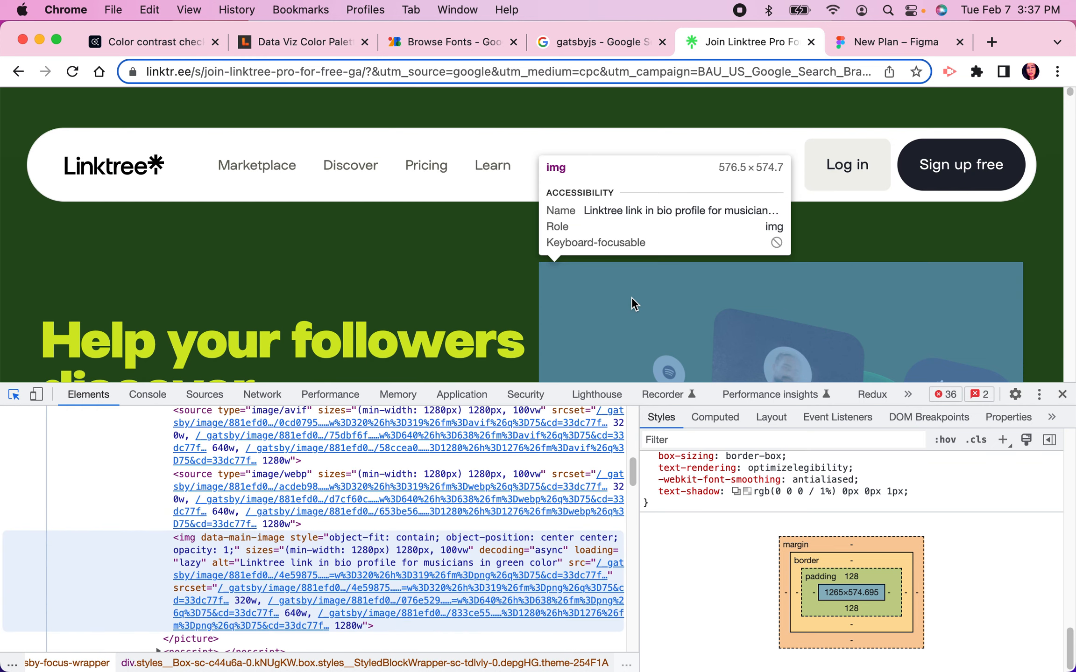
{"action": "scroll", "coordinate": [628, 308], "scroll_direction": "down", "scroll_amount": 8}
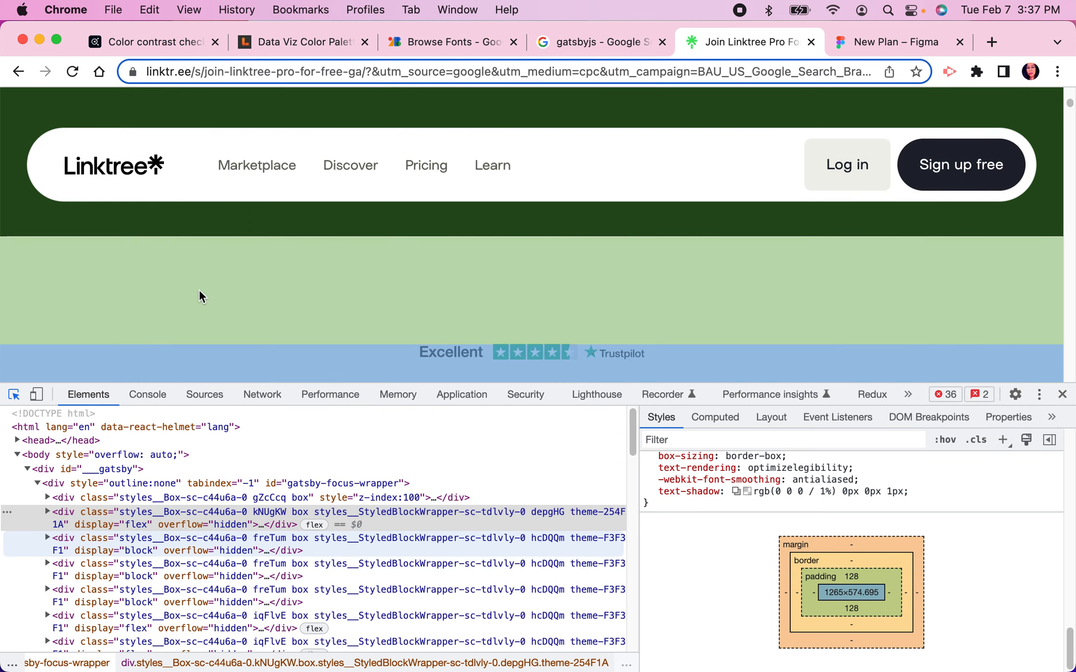
{"action": "scroll", "coordinate": [229, 289], "scroll_direction": "down", "scroll_amount": 3}
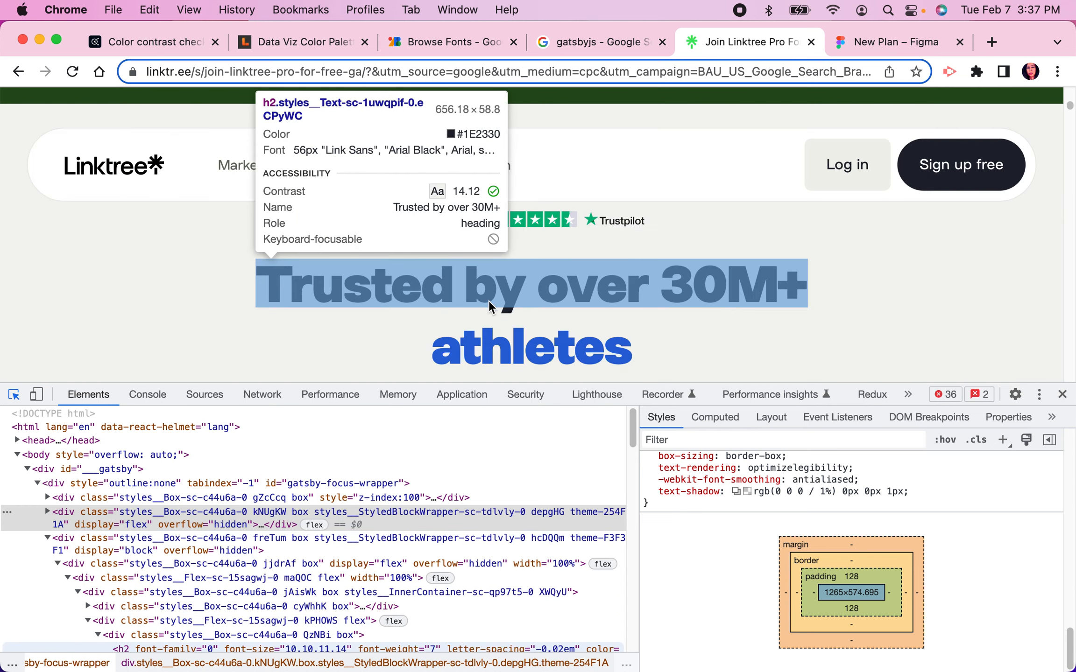
{"action": "scroll", "coordinate": [538, 266], "scroll_direction": "up", "scroll_amount": 2}
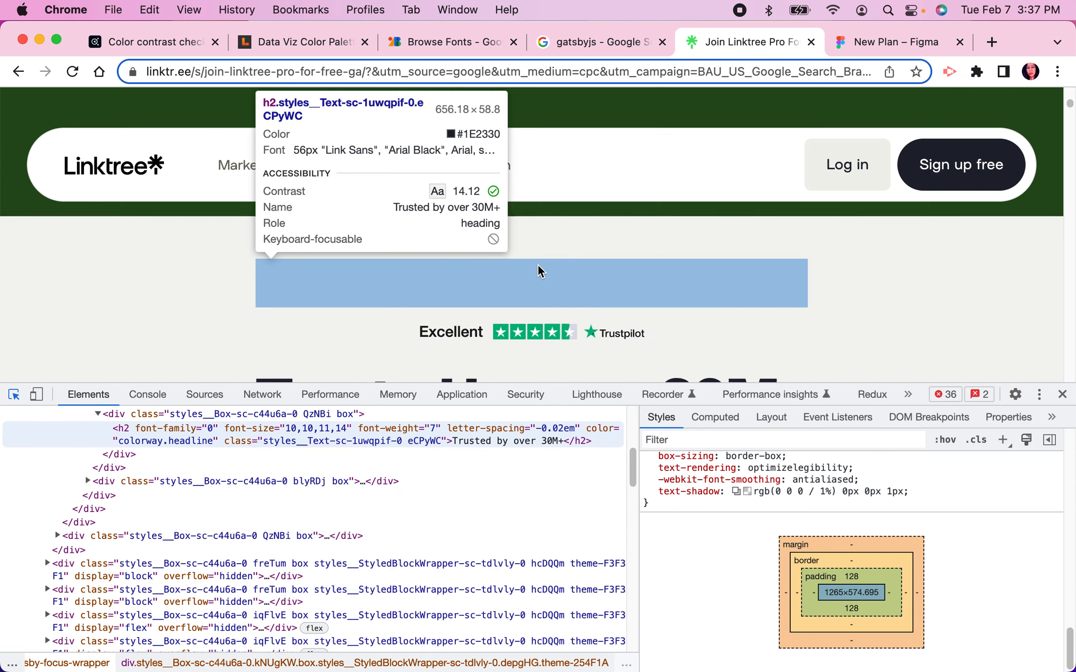
{"action": "scroll", "coordinate": [725, 308], "scroll_direction": "down", "scroll_amount": 5}
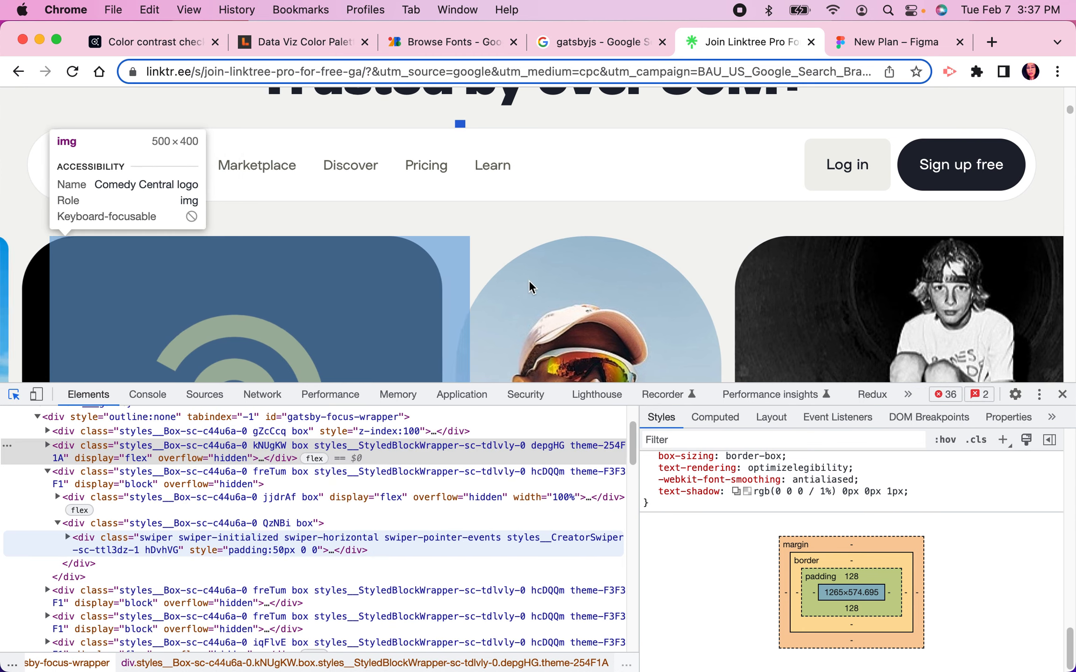
{"action": "scroll", "coordinate": [531, 275], "scroll_direction": "down", "scroll_amount": 3}
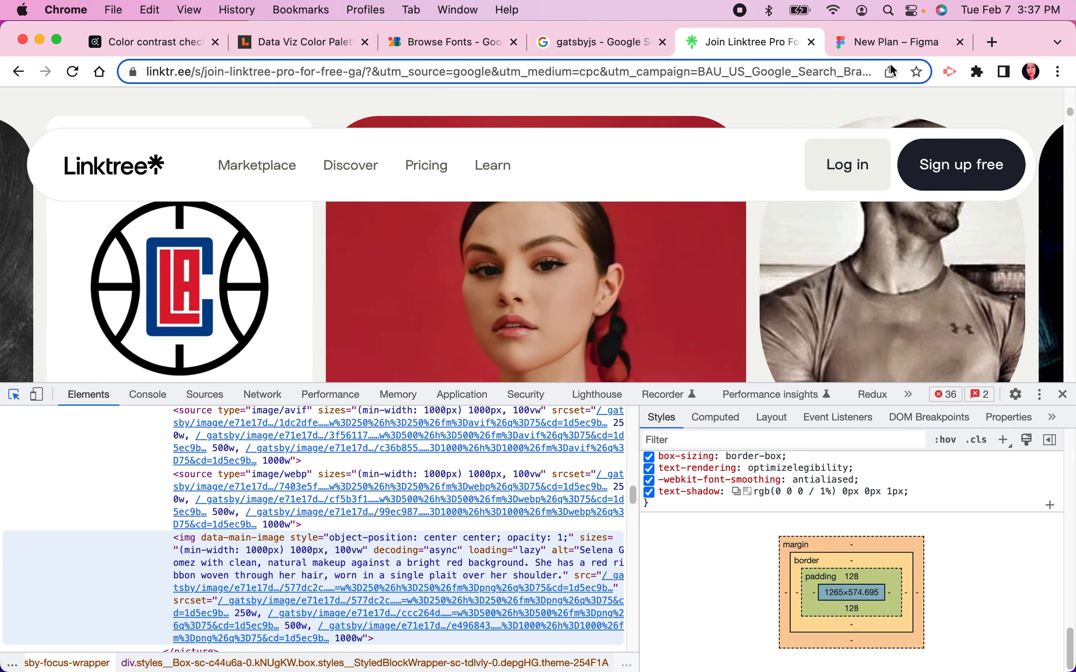
- Switch to the New Plan file in Figma and look over the Project Info and landing page header frames
{"action": "left_click", "coordinate": [895, 41]}
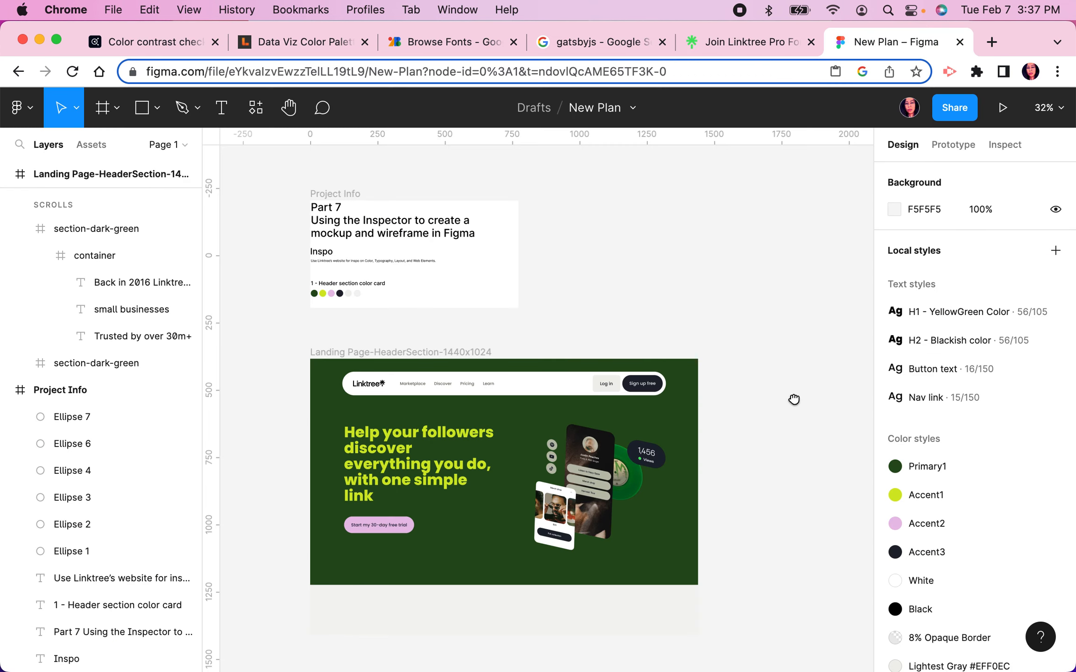
{"action": "scroll", "coordinate": [795, 401], "scroll_direction": "down", "scroll_amount": 3}
{"action": "scroll", "coordinate": [750, 385], "scroll_direction": "up", "scroll_amount": 1}
{"action": "scroll", "coordinate": [749, 386], "scroll_direction": "right", "scroll_amount": 1}
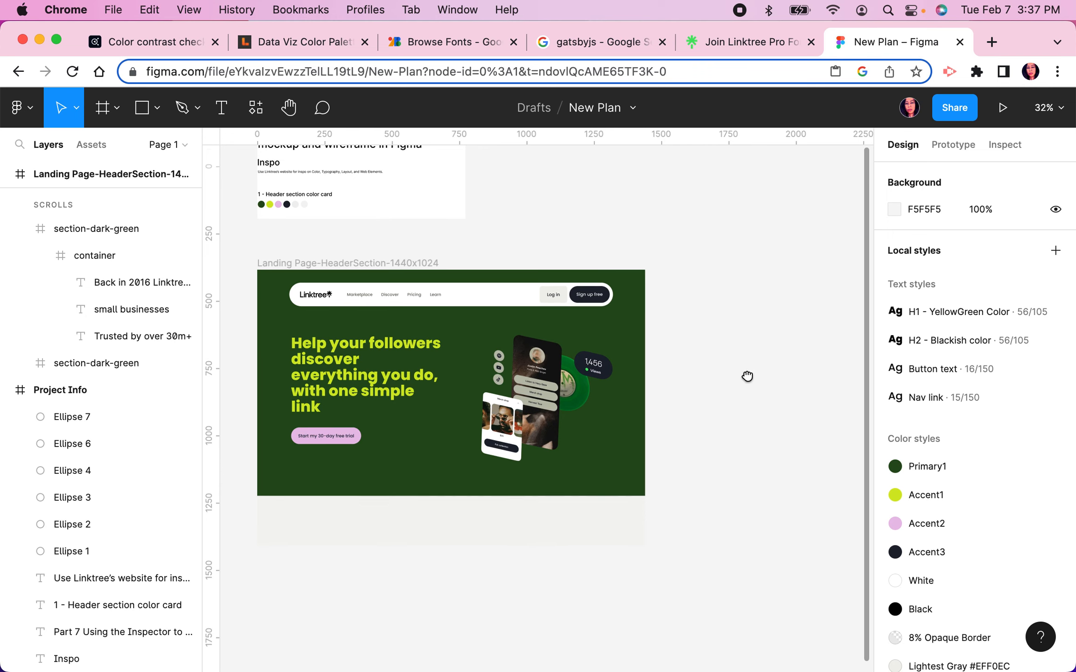
{"action": "scroll", "coordinate": [623, 222], "scroll_direction": "right", "scroll_amount": 1}
{"action": "scroll", "coordinate": [623, 223], "scroll_direction": "down", "scroll_amount": 1}
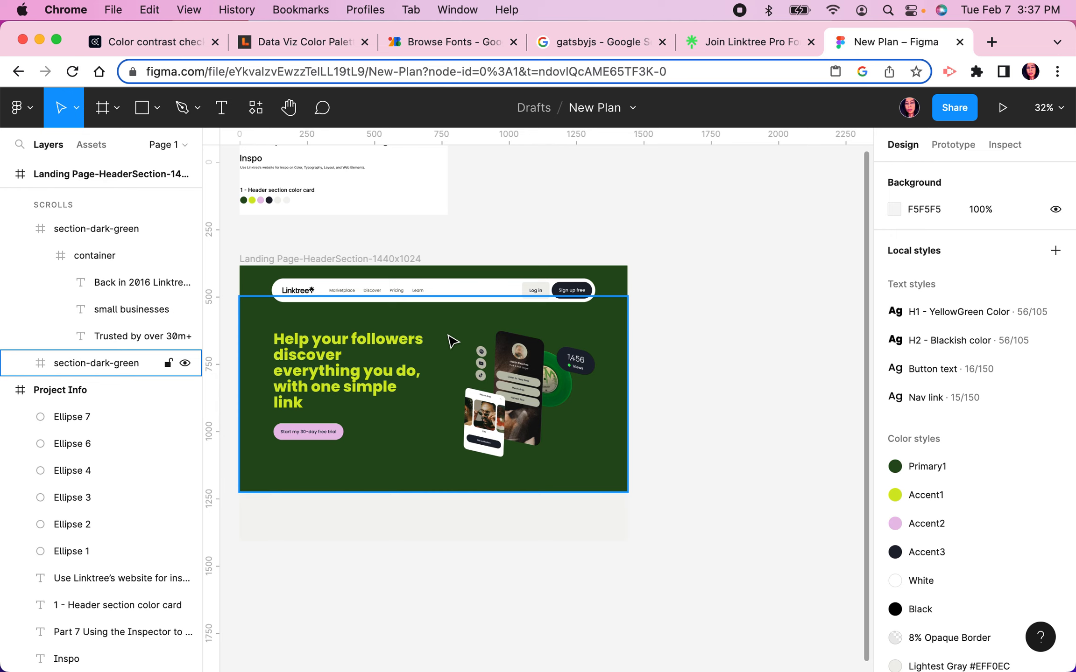
{"action": "scroll", "coordinate": [679, 247], "scroll_direction": "right", "scroll_amount": 1}
{"action": "scroll", "coordinate": [680, 247], "scroll_direction": "down", "scroll_amount": 1}
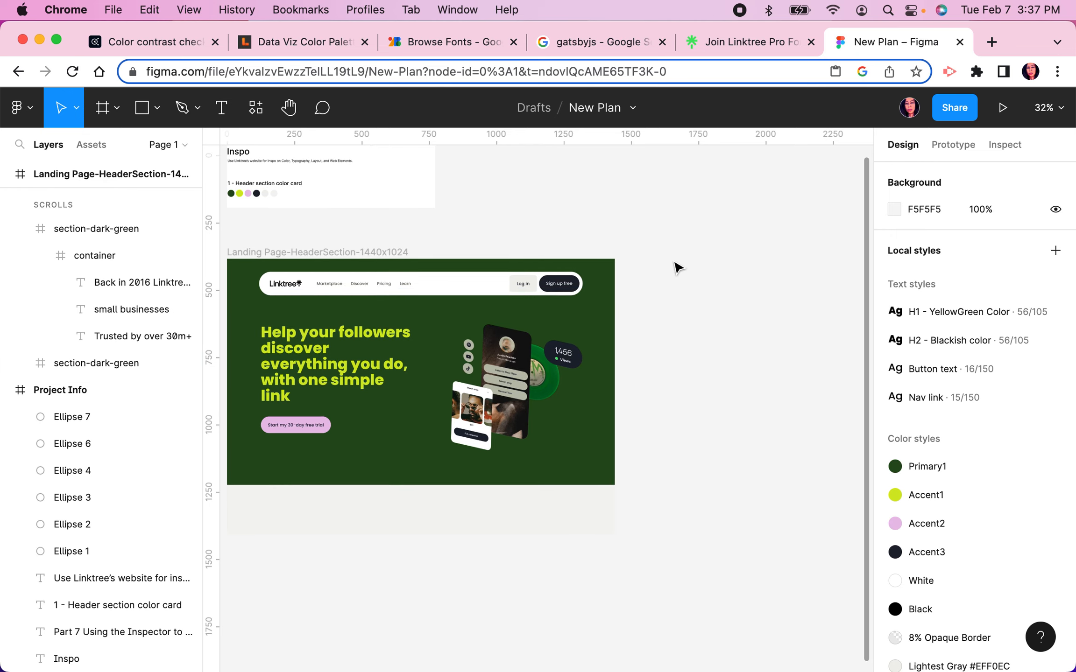
{"action": "scroll", "coordinate": [677, 267], "scroll_direction": "down", "scroll_amount": 5}
{"action": "scroll", "coordinate": [622, 370], "scroll_direction": "right", "scroll_amount": 3}
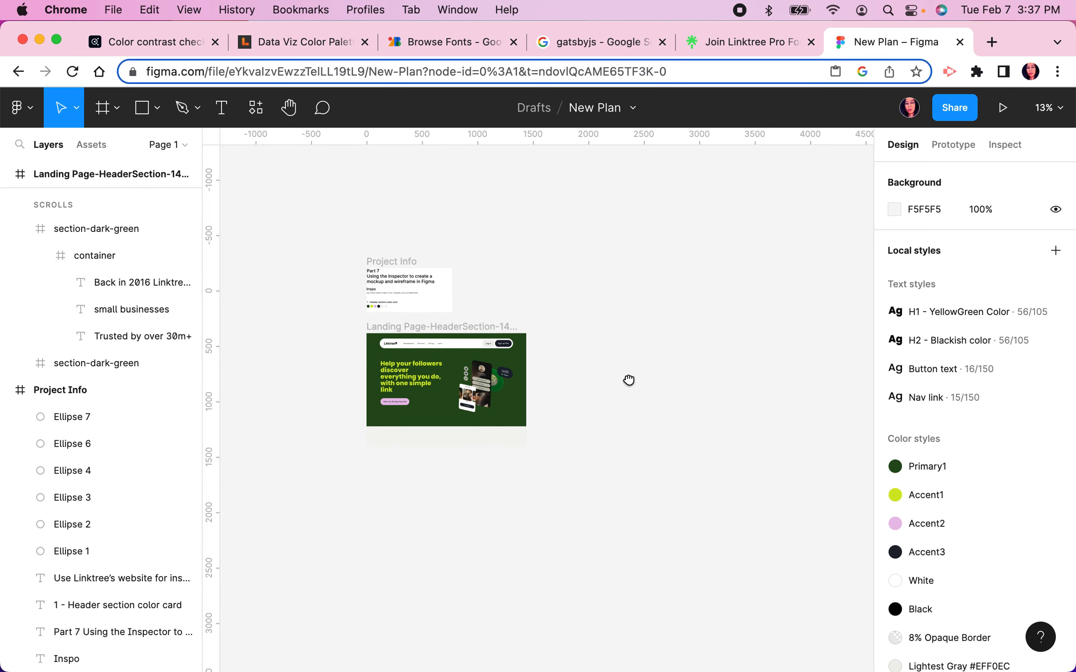
{"action": "scroll", "coordinate": [629, 380], "scroll_direction": "right", "scroll_amount": 2}
{"action": "scroll", "coordinate": [465, 361], "scroll_direction": "up", "scroll_amount": 3}
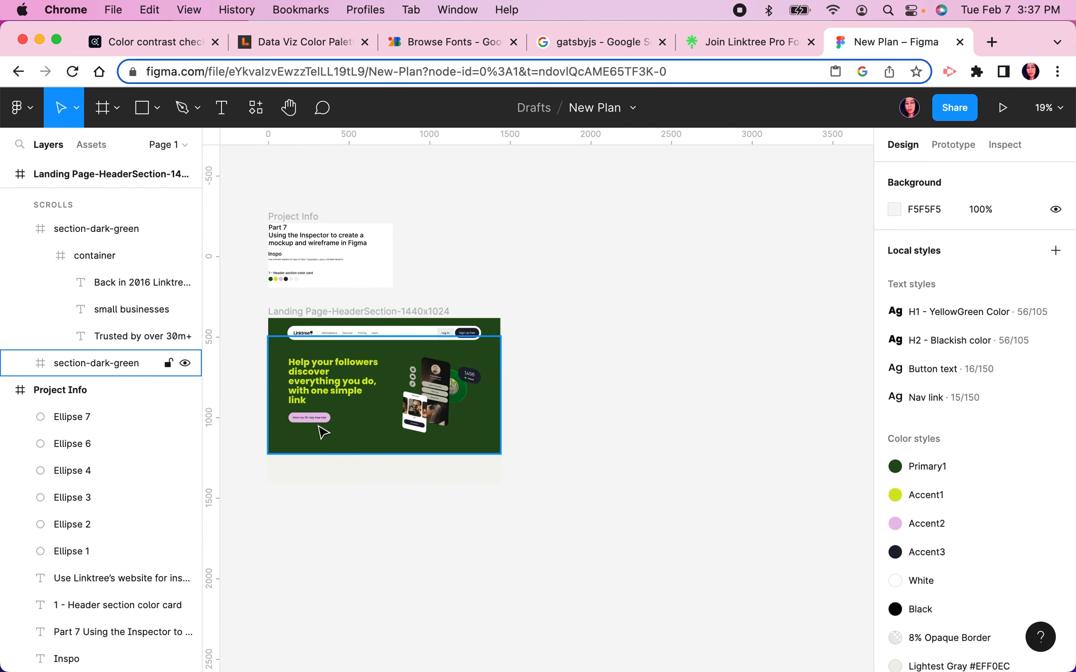
{"action": "left_click_drag", "start_coordinate": [568, 404], "coordinate": [654, 427]}
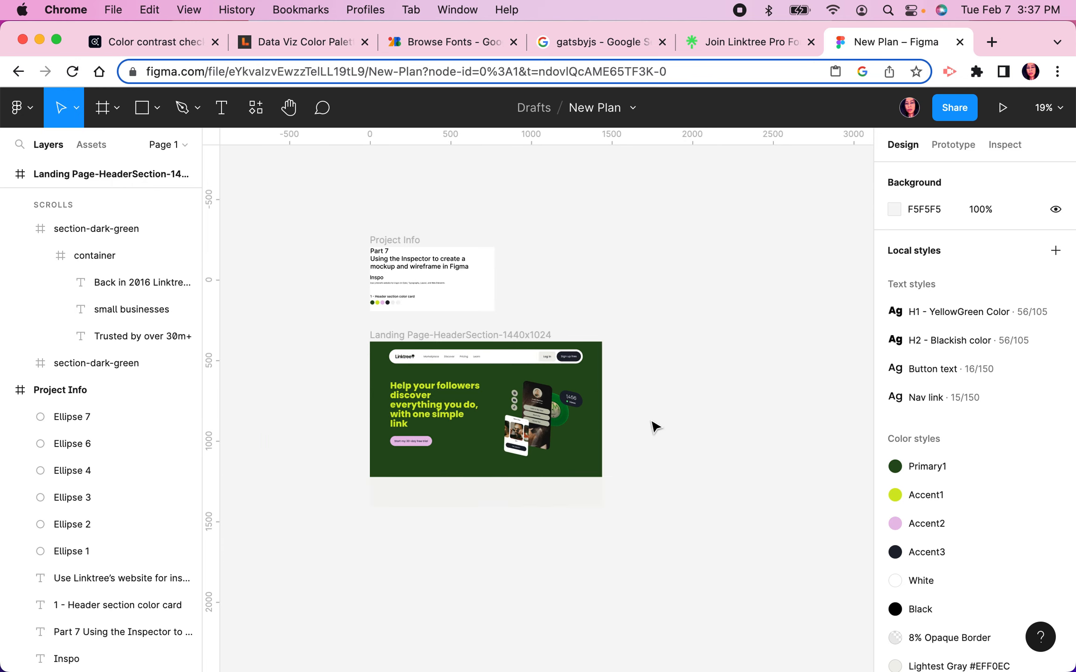
{"action": "scroll", "coordinate": [702, 447], "scroll_direction": "right", "scroll_amount": 3}
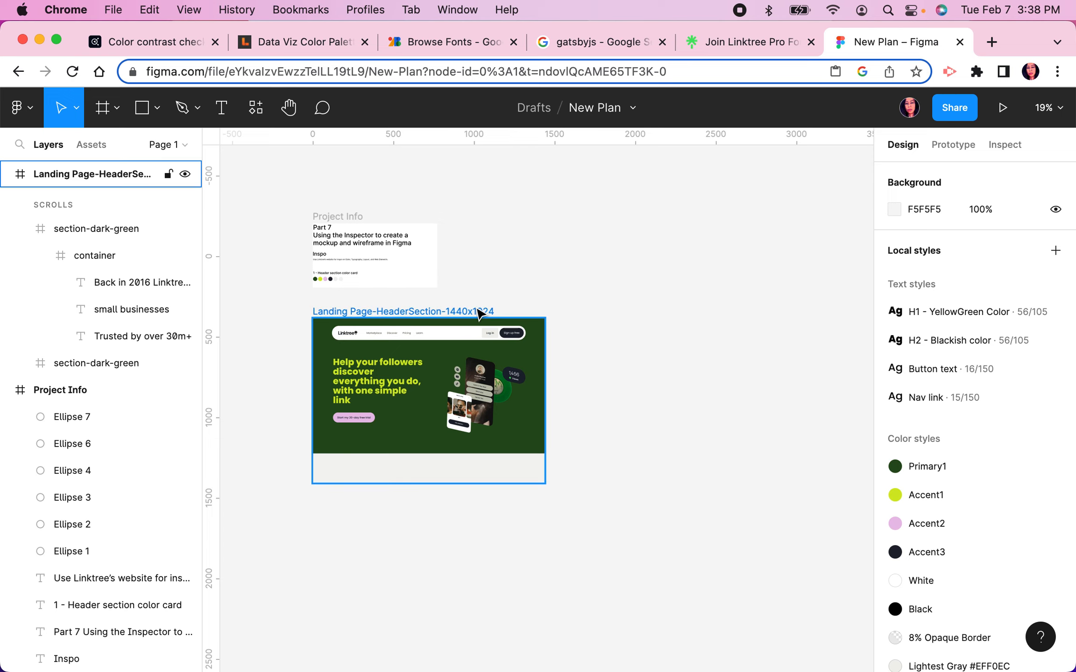
{"action": "scroll", "coordinate": [644, 329], "scroll_direction": "right", "scroll_amount": 2}
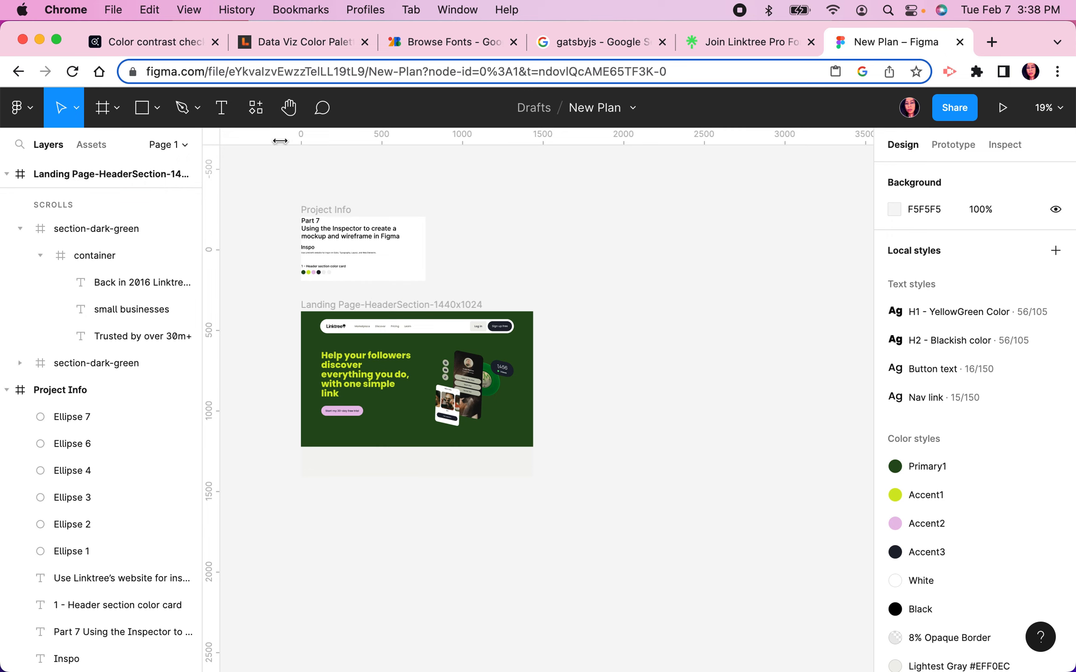
- Add a Desktop preset frame of 1440 × 1024 beside the landing page header frame
{"action": "left_click", "coordinate": [120, 112]}
{"action": "left_click", "coordinate": [111, 142]}
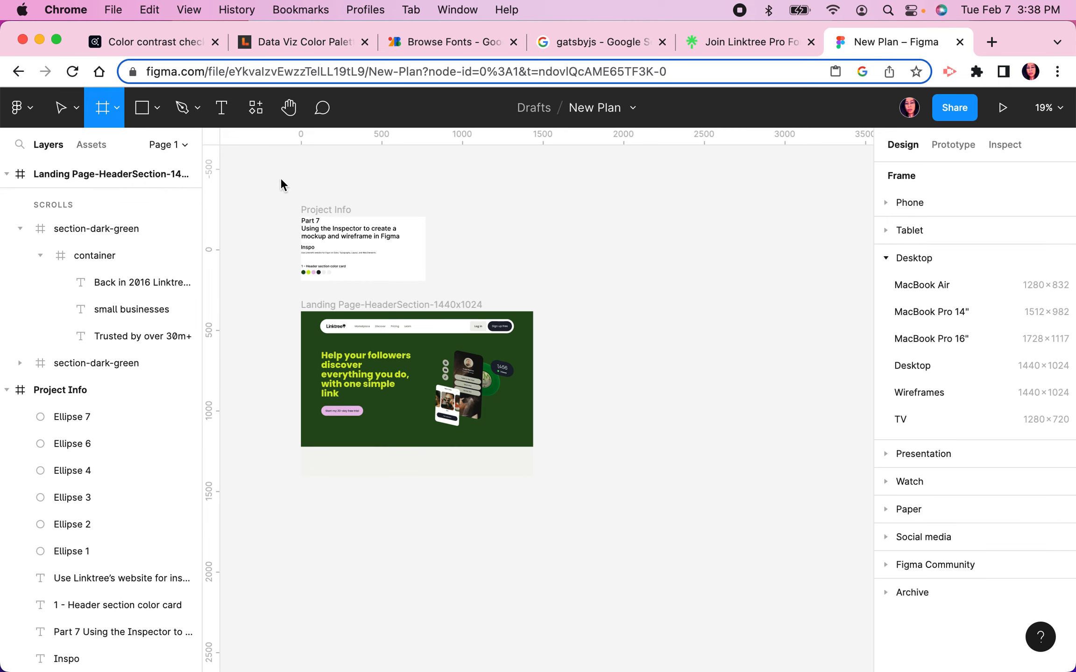
{"action": "left_click", "coordinate": [927, 368]}
{"action": "left_click", "coordinate": [600, 373]}
{"action": "left_click_drag", "start_coordinate": [601, 374], "coordinate": [611, 368]}
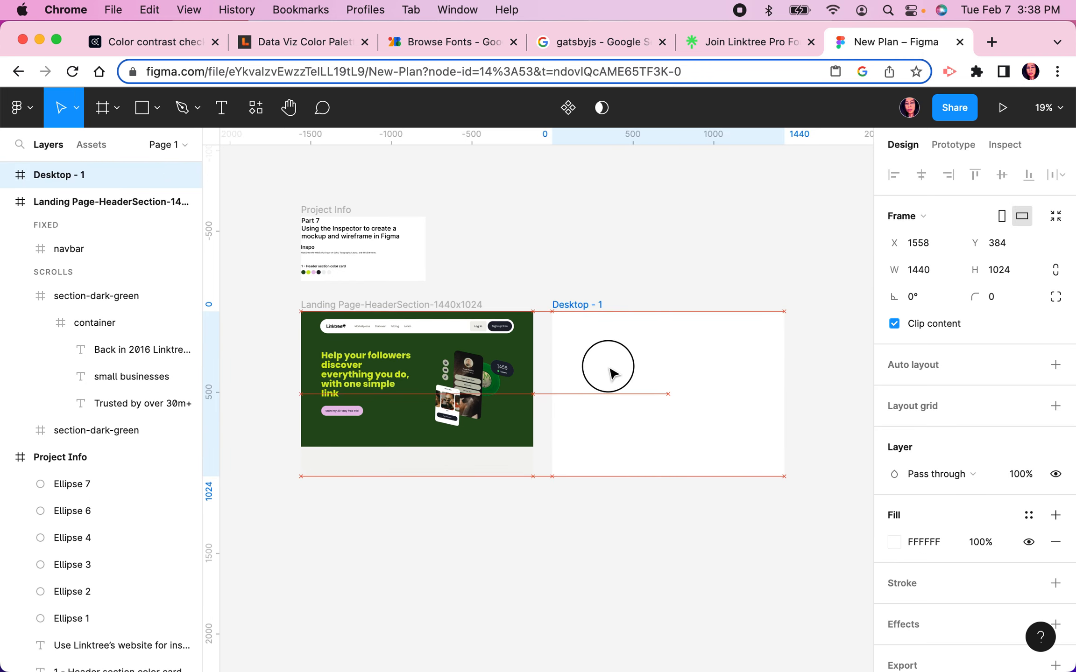
- Shorten the new desktop frame to a height of 841 so its lower edge lines up with the mockup's green section
{"action": "left_click_drag", "start_coordinate": [671, 467], "coordinate": [674, 444]}
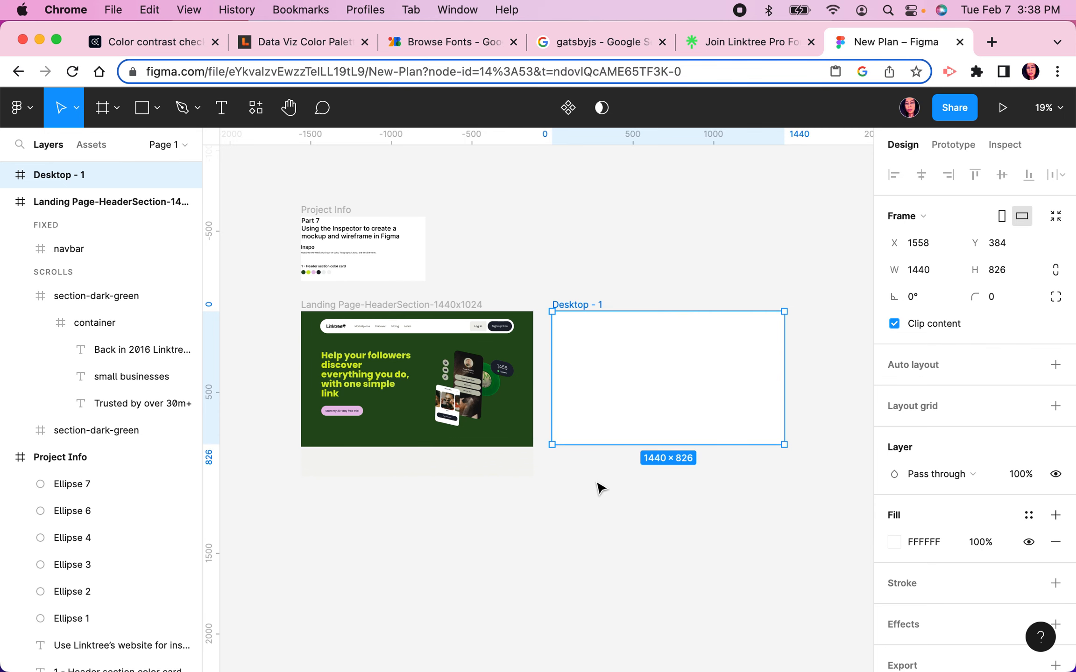
{"action": "left_click", "coordinate": [593, 485]}
{"action": "scroll", "coordinate": [516, 401], "scroll_direction": "up", "scroll_amount": 5}
{"action": "left_click", "coordinate": [542, 394]}
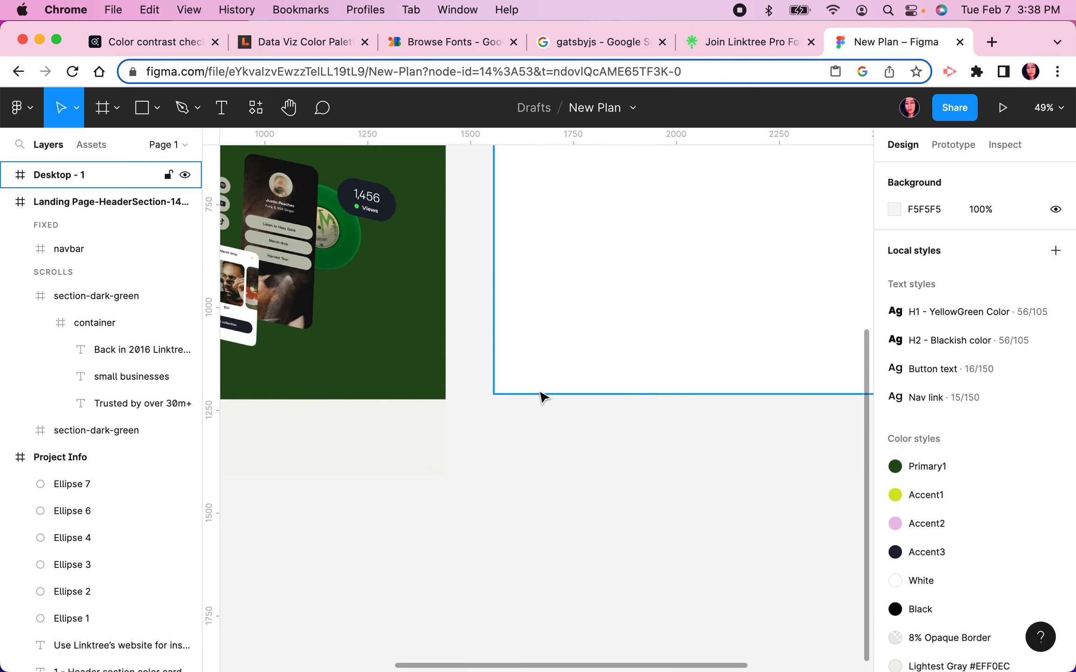
{"action": "left_click_drag", "start_coordinate": [542, 393], "coordinate": [541, 400]}
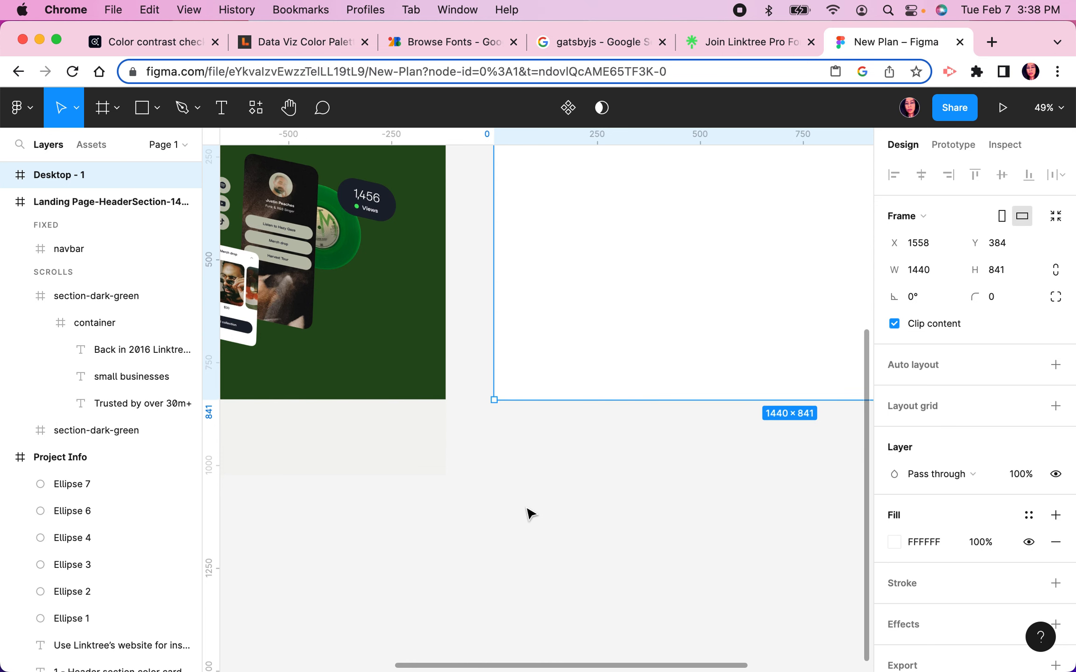
{"action": "left_click", "coordinate": [528, 511]}
{"action": "scroll", "coordinate": [529, 511], "scroll_direction": "down", "scroll_amount": 5}
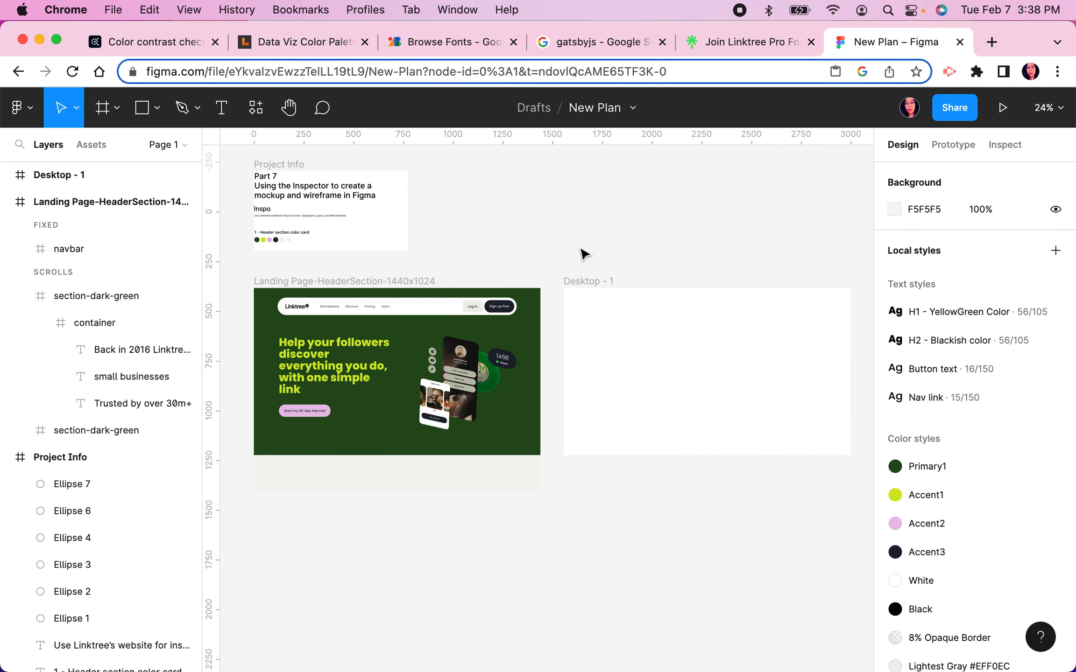
{"action": "left_click", "coordinate": [607, 281]}
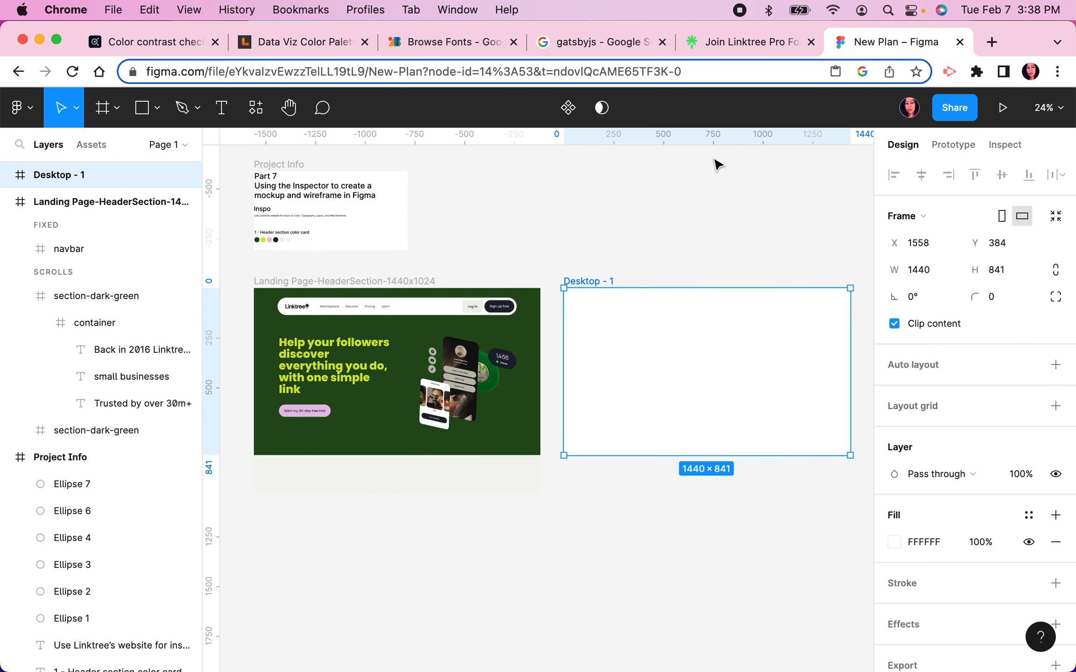
{"action": "scroll", "coordinate": [719, 199], "scroll_direction": "right", "scroll_amount": 2}
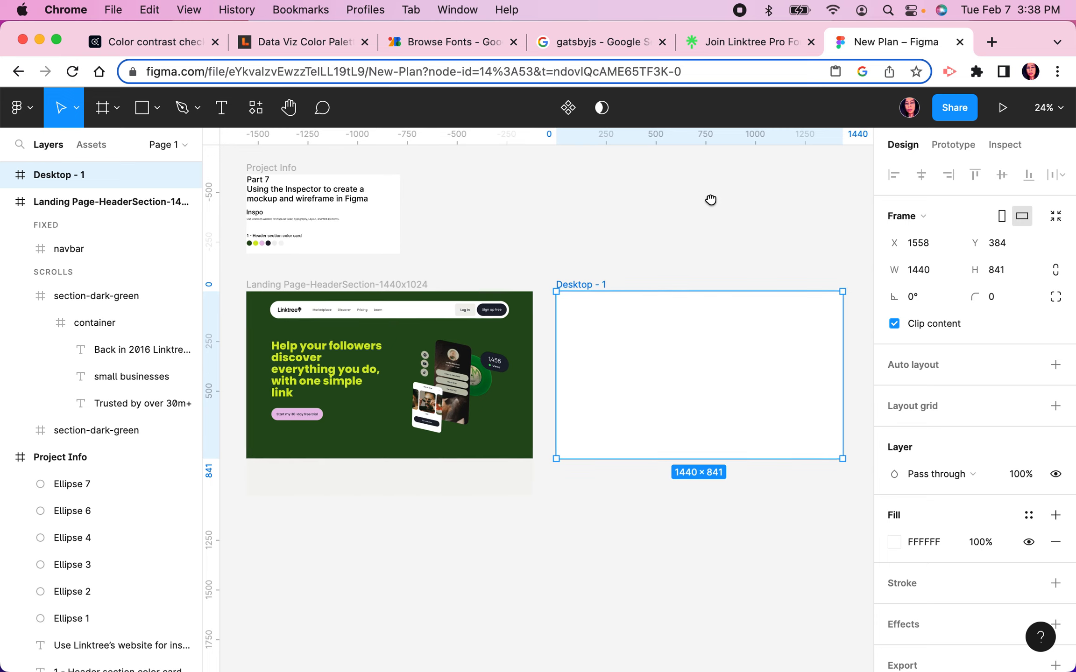
- Switch to the Linktree page and view its mobile layout in a phone-width browser window with the inspector closed
{"action": "left_click", "coordinate": [742, 41]}
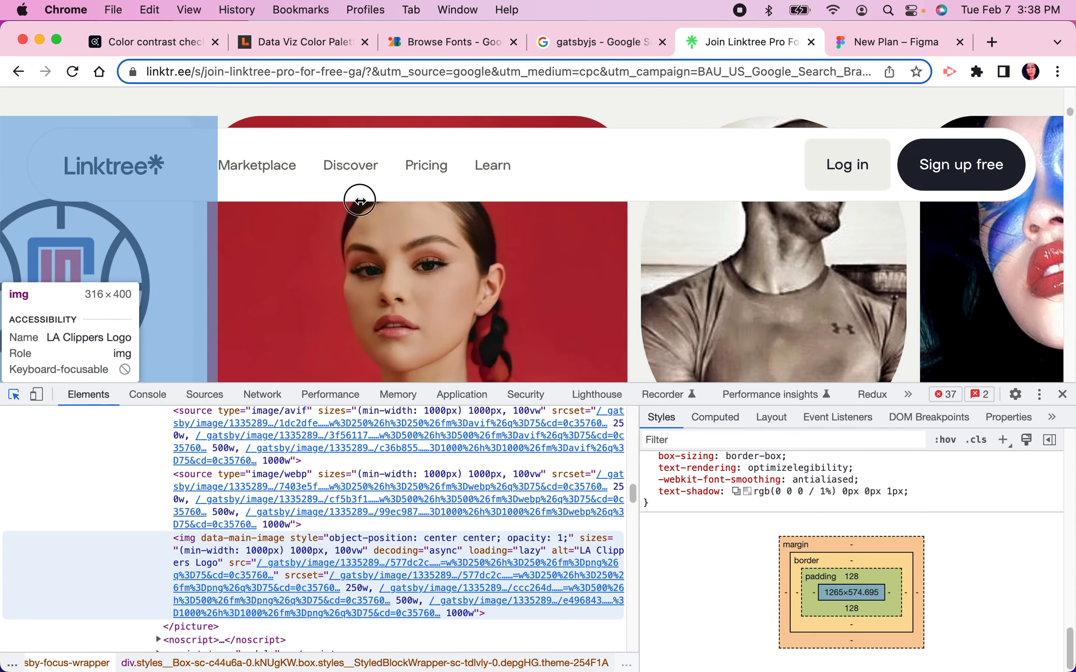
{"action": "left_click_drag", "start_coordinate": [2, 215], "coordinate": [950, 215]}
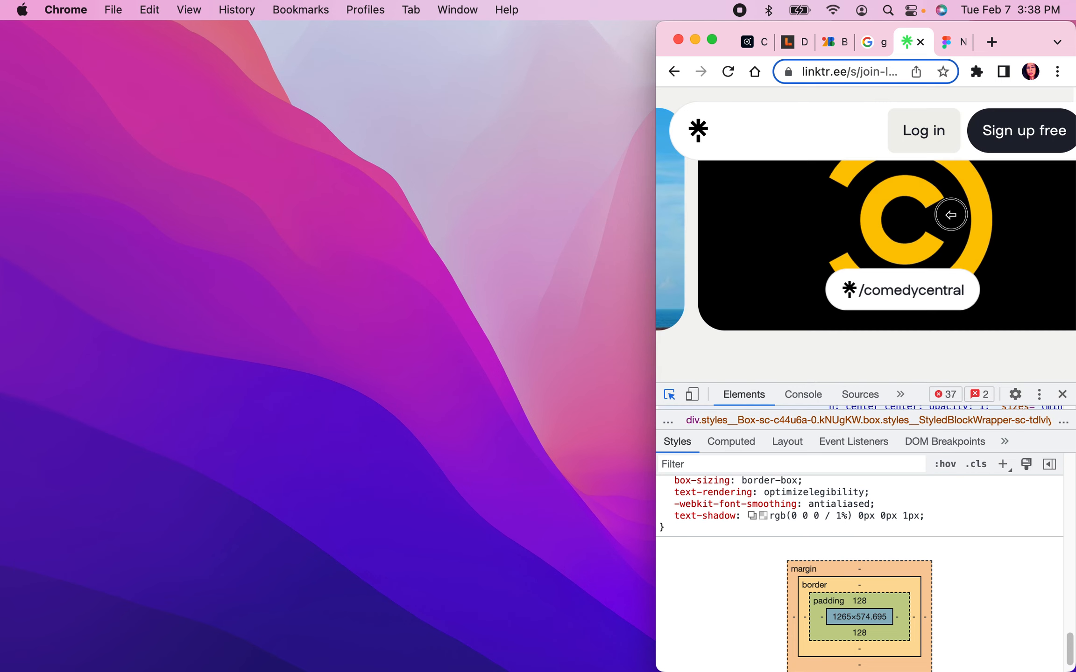
{"action": "scroll", "coordinate": [919, 301], "scroll_direction": "up", "scroll_amount": 4}
{"action": "scroll", "coordinate": [922, 306], "scroll_direction": "up", "scroll_amount": 10}
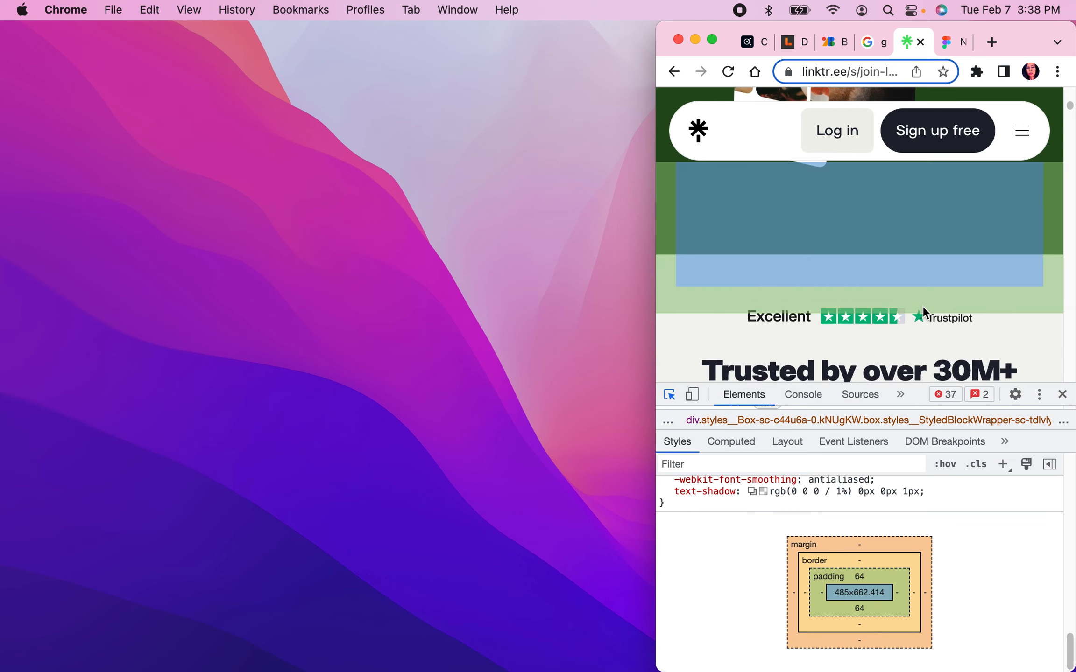
{"action": "left_click", "coordinate": [1062, 395]}
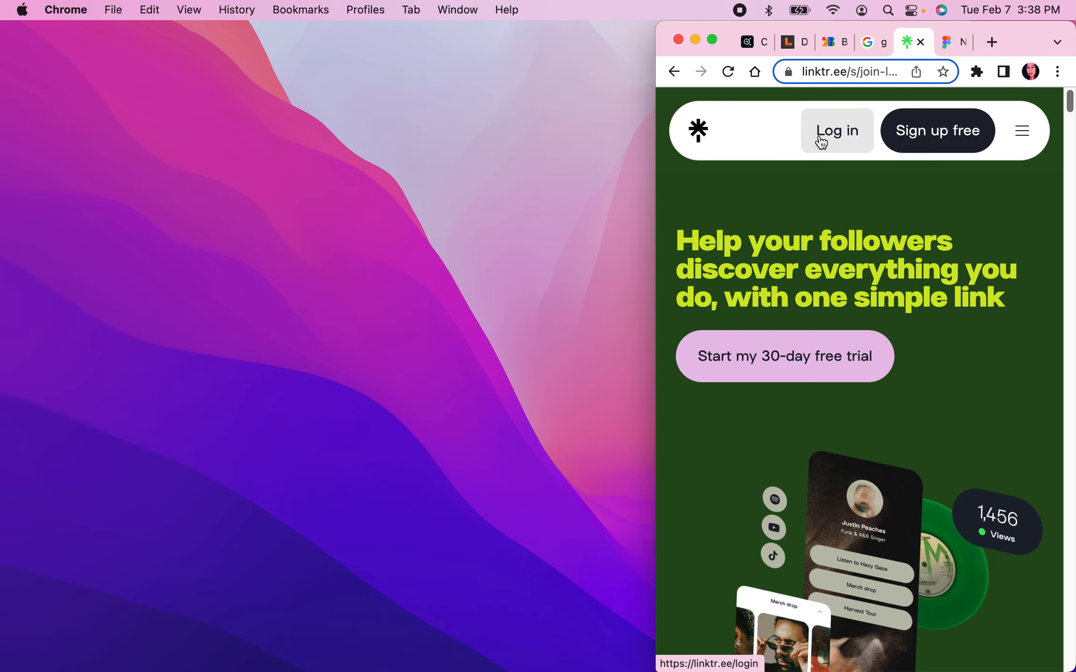
- View the collapsed navigation menu in the mobile layout, and return to the Figma file with the browser window at full width
{"action": "left_click", "coordinate": [1023, 133]}
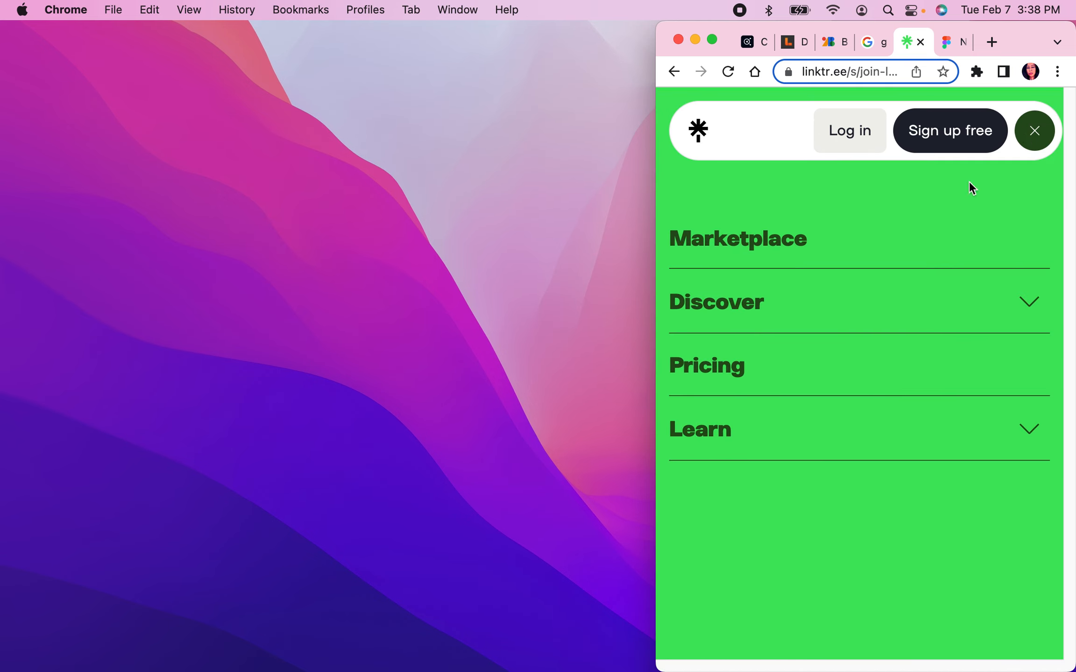
{"action": "left_click", "coordinate": [1035, 131]}
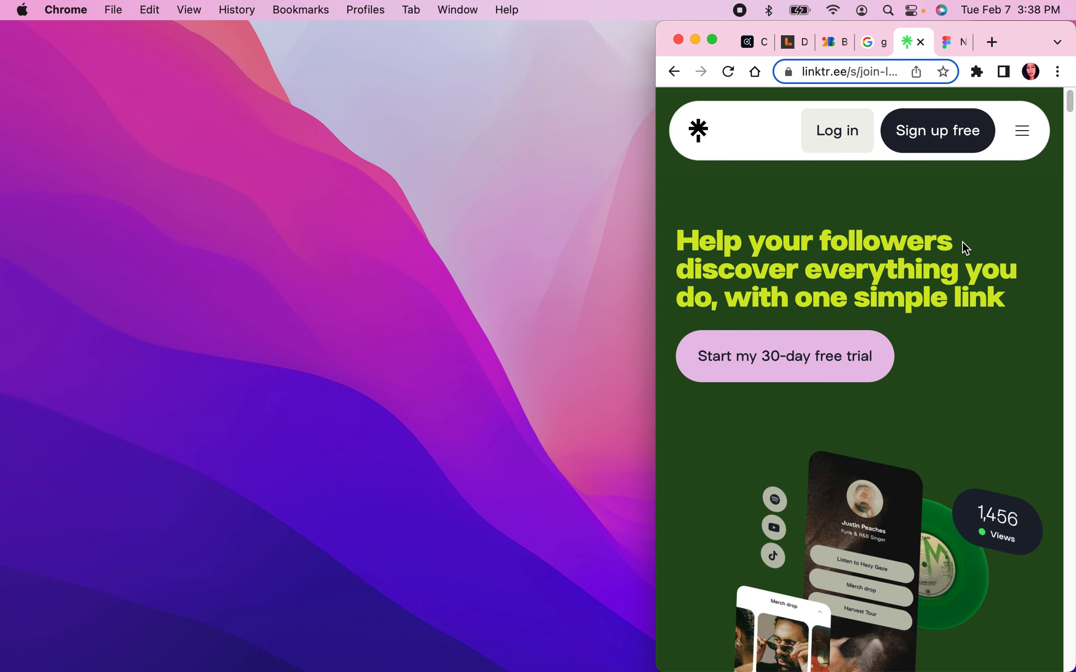
{"action": "left_click_drag", "start_coordinate": [657, 185], "coordinate": [9, 183]}
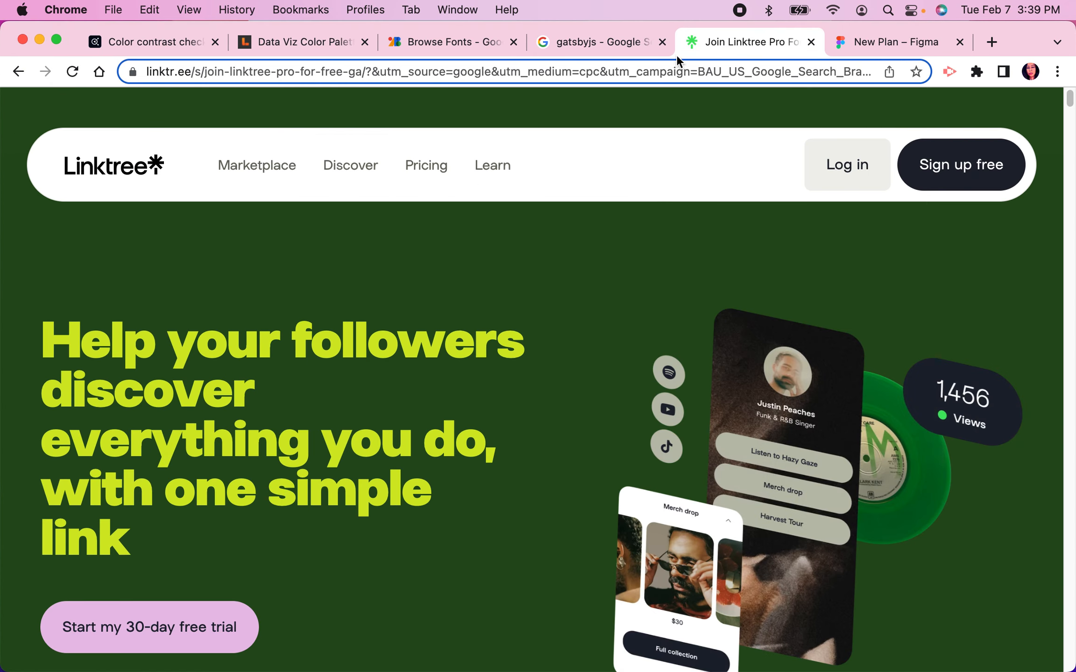
{"action": "left_click", "coordinate": [910, 43]}
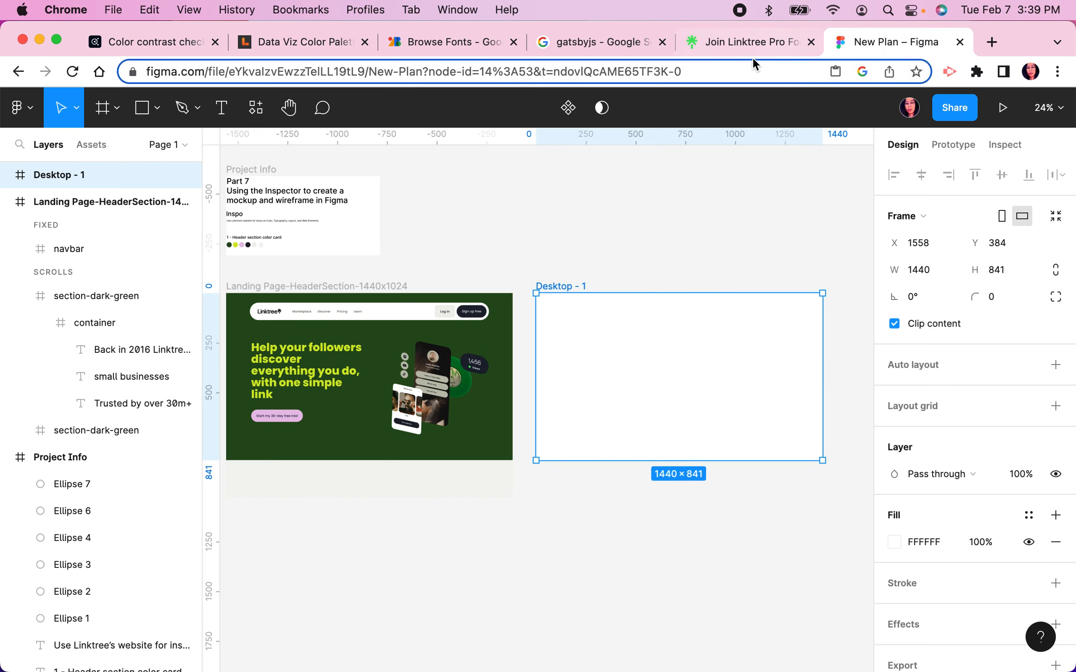
{"action": "left_click", "coordinate": [570, 229]}
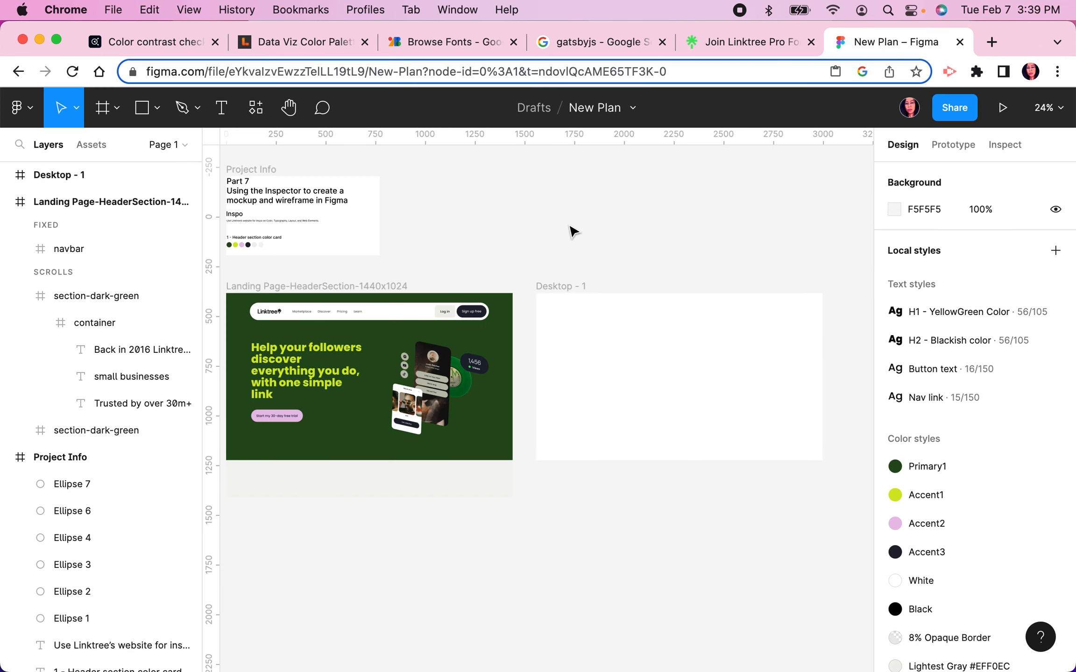
{"action": "scroll", "coordinate": [573, 234], "scroll_direction": "down", "scroll_amount": 5}
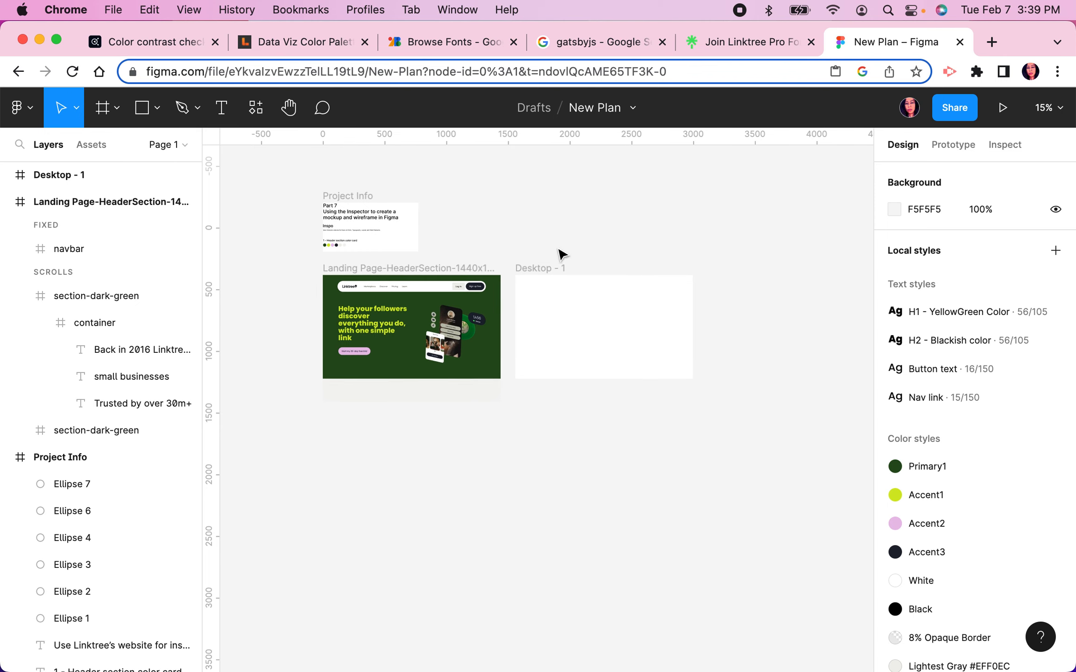
{"action": "left_click", "coordinate": [529, 269]}
{"action": "left_click", "coordinate": [530, 270]}
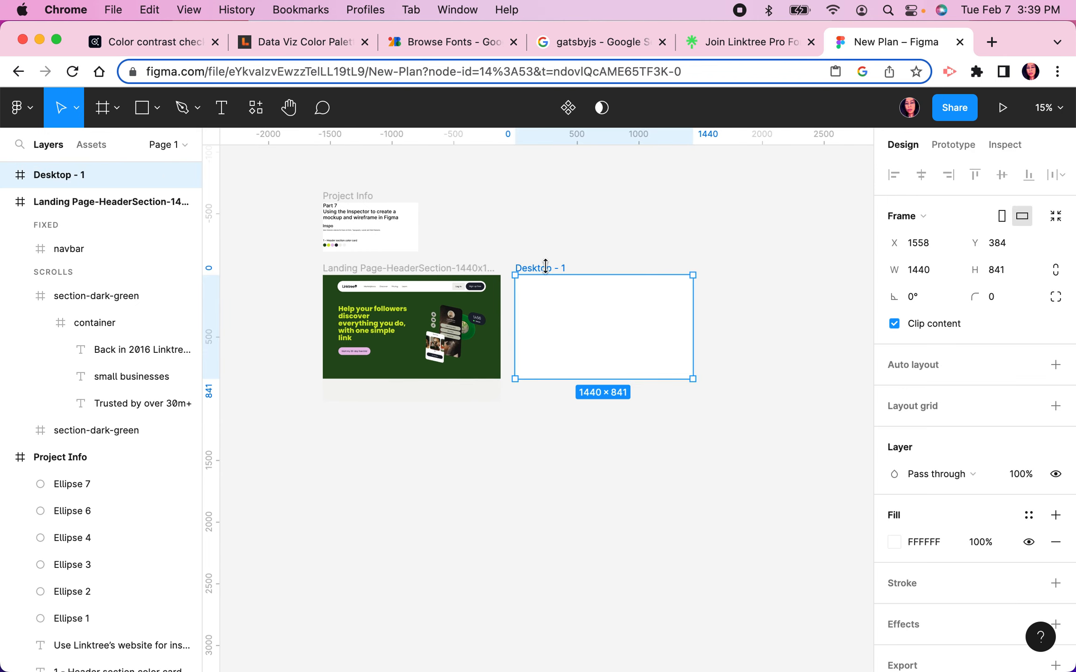
{"action": "left_click", "coordinate": [703, 240]}
{"action": "left_click", "coordinate": [542, 268]}
{"action": "left_click", "coordinate": [576, 201]}
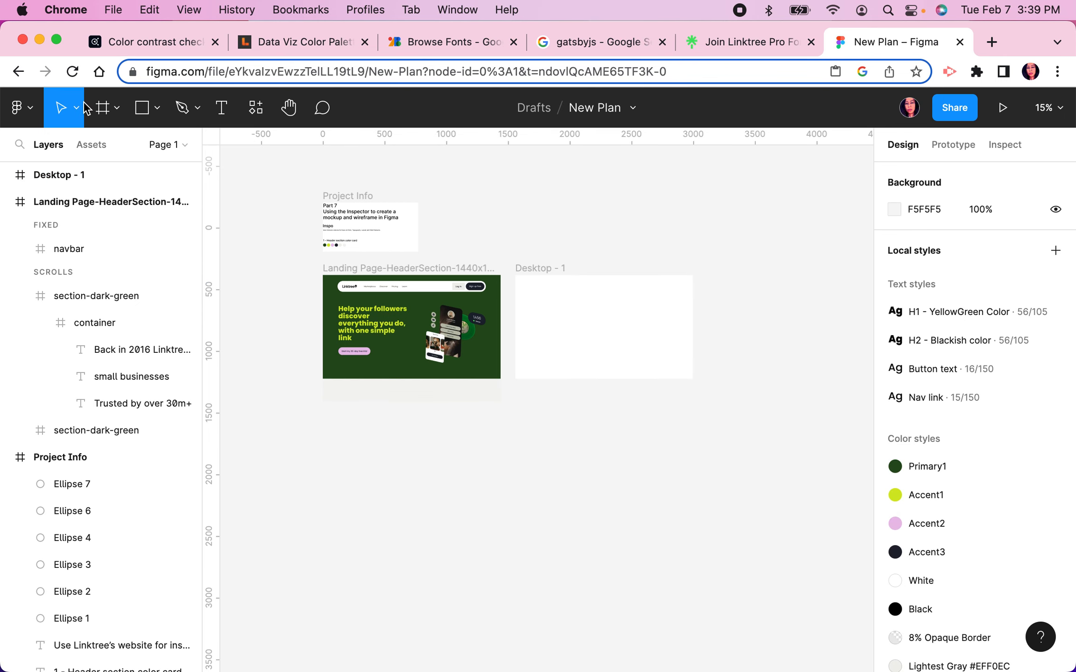
- Start the Frame tool and look through its preset sizes, including the Phone and Social media groups
{"action": "left_click", "coordinate": [117, 108]}
{"action": "left_click", "coordinate": [116, 146]}
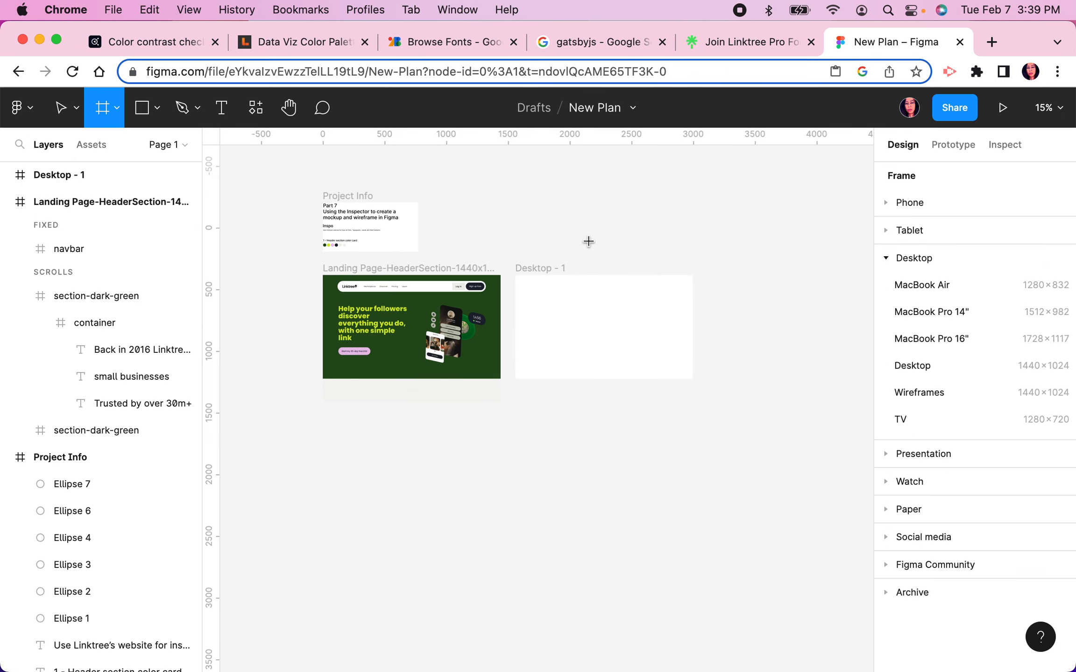
{"action": "left_click", "coordinate": [885, 258]}
{"action": "left_click", "coordinate": [886, 202]}
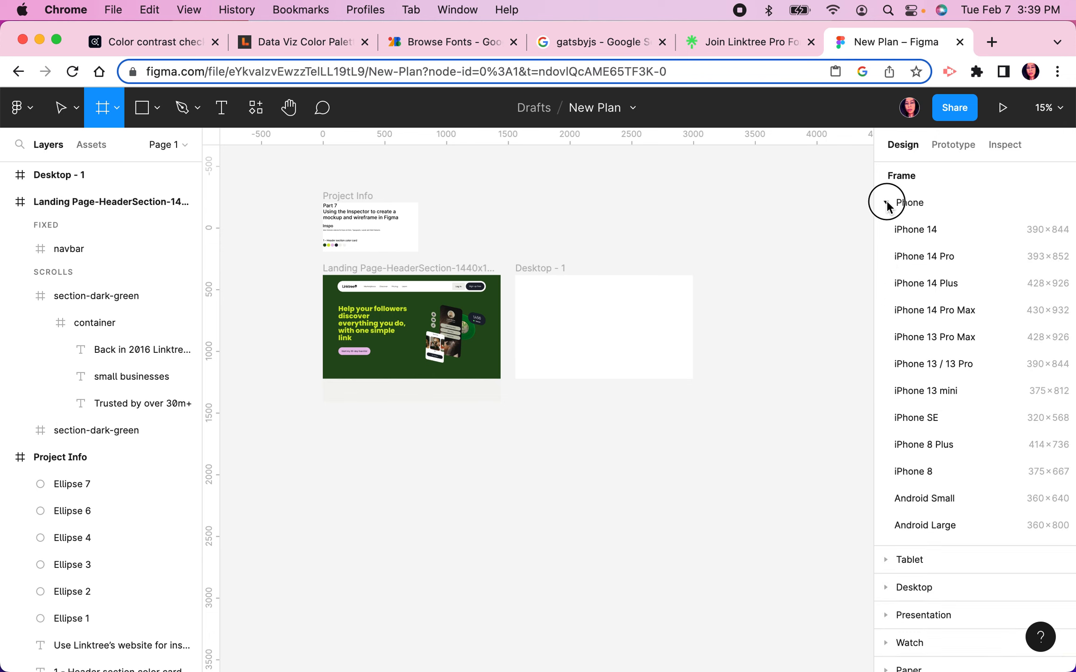
{"action": "left_click", "coordinate": [890, 203]}
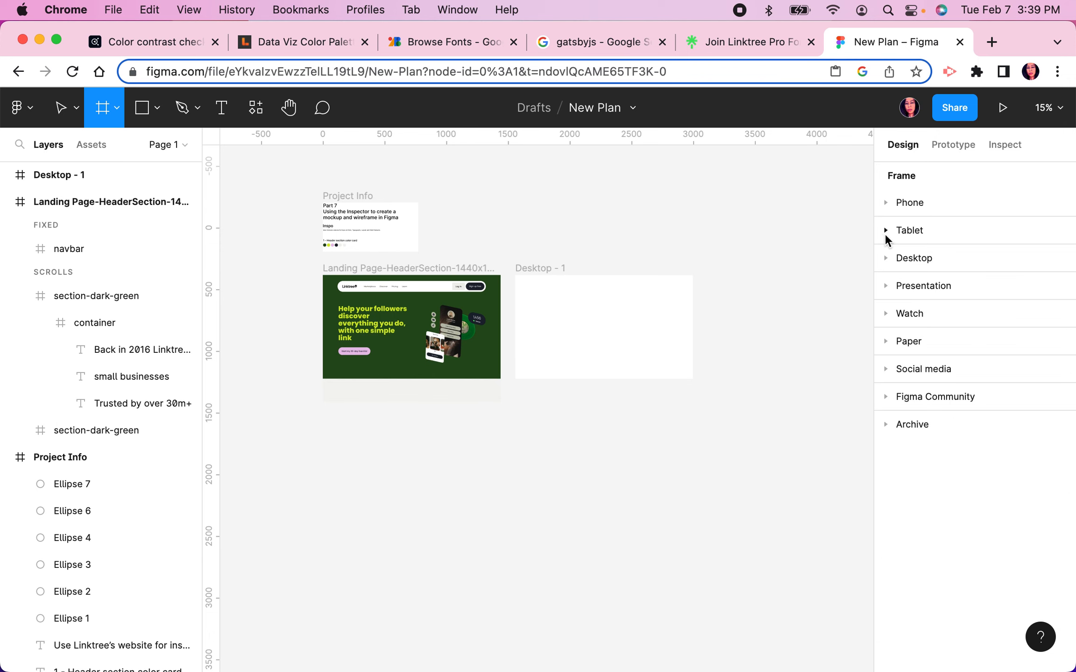
{"action": "left_click", "coordinate": [892, 369]}
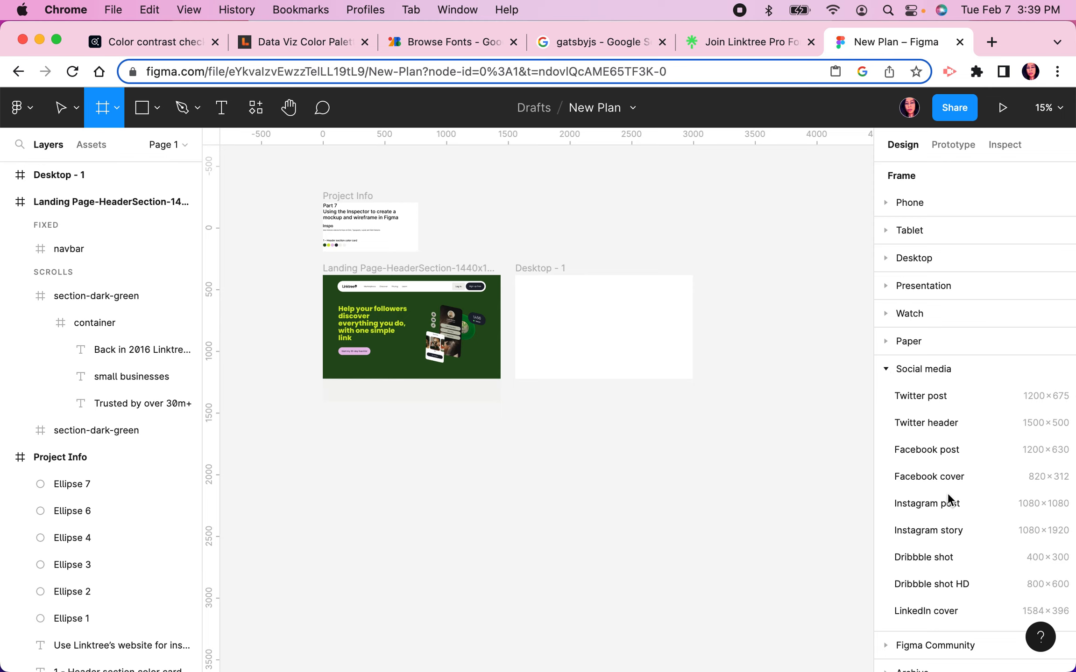
{"action": "scroll", "coordinate": [952, 514], "scroll_direction": "down", "scroll_amount": 3}
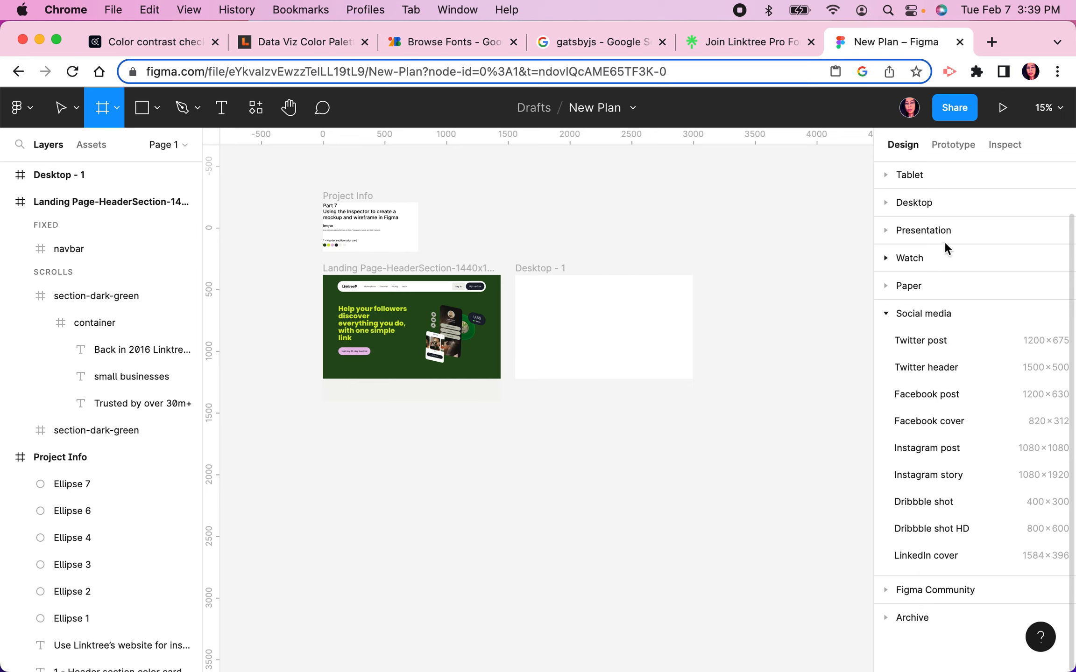
{"action": "left_click", "coordinate": [885, 315]}
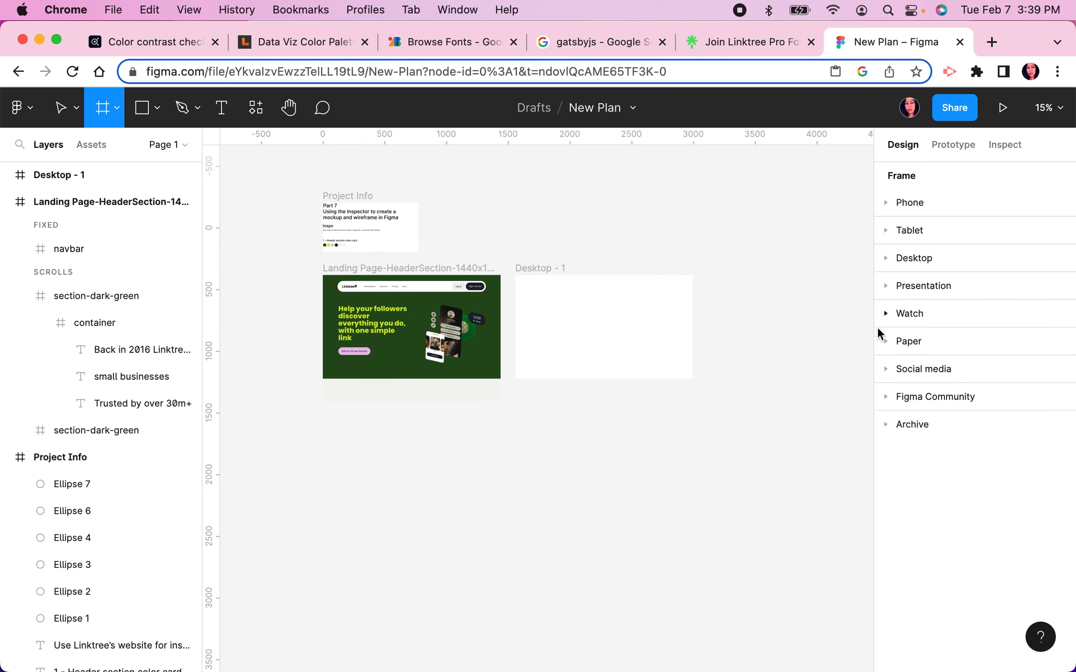
- Draw a navigation bar frame of about 1298 × 88 near the upper edge of the blank Desktop - 1 frame
{"action": "scroll", "coordinate": [584, 314], "scroll_direction": "up", "scroll_amount": 2}
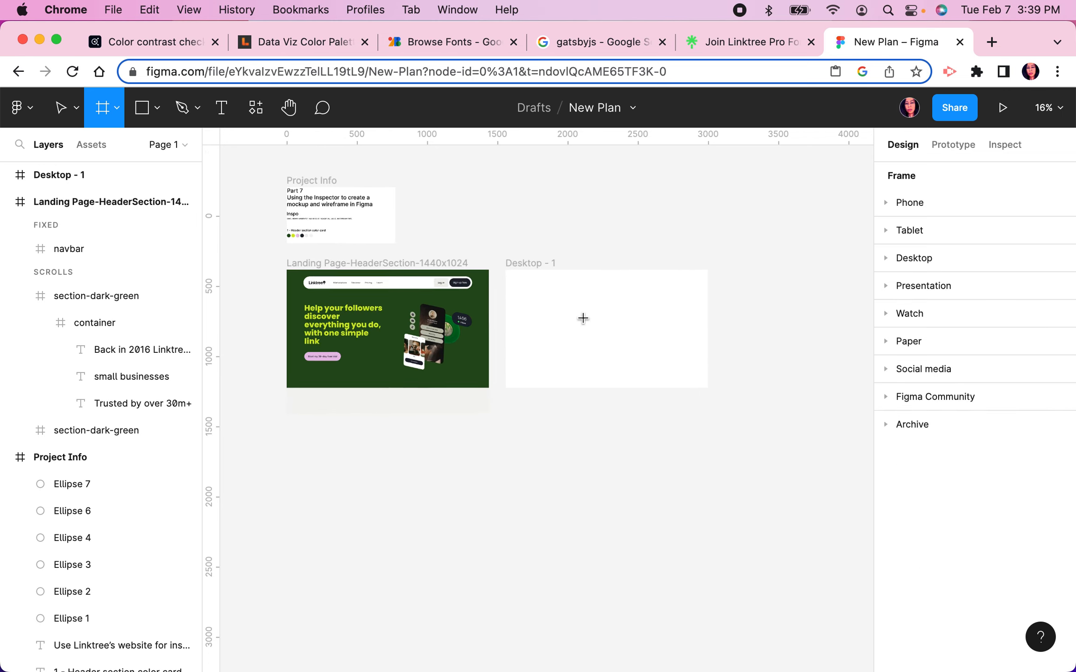
{"action": "scroll", "coordinate": [487, 276], "scroll_direction": "up", "scroll_amount": 3}
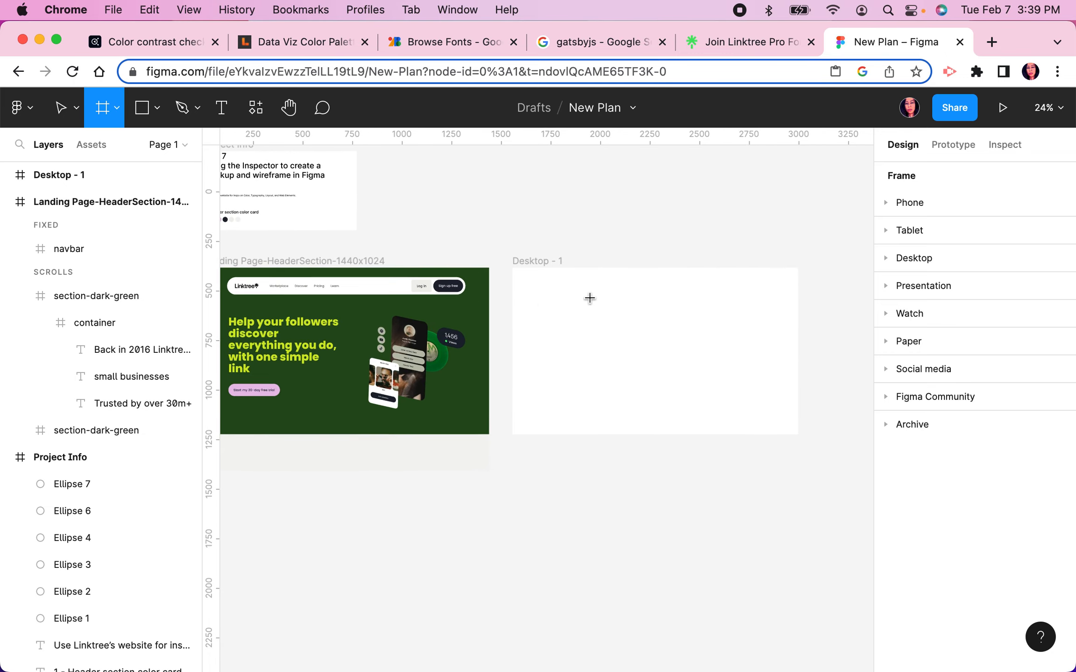
{"action": "scroll", "coordinate": [557, 297], "scroll_direction": "up", "scroll_amount": 2}
{"action": "scroll", "coordinate": [557, 297], "scroll_direction": "left", "scroll_amount": 2}
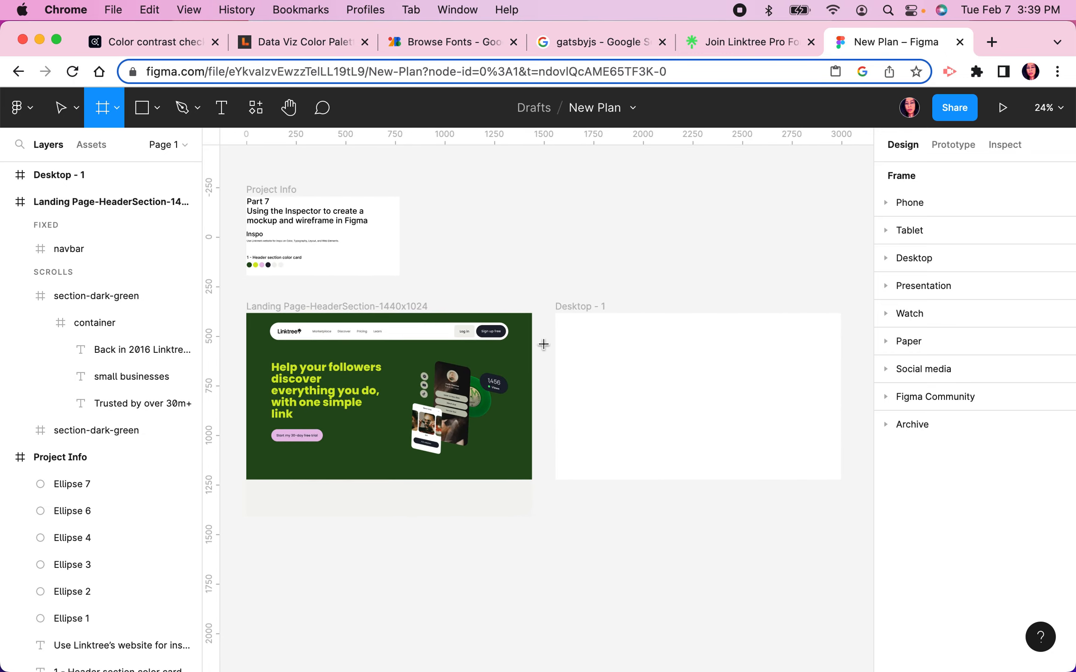
{"action": "scroll", "coordinate": [543, 344], "scroll_direction": "up", "scroll_amount": 3}
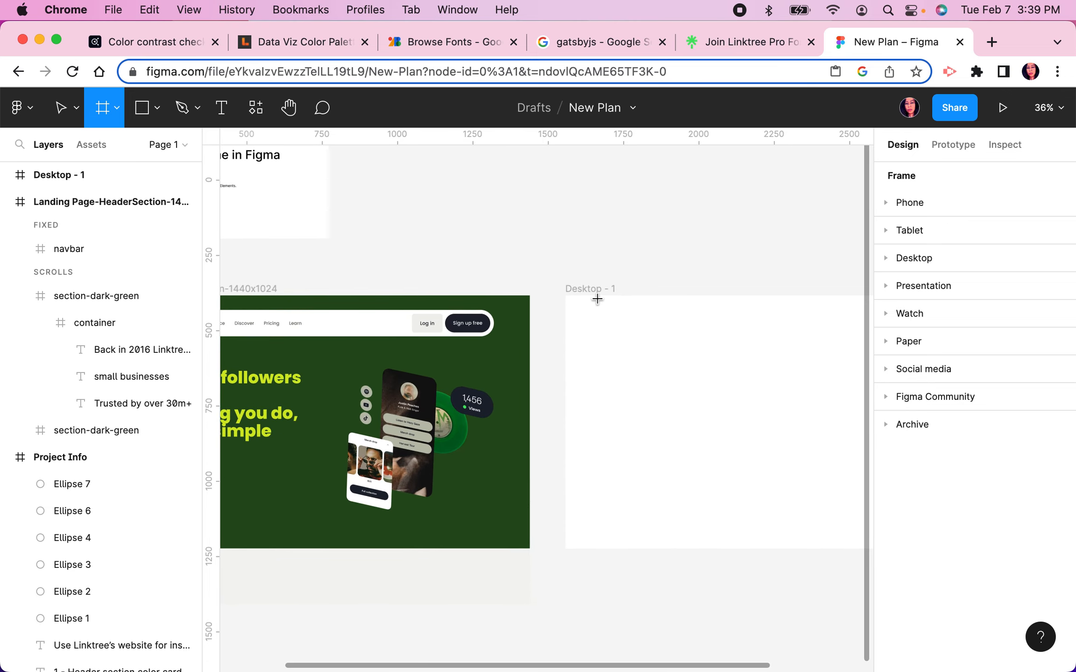
{"action": "scroll", "coordinate": [526, 299], "scroll_direction": "down", "scroll_amount": 3}
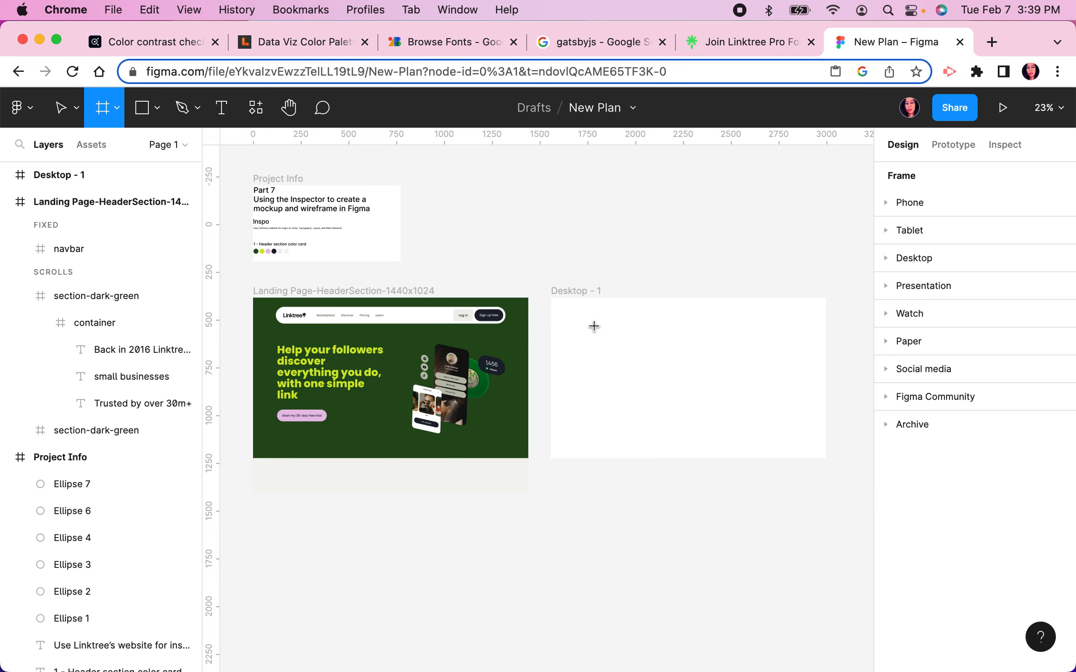
{"action": "mouse_move", "coordinate": [566, 310]}
{"action": "left_mouse_down"}
{"action": "mouse_move", "coordinate": [572, 325]}
{"action": "mouse_move", "coordinate": [814, 327]}
{"action": "left_mouse_up"}
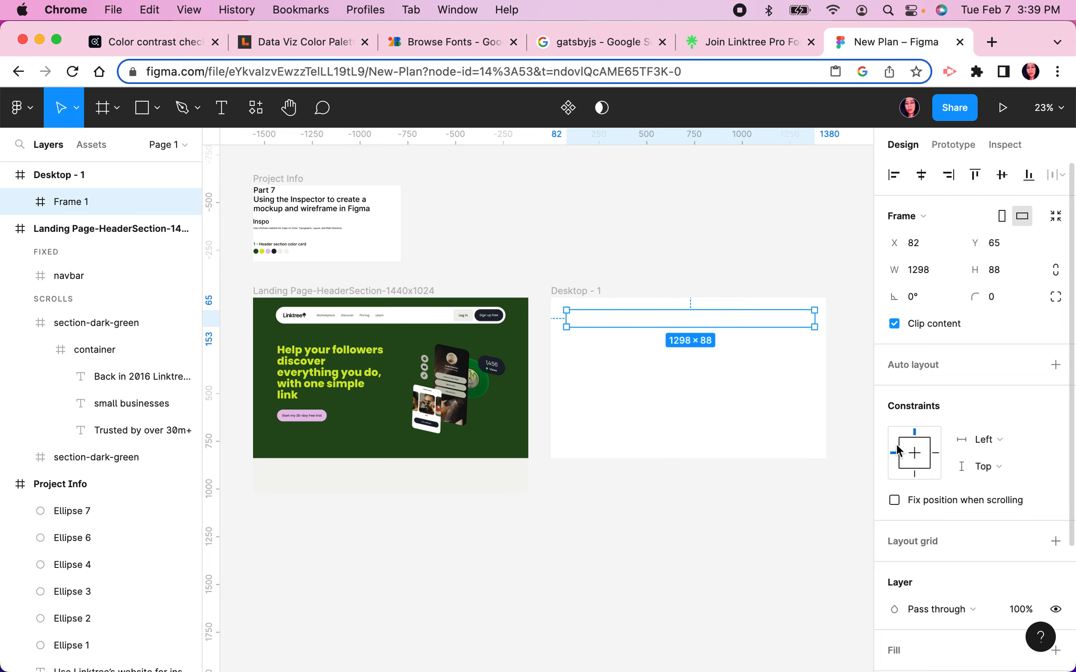
- Give the navigation bar frame a black 000000 inside stroke with a thickness of 4
{"action": "scroll", "coordinate": [907, 510], "scroll_direction": "down", "scroll_amount": 5}
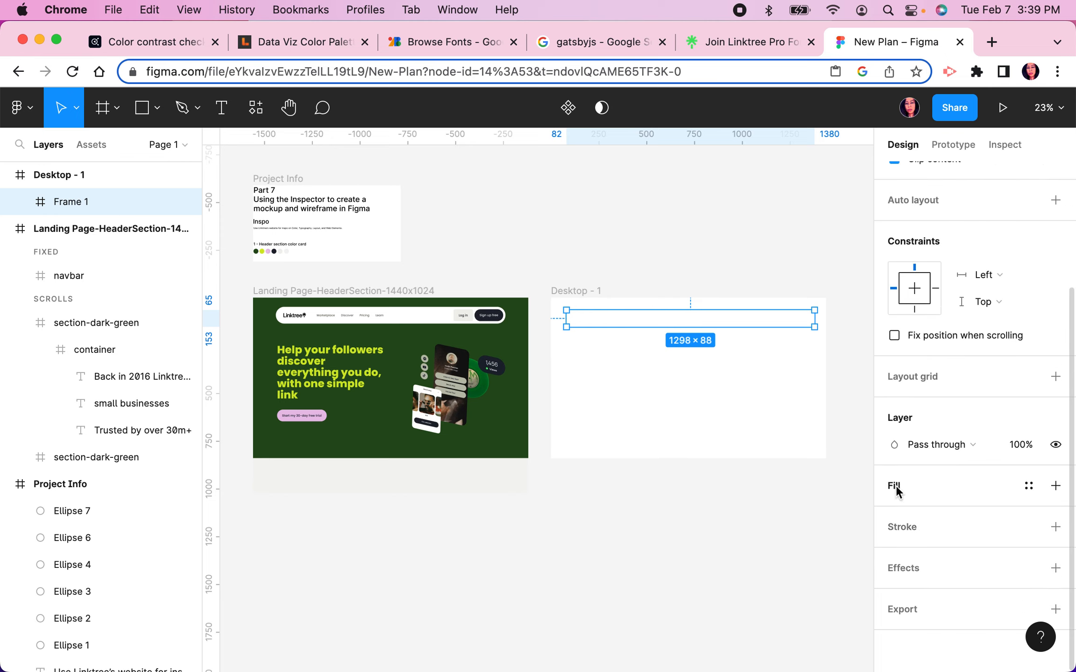
{"action": "left_click", "coordinate": [900, 531]}
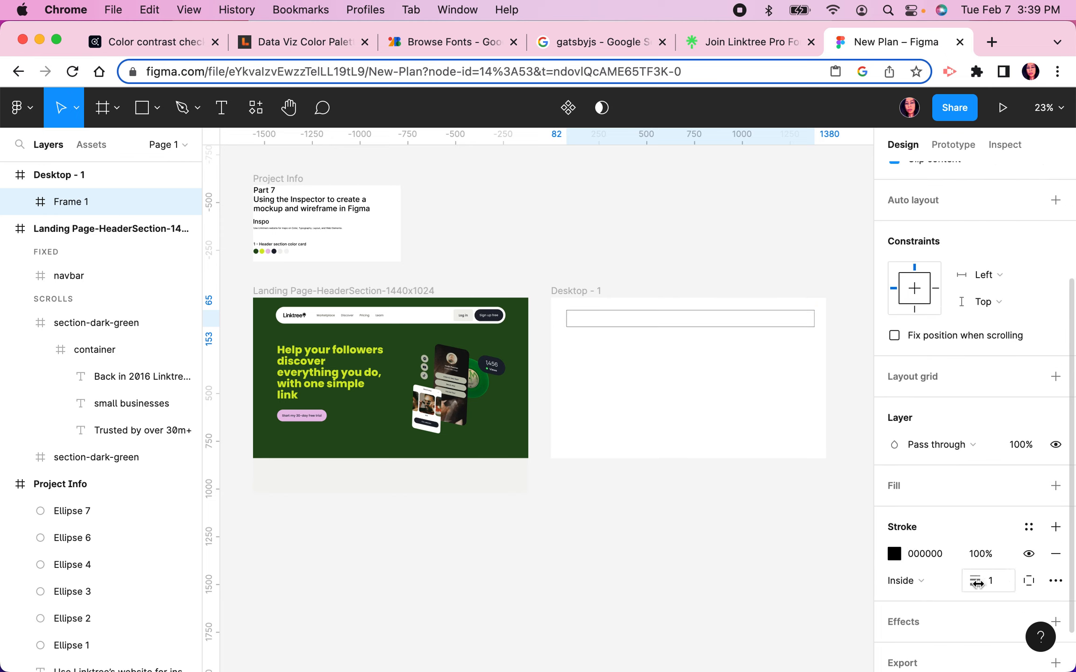
{"action": "left_click_drag", "start_coordinate": [978, 583], "coordinate": [985, 581]}
{"action": "left_click", "coordinate": [759, 567]}
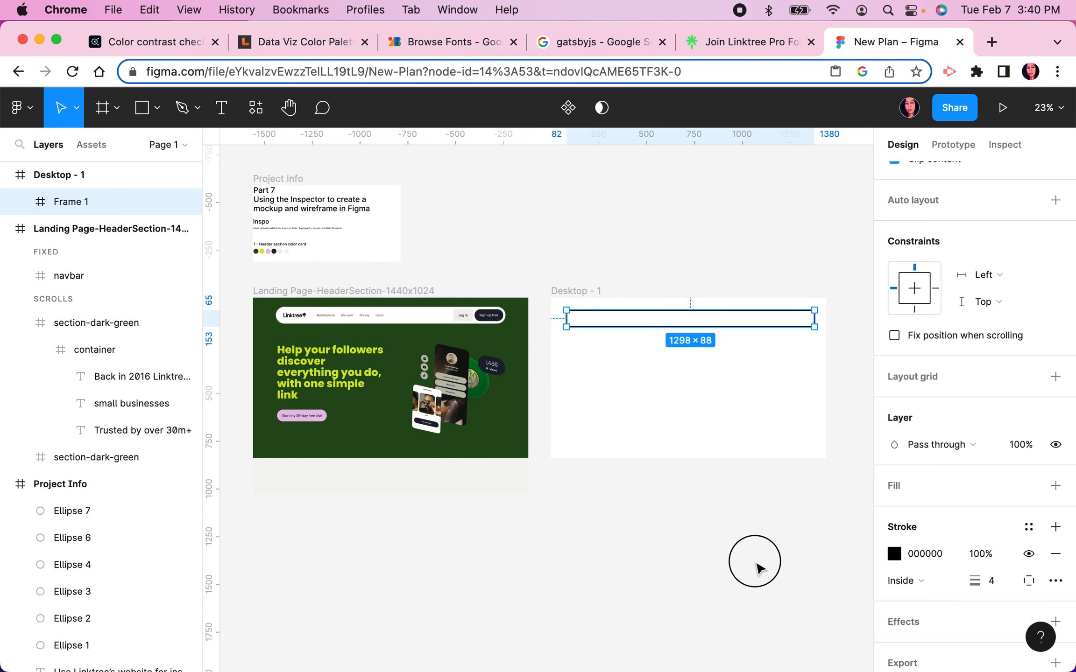
- Centre the navigation bar frame horizontally in Desktop - 1, about 52 px below its upper edge
{"action": "left_click", "coordinate": [690, 329]}
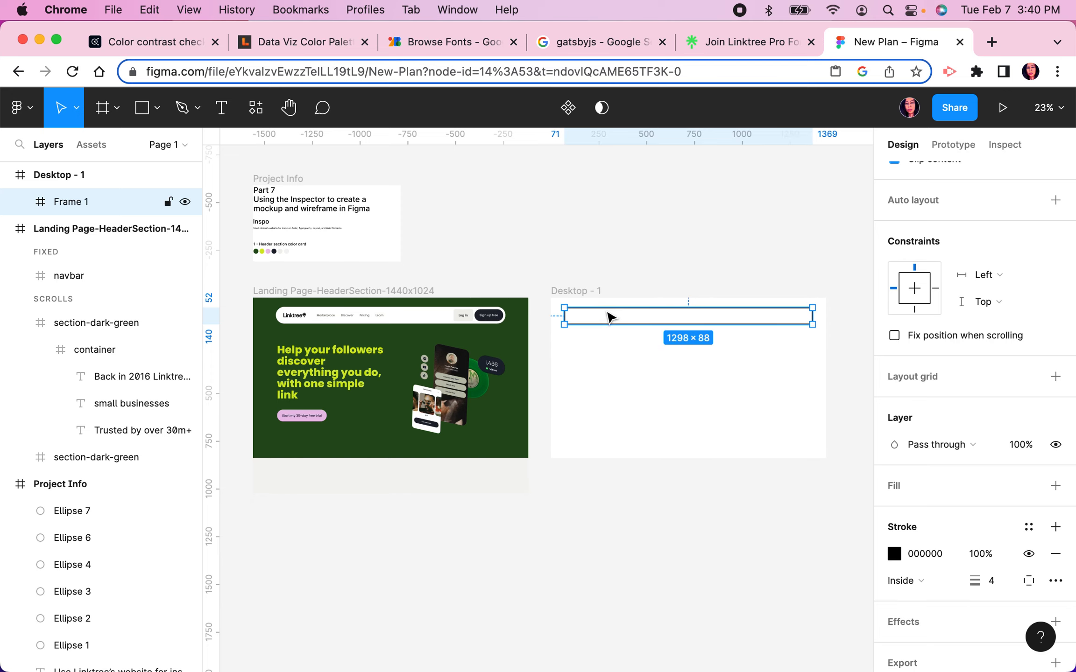
{"action": "scroll", "coordinate": [413, 327], "scroll_direction": "up", "scroll_amount": 1}
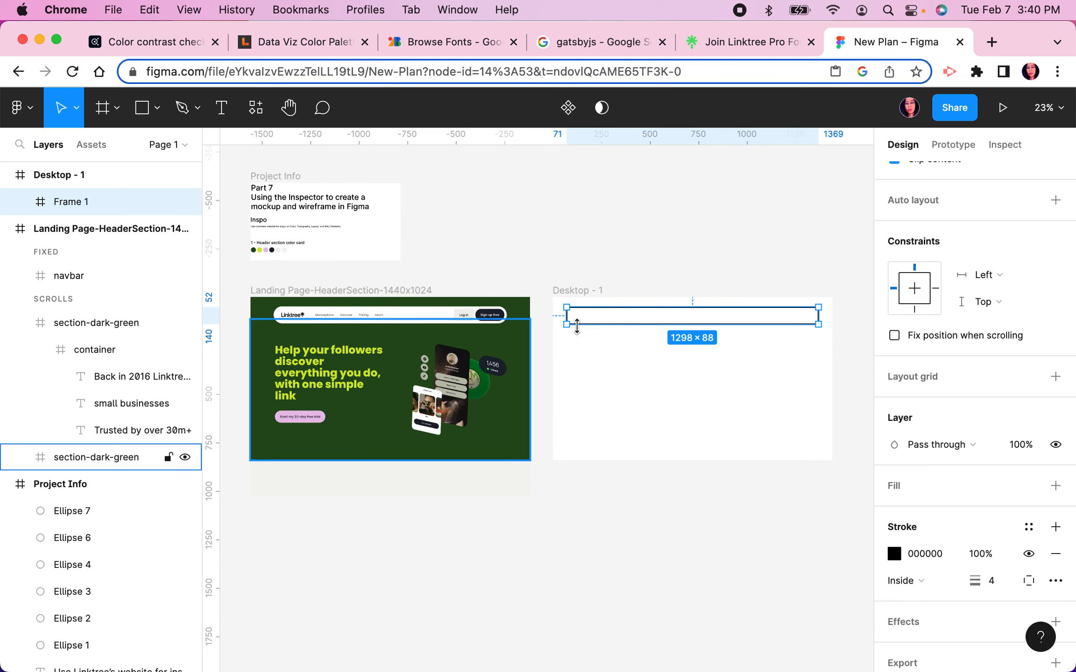
{"action": "left_click", "coordinate": [673, 345]}
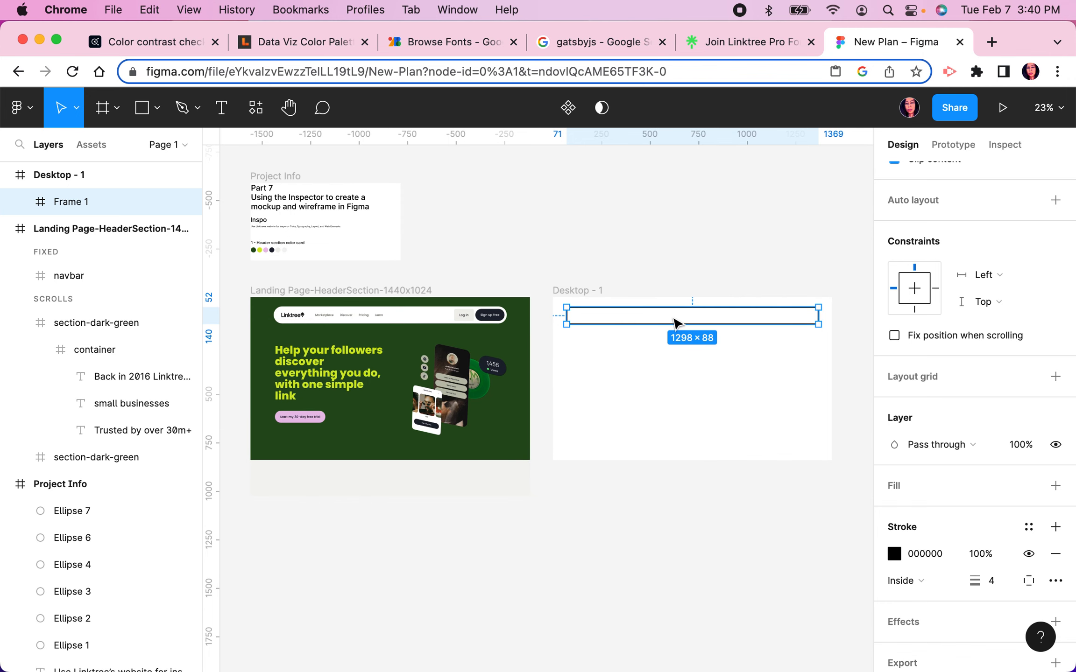
- Duplicate the navigation bar, move the copy below it and resize it into a left-aligned content block of about 507 × 296
{"action": "left_click", "coordinate": [675, 320]}
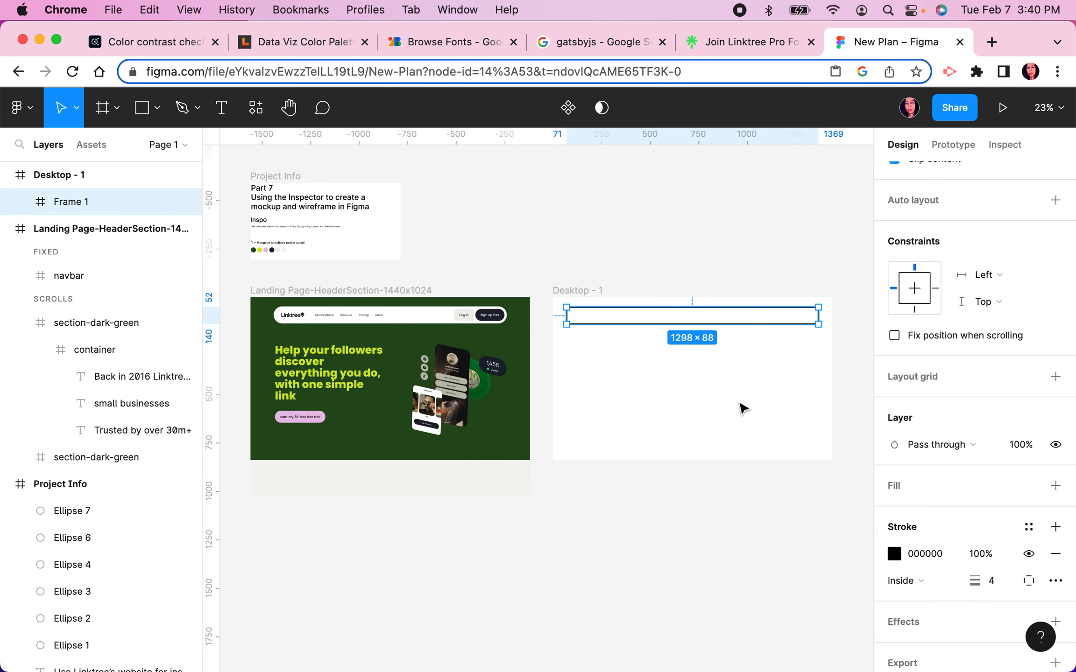
{"action": "key", "text": "super+d"}
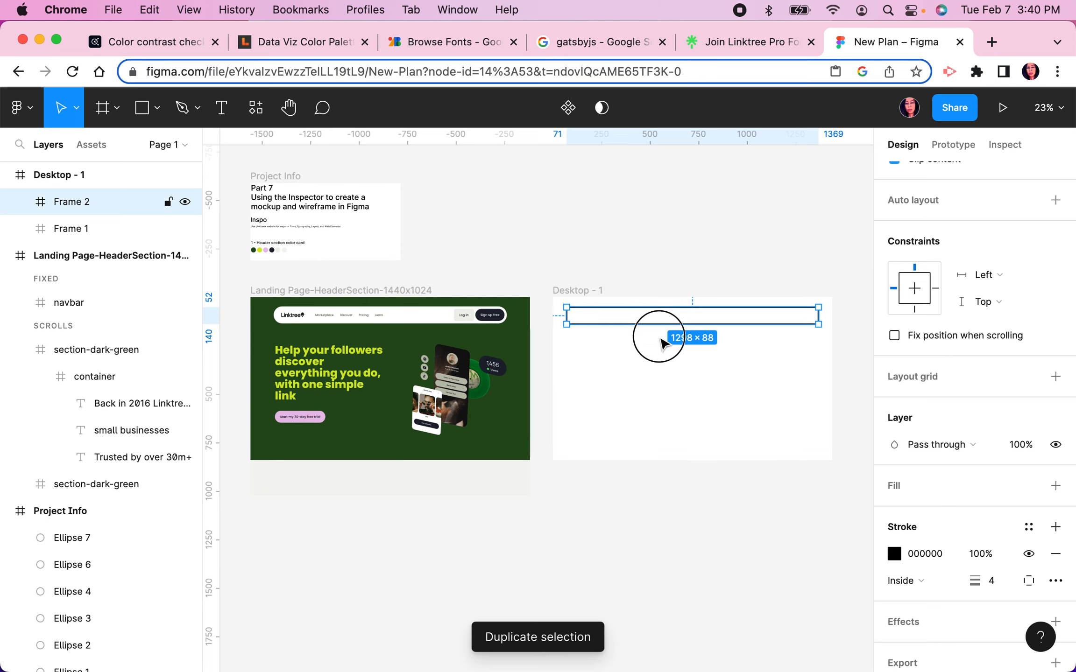
{"action": "left_click_drag", "start_coordinate": [662, 343], "coordinate": [733, 359]}
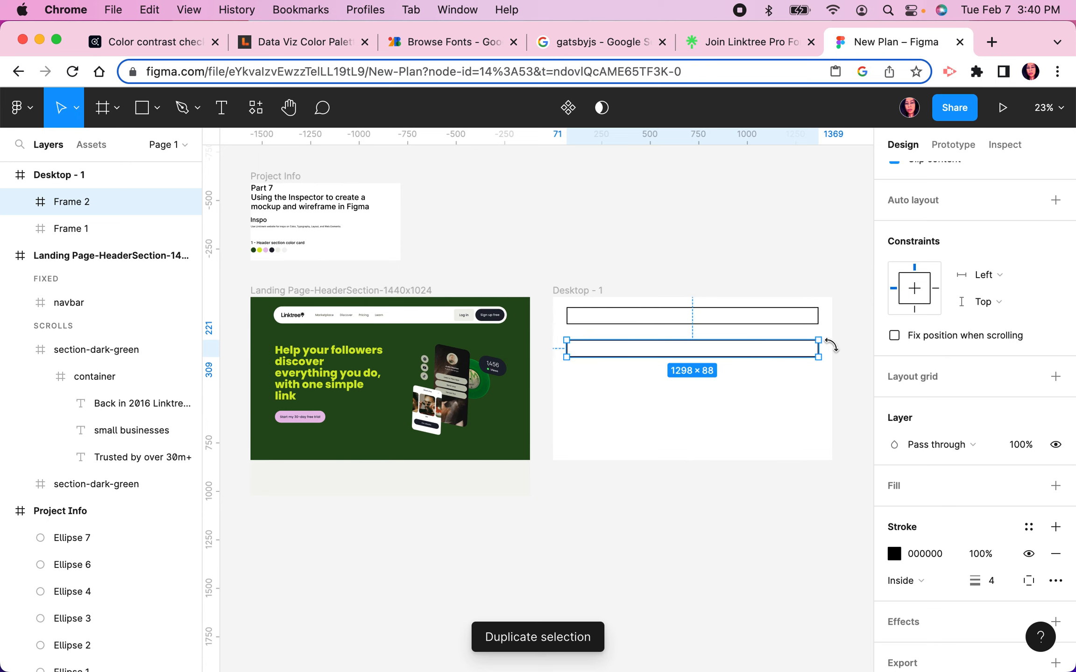
{"action": "left_click_drag", "start_coordinate": [819, 348], "coordinate": [636, 416]}
- Duplicate the content block, place the copy beneath it and shorten it to a button placeholder of about 507 × 78
{"action": "key", "text": "super+d"}
{"action": "left_click", "coordinate": [722, 417]}
{"action": "left_click", "coordinate": [635, 424]}
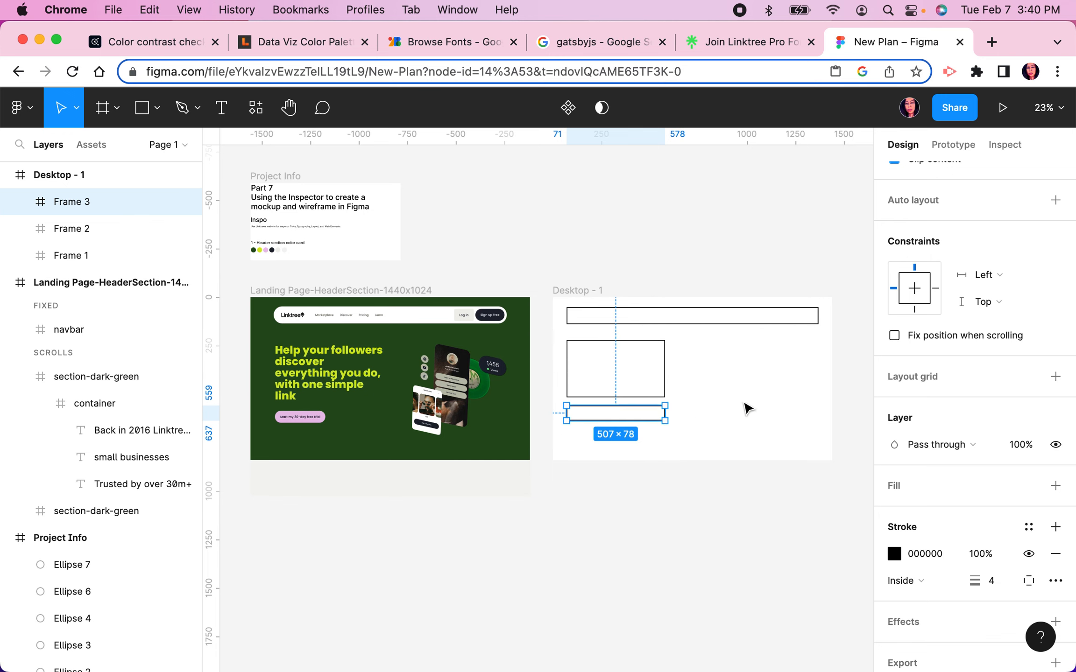
- Duplicate the content block, place the copy to its right and resize it so its right edge lines up with the navigation bar
{"action": "left_click", "coordinate": [691, 396]}
{"action": "left_click", "coordinate": [643, 373]}
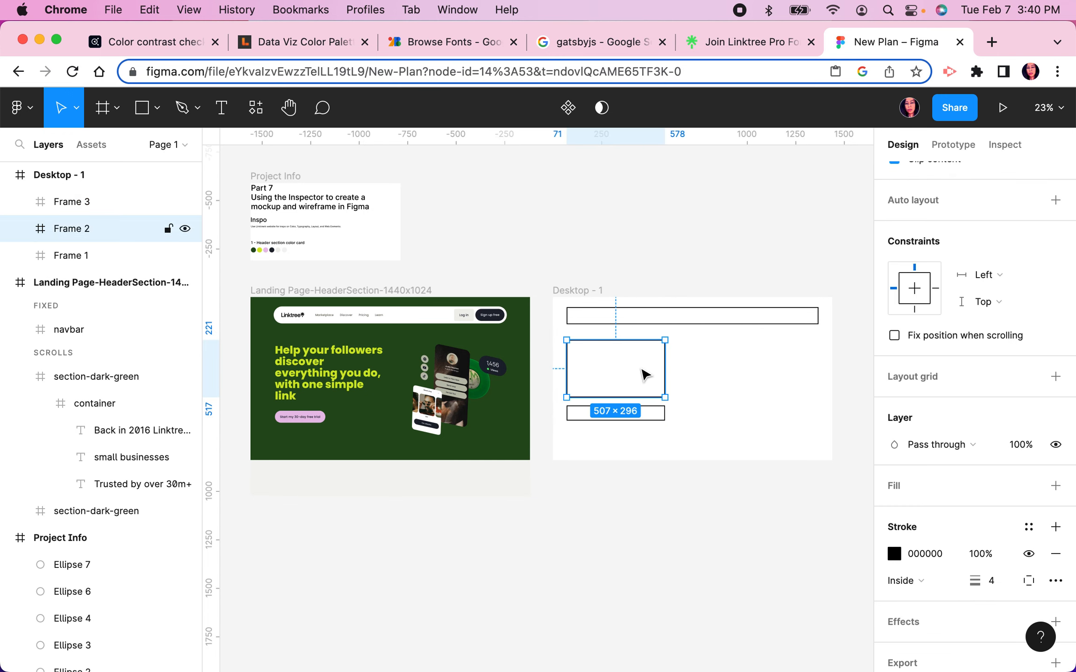
{"action": "key", "text": "super+d"}
{"action": "left_click_drag", "start_coordinate": [630, 363], "coordinate": [815, 369]}
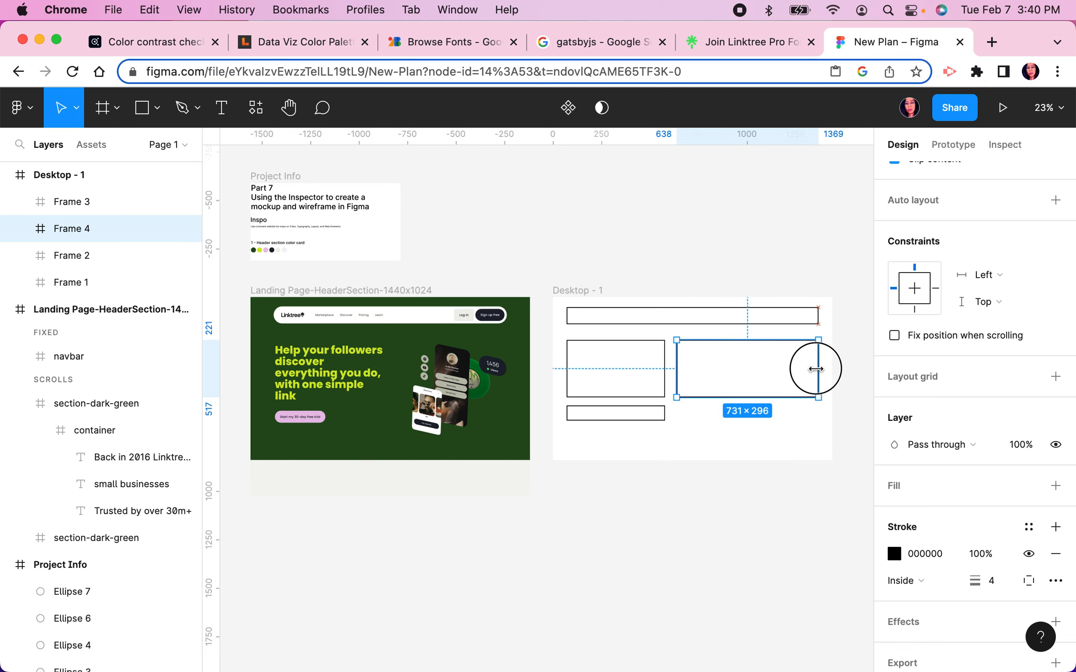
{"action": "left_click_drag", "start_coordinate": [680, 367], "coordinate": [702, 368]}
- Adjust the gap between the two content blocks by widening the left one to about 563 and the right one to about 640
{"action": "left_click", "coordinate": [661, 374]}
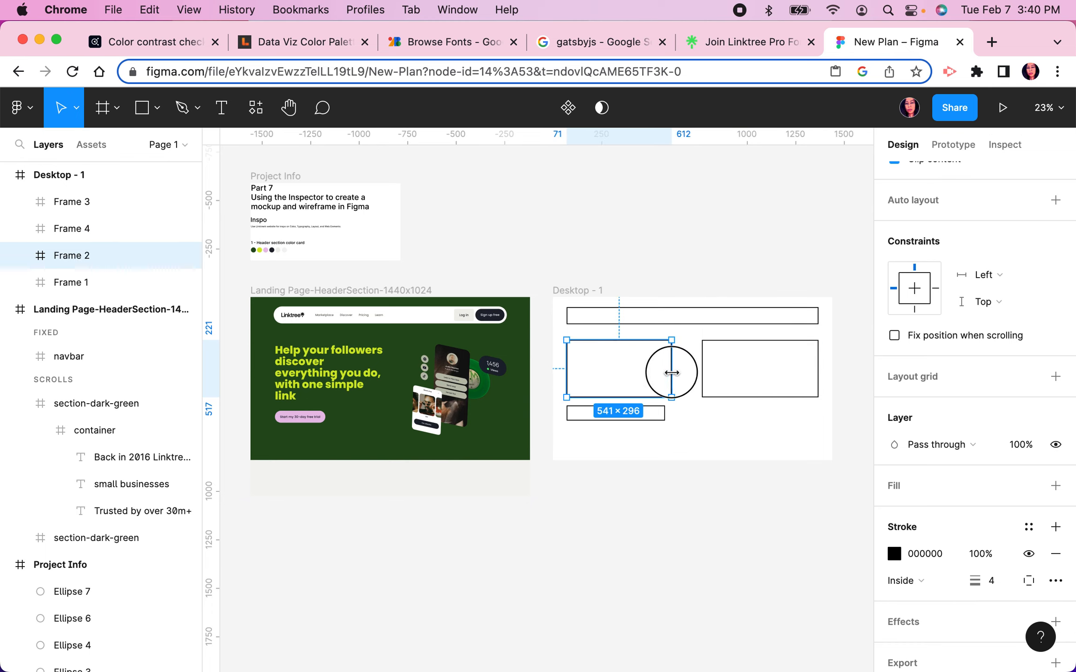
{"action": "left_click", "coordinate": [702, 378]}
{"action": "left_click_drag", "start_coordinate": [700, 376], "coordinate": [678, 383]}
{"action": "left_click", "coordinate": [671, 381]}
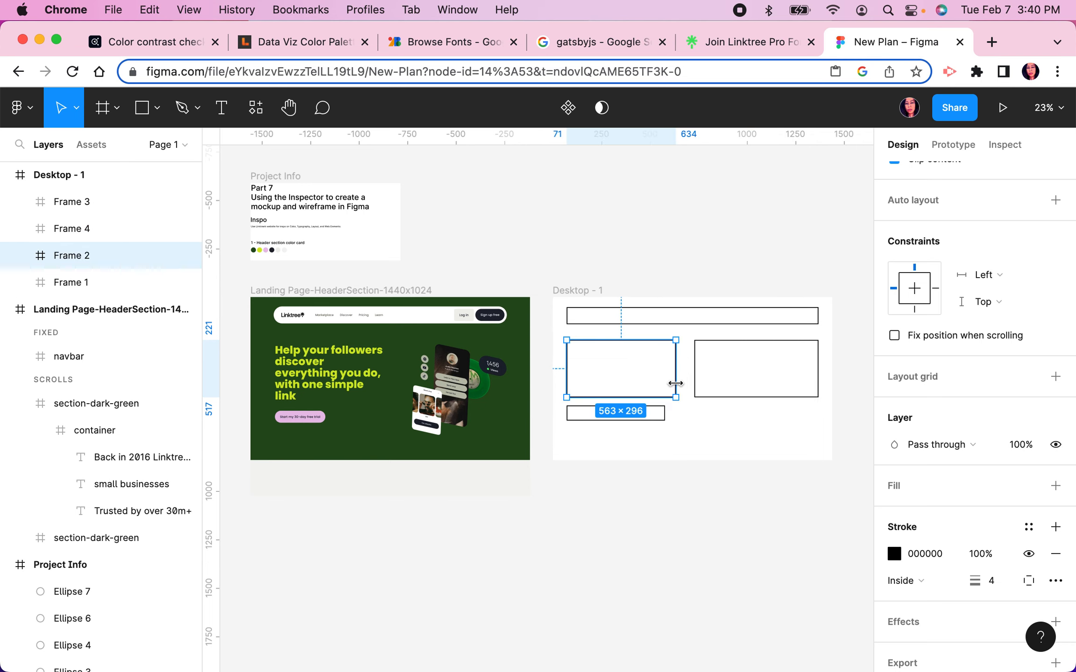
{"action": "left_click", "coordinate": [736, 446]}
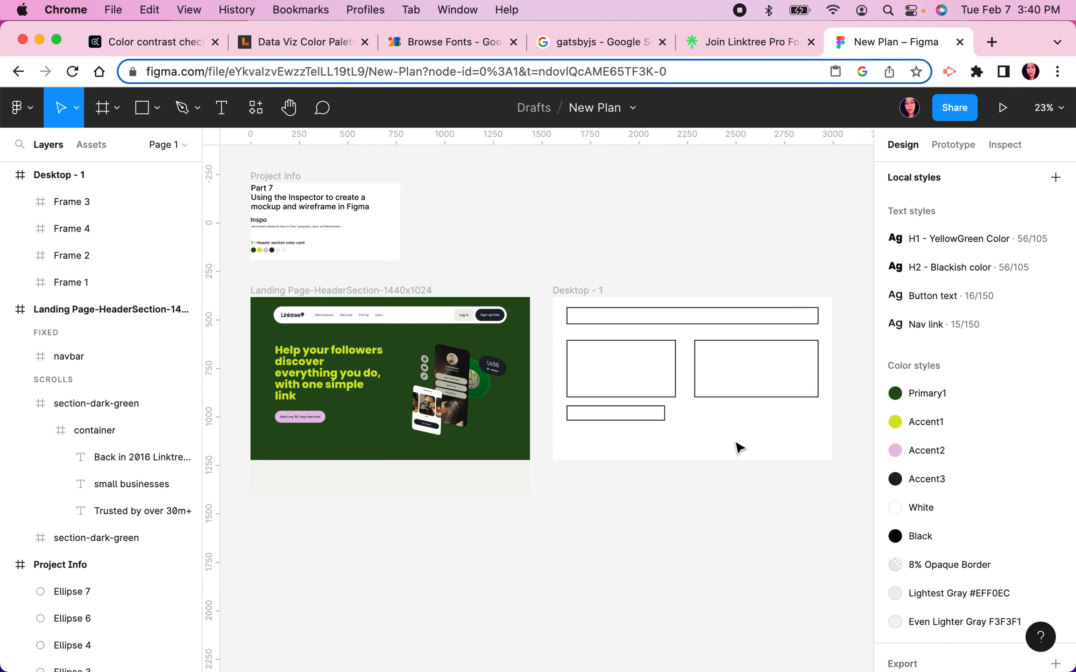
- Extend the right content block downward and slightly upward to about 640 × 572
{"action": "left_click", "coordinate": [766, 396]}
{"action": "left_click_drag", "start_coordinate": [767, 398], "coordinate": [767, 445]}
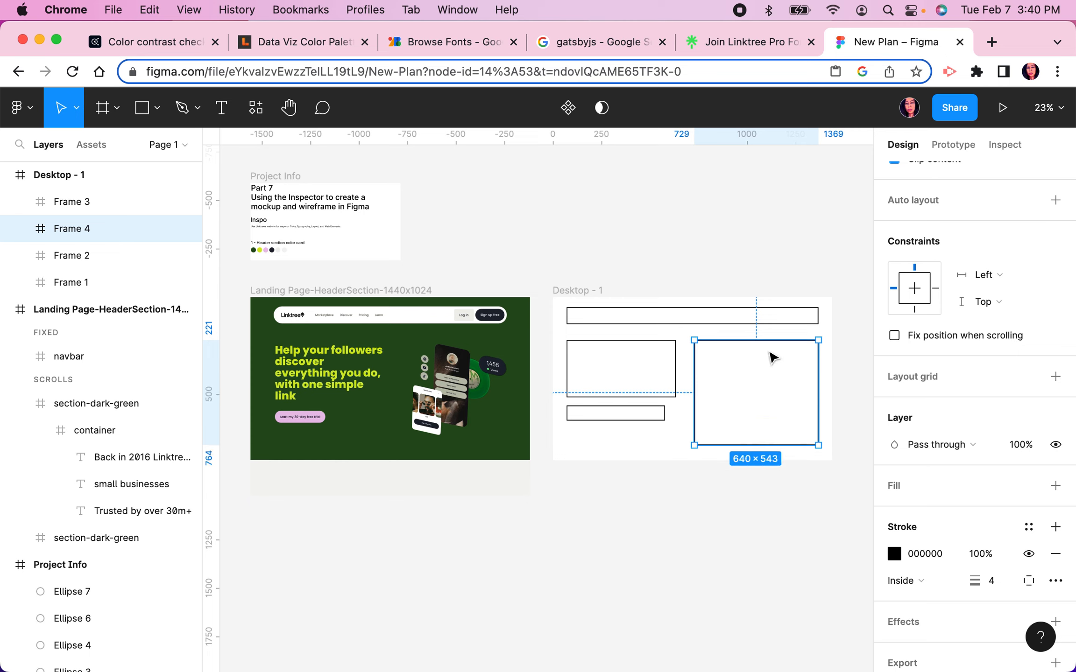
{"action": "left_click_drag", "start_coordinate": [766, 337], "coordinate": [766, 332]}
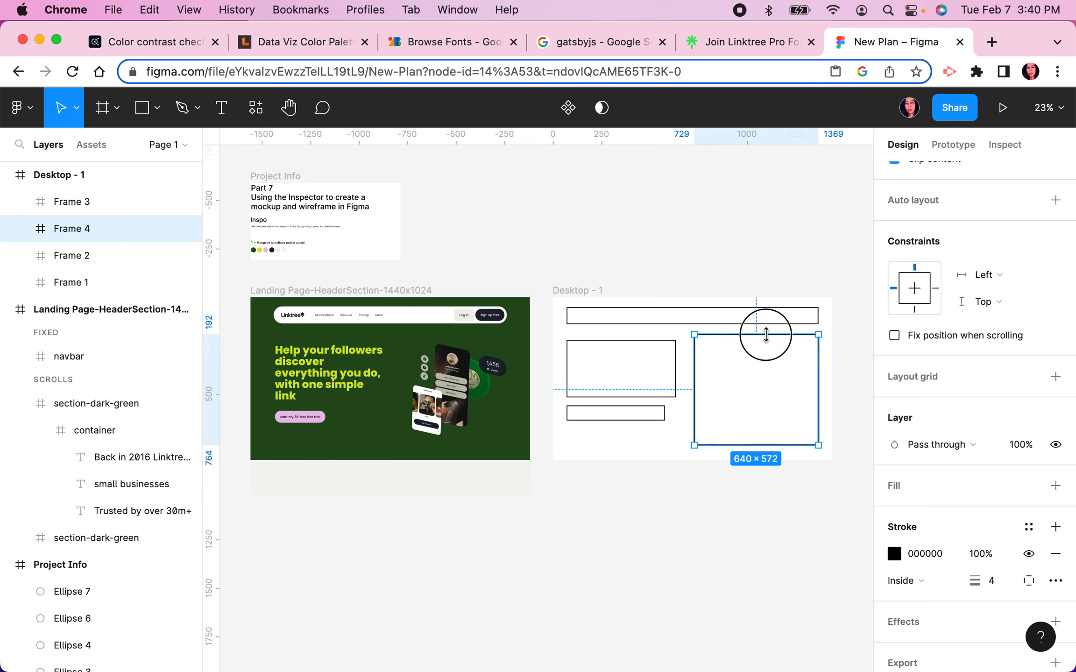
- Move the left content block up so its upper edge lines up with the right block's, and deselect it
{"action": "left_click", "coordinate": [649, 356]}
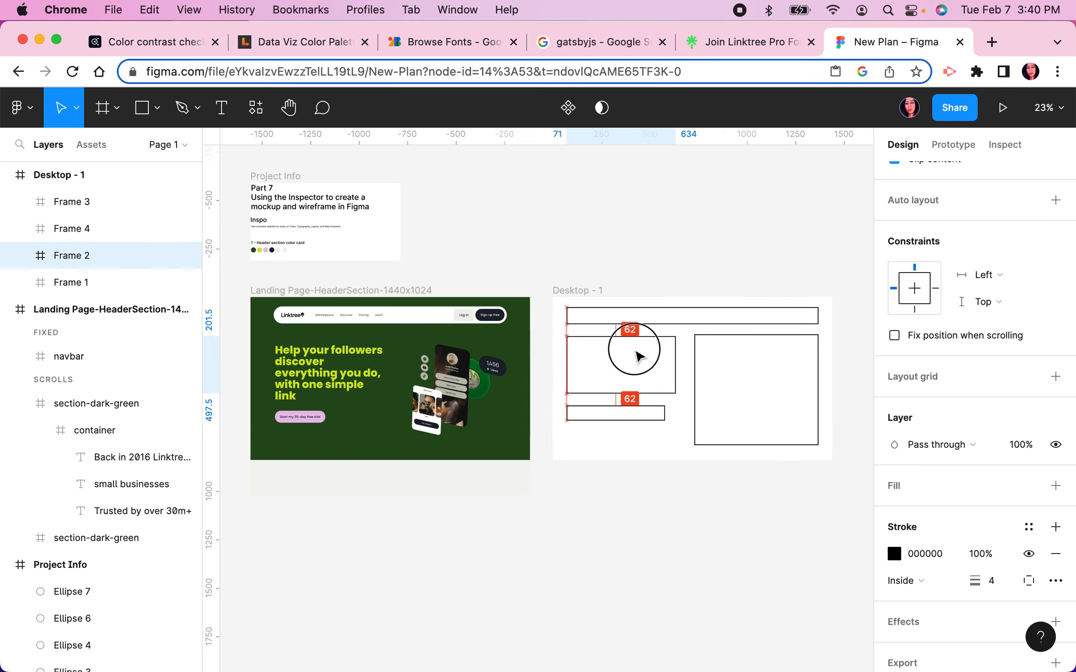
{"action": "left_click", "coordinate": [623, 417]}
{"action": "left_click", "coordinate": [623, 463]}
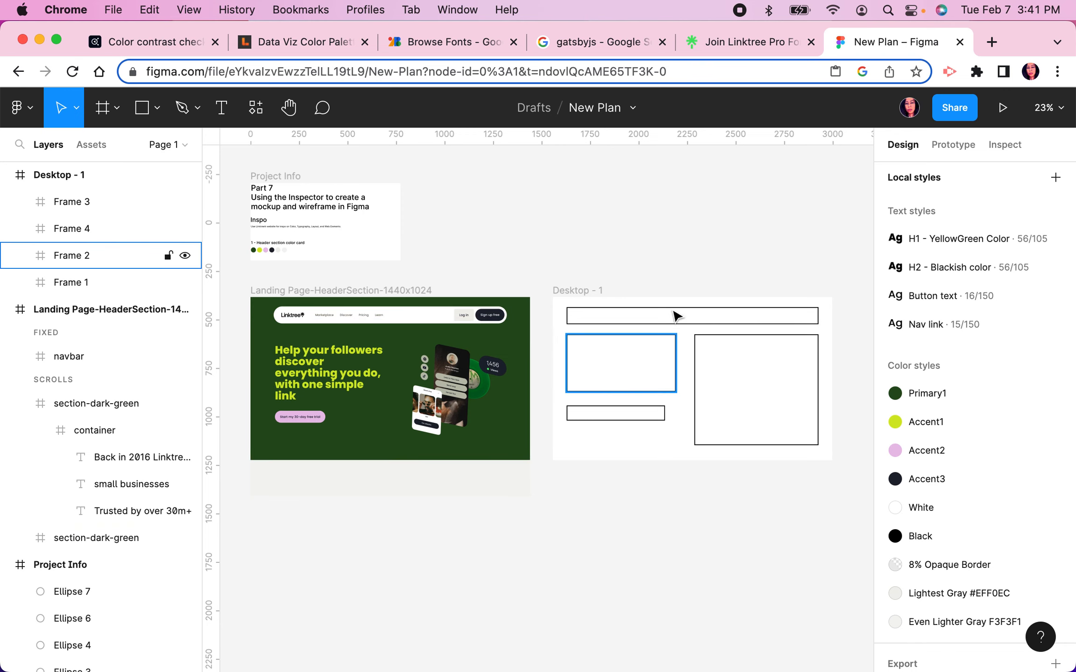
- Duplicate the Desktop - 1 frame and place the copy directly below the original
{"action": "left_click", "coordinate": [602, 291]}
{"action": "key", "text": "super+d"}
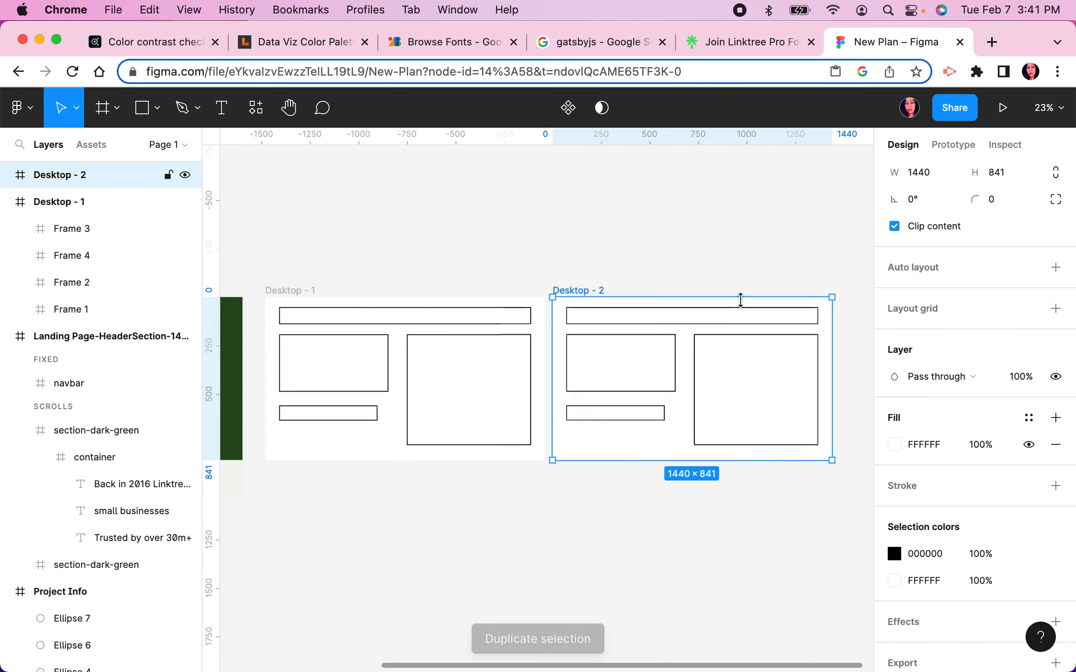
{"action": "left_click_drag", "start_coordinate": [650, 377], "coordinate": [308, 478]}
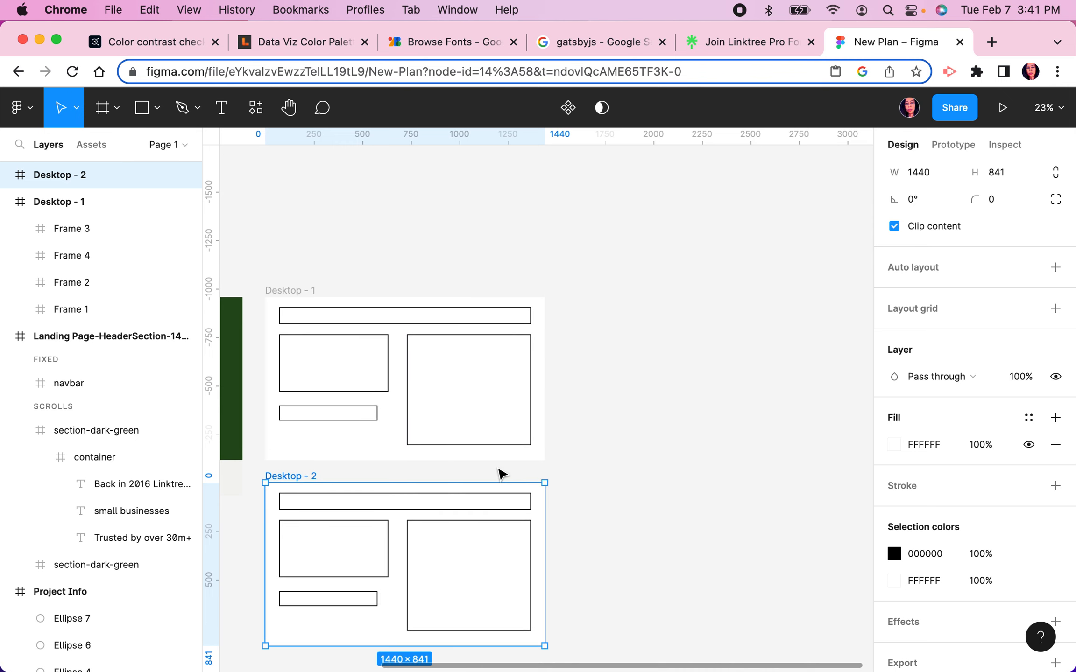
- Draw a rectangle about 172 × 59 on the empty canvas, give it a black 1 px inside stroke and remove its fill
{"action": "scroll", "coordinate": [499, 473], "scroll_direction": "left", "scroll_amount": 6}
{"action": "scroll", "coordinate": [470, 497], "scroll_direction": "left", "scroll_amount": 3}
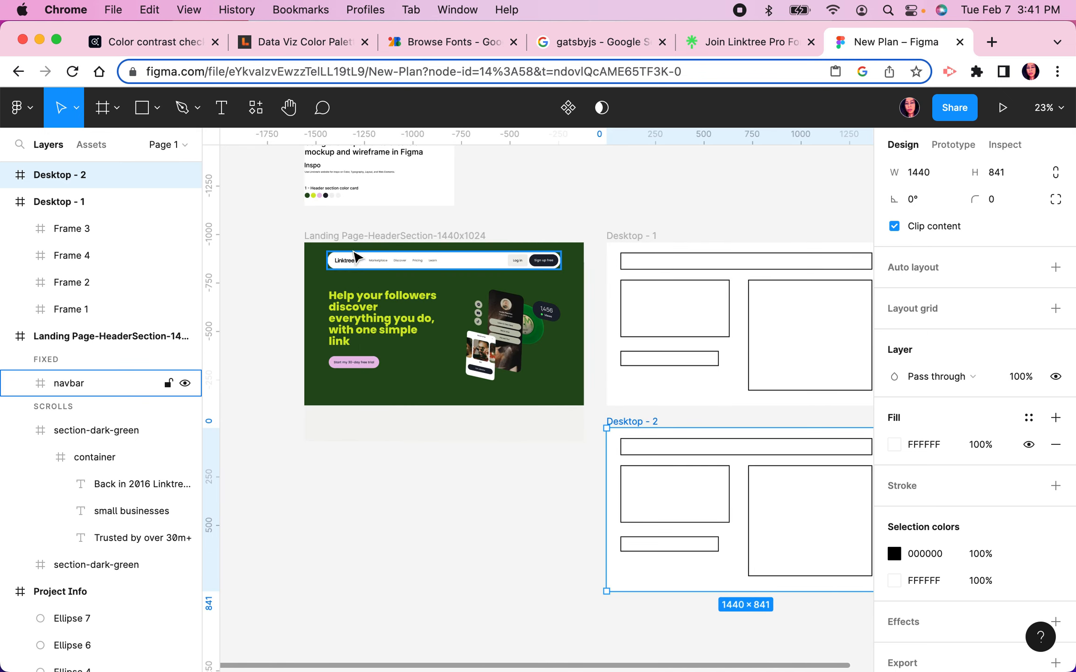
{"action": "scroll", "coordinate": [406, 514], "scroll_direction": "right", "scroll_amount": 5}
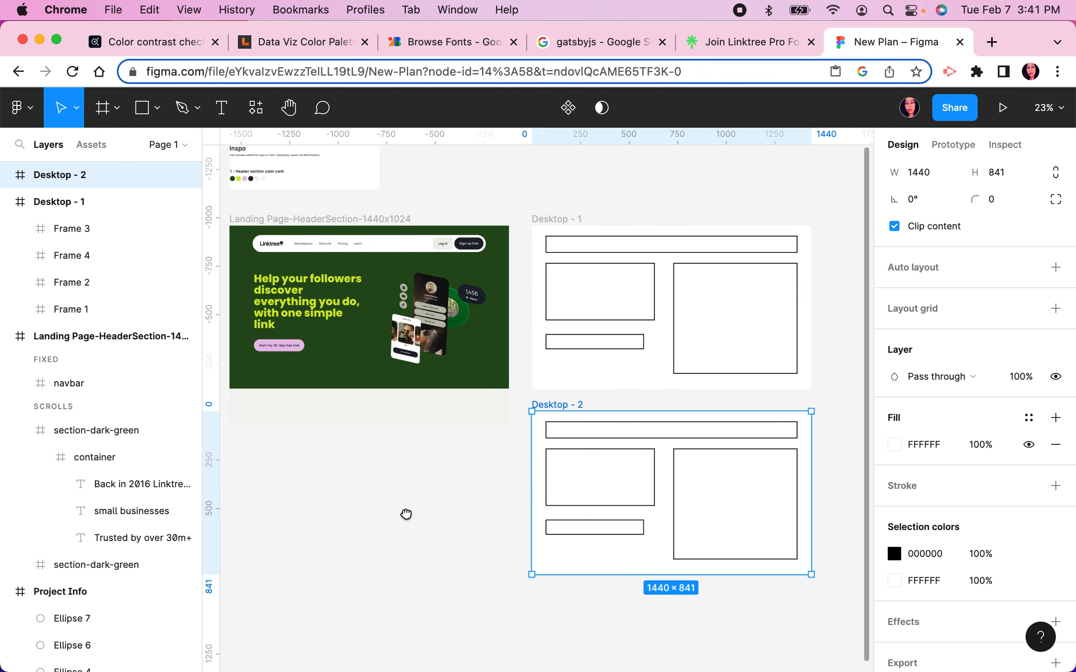
{"action": "scroll", "coordinate": [523, 446], "scroll_direction": "up", "scroll_amount": 5}
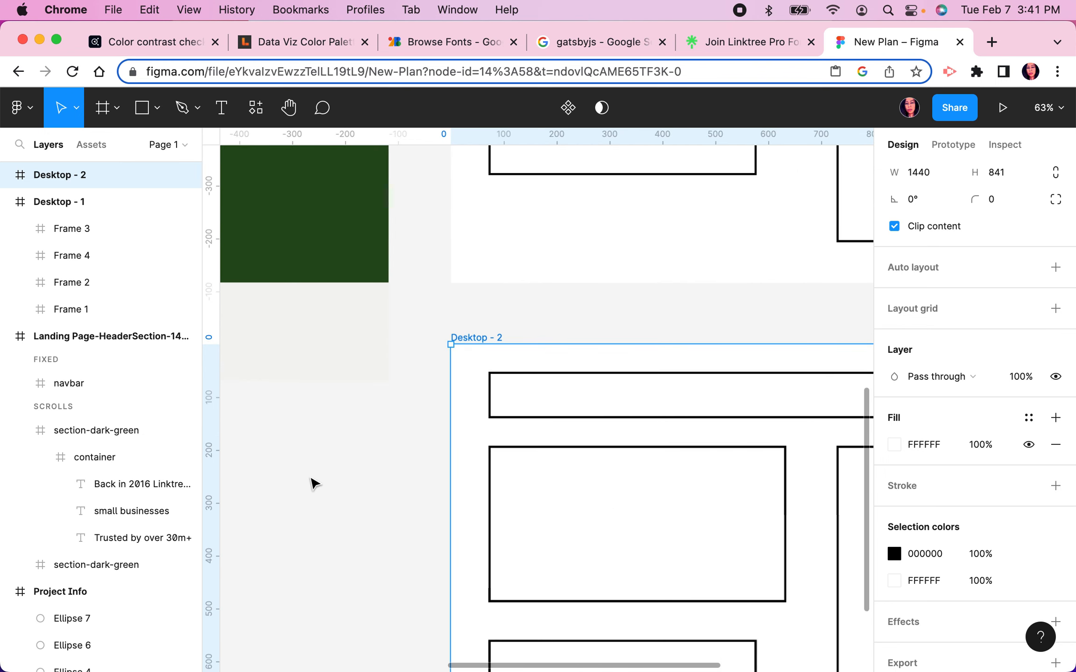
{"action": "left_click", "coordinate": [331, 489]}
{"action": "key", "text": "r"}
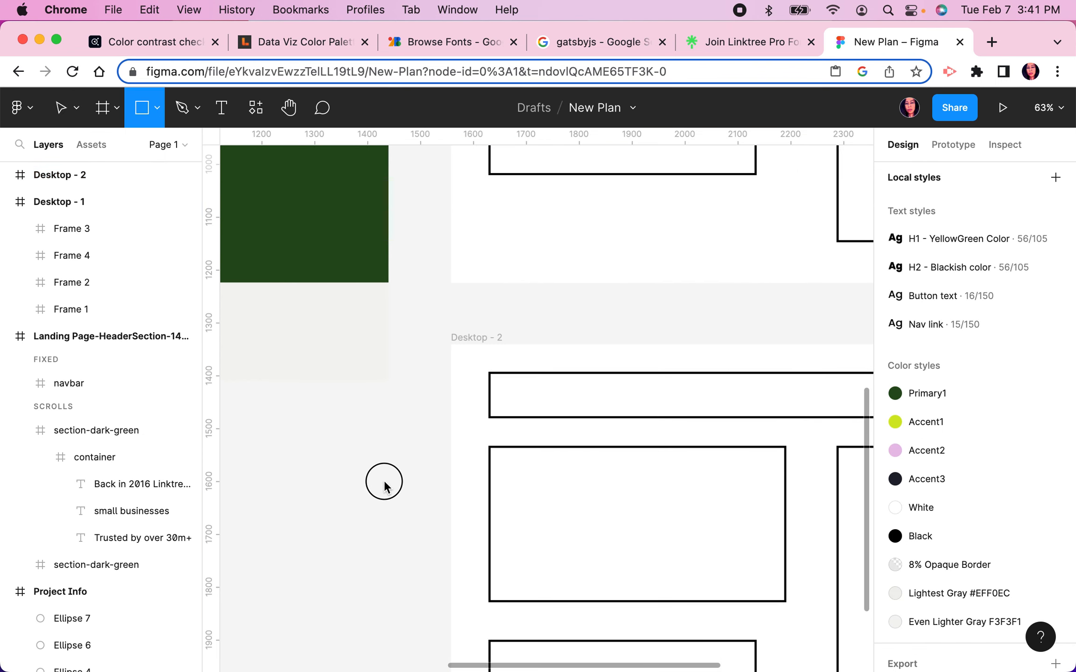
{"action": "left_click_drag", "start_coordinate": [312, 444], "coordinate": [404, 475]}
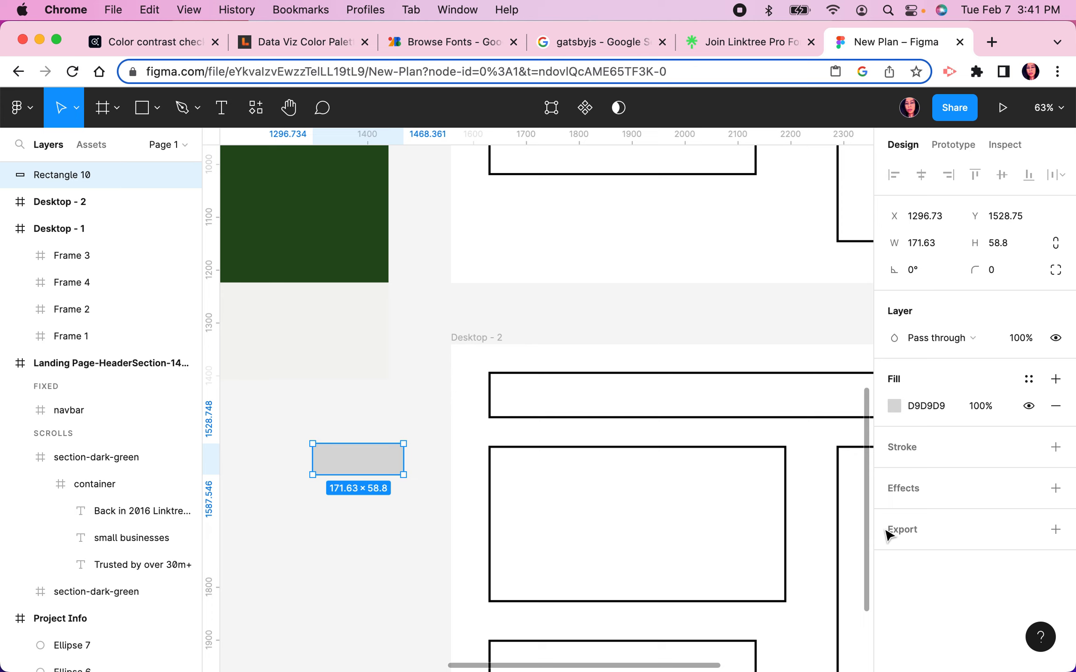
{"action": "left_click", "coordinate": [912, 449]}
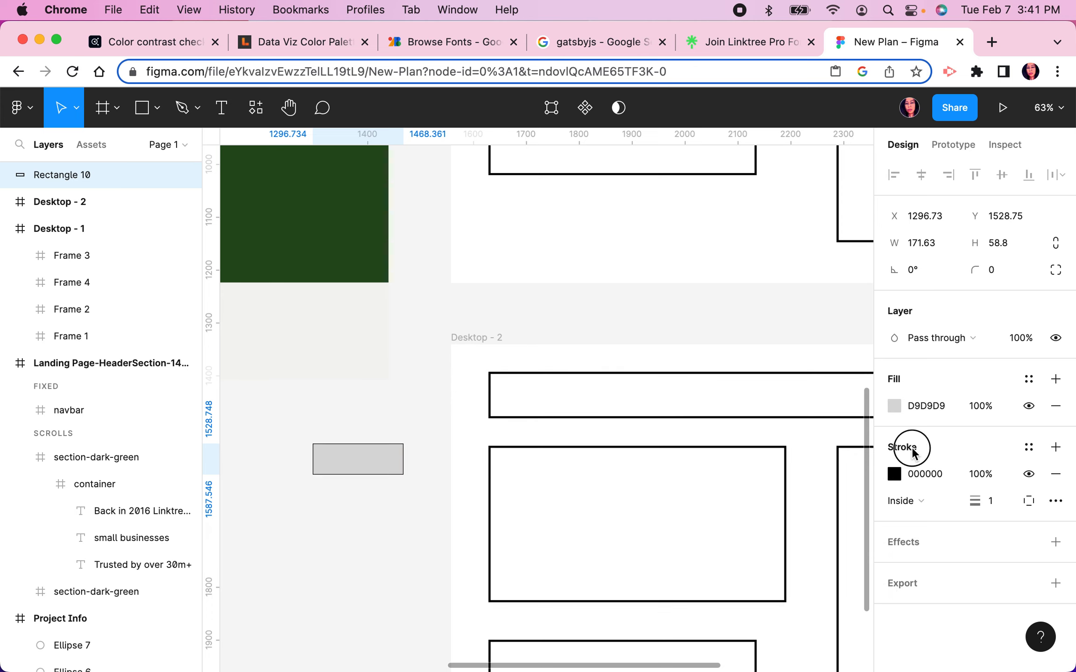
{"action": "left_click", "coordinate": [1056, 406]}
- Move the outlined rectangle into the left end of the Desktop - 2 navigation bar as the logo box
{"action": "left_click_drag", "start_coordinate": [367, 458], "coordinate": [560, 398]}
{"action": "scroll", "coordinate": [608, 338], "scroll_direction": "down", "scroll_amount": 10}
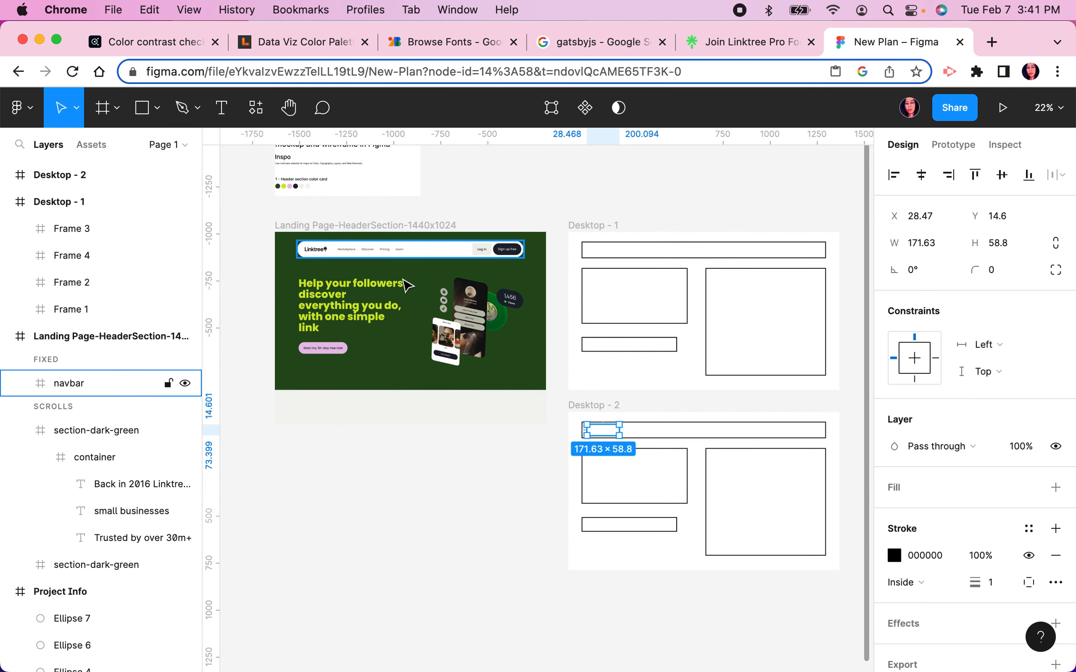
{"action": "scroll", "coordinate": [608, 435], "scroll_direction": "up", "scroll_amount": 5}
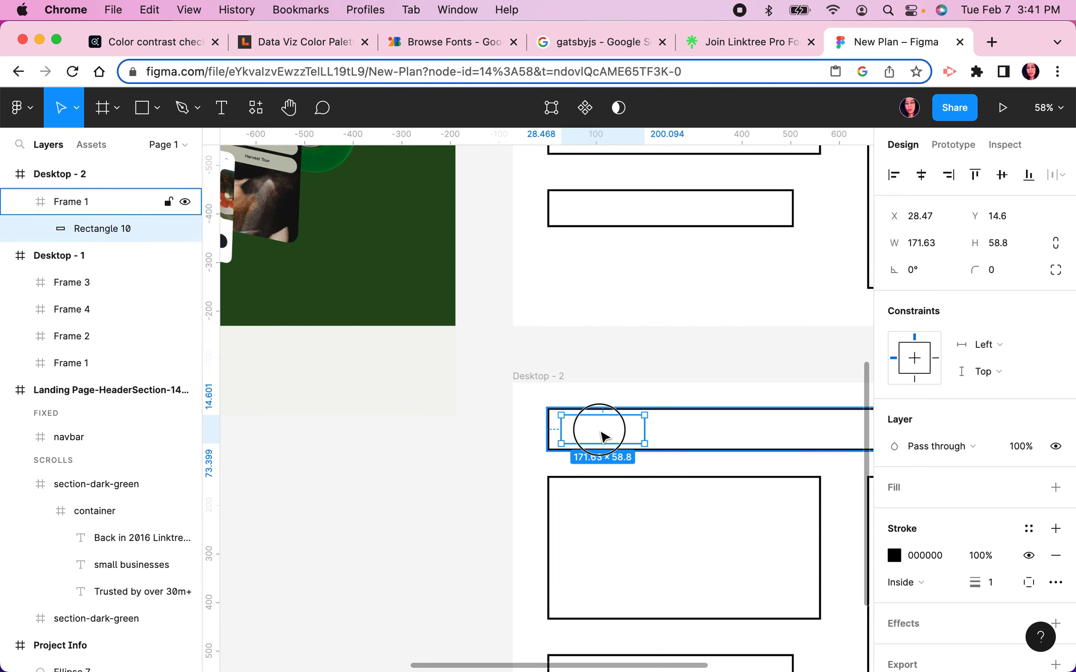
{"action": "left_click_drag", "start_coordinate": [603, 429], "coordinate": [595, 429]}
{"action": "scroll", "coordinate": [405, 443], "scroll_direction": "down", "scroll_amount": 5}
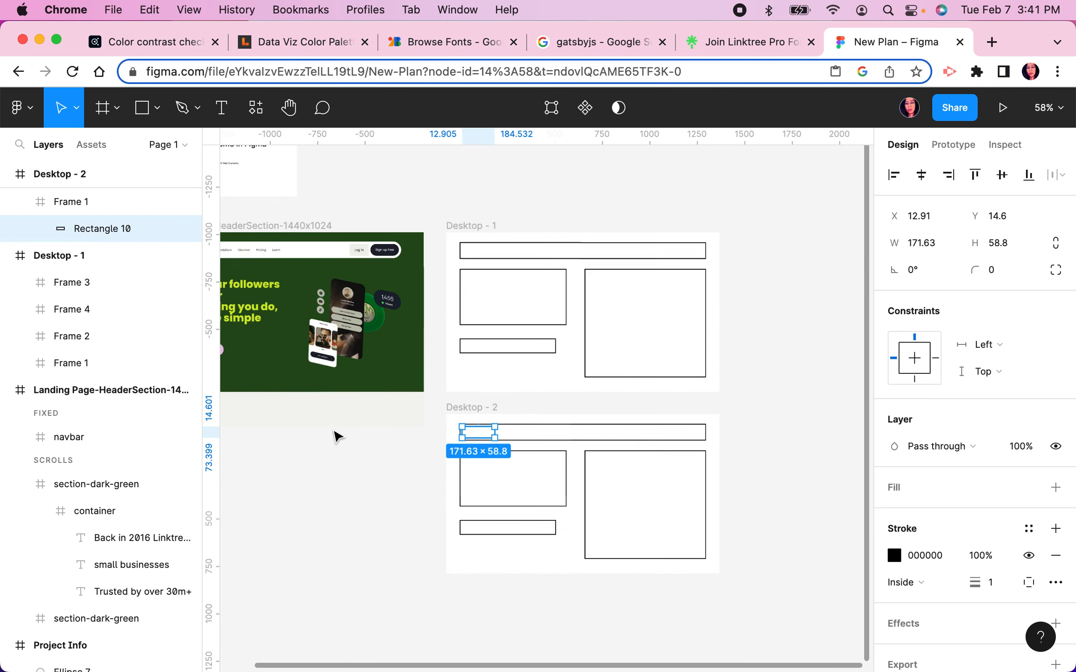
{"action": "left_click_drag", "start_coordinate": [519, 514], "coordinate": [404, 330]}
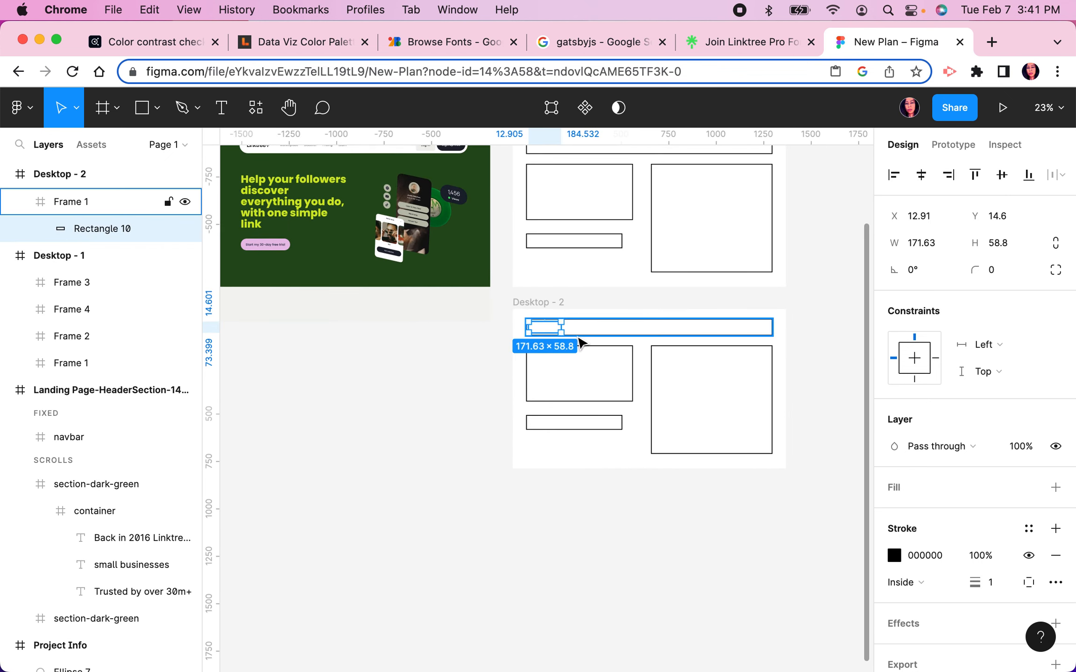
- Duplicate the logo box, move the copy to its right and shrink it to about 111 × 31 as a nav-link box
{"action": "scroll", "coordinate": [557, 339], "scroll_direction": "up", "scroll_amount": 10}
{"action": "key", "text": "super+d"}
{"action": "left_click_drag", "start_coordinate": [484, 316], "coordinate": [614, 330]}
{"action": "left_click_drag", "start_coordinate": [610, 287], "coordinate": [656, 319]}
- Duplicate the nav-link box and align the copy flush against the right edge of the first one
{"action": "key", "text": "super+d"}
{"action": "key", "text": "super+z"}
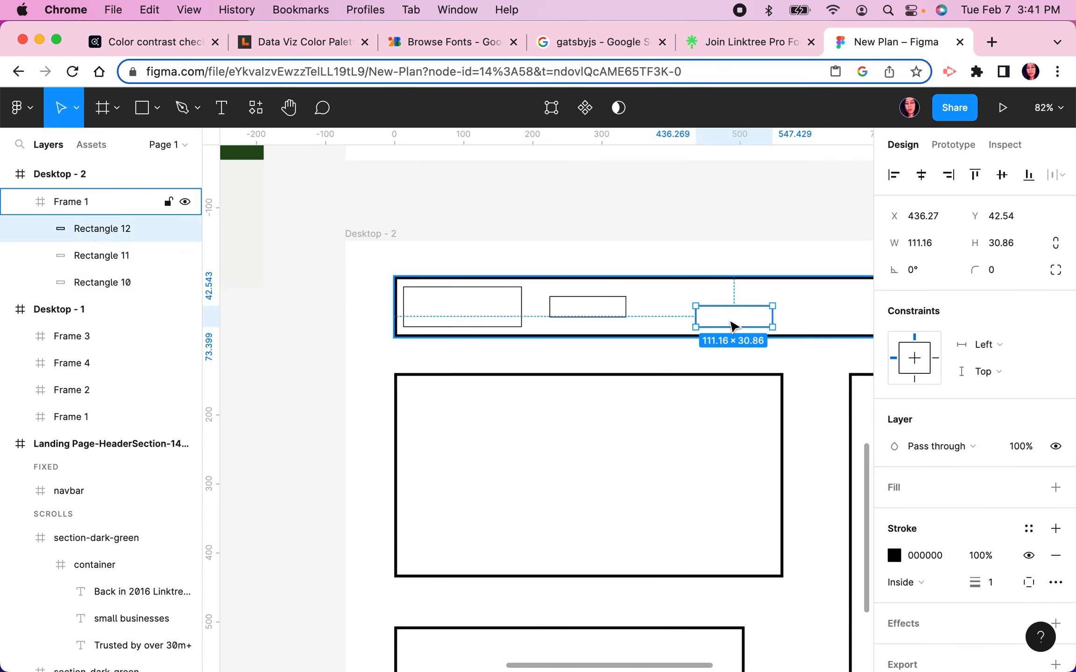
{"action": "left_click_drag", "start_coordinate": [752, 321], "coordinate": [717, 315]}
{"action": "key", "text": "super+z"}
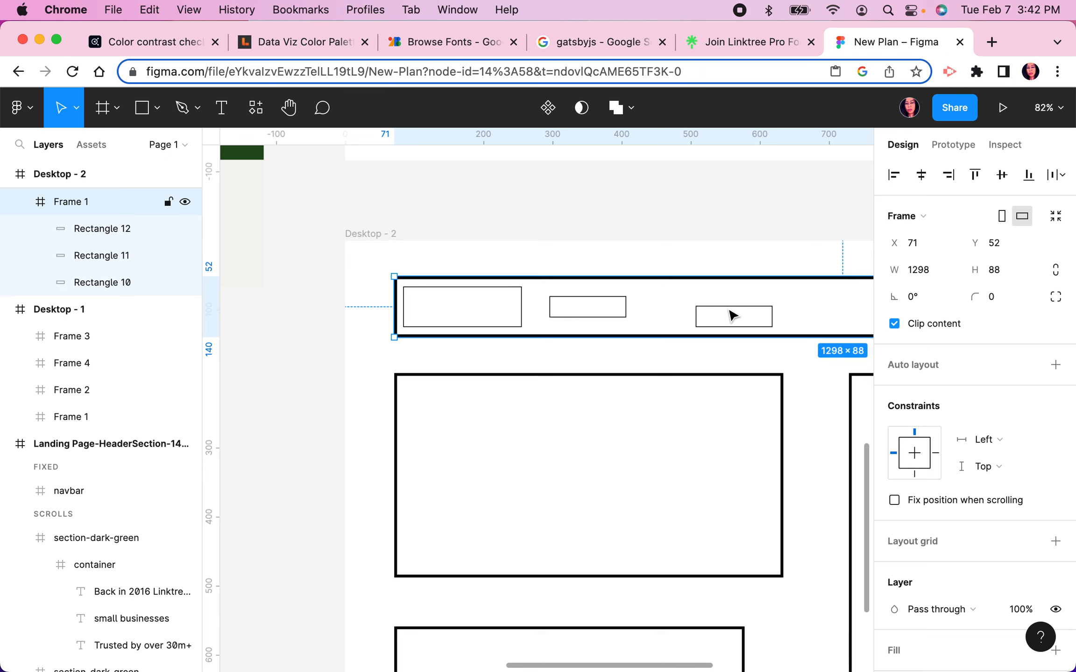
{"action": "left_click", "coordinate": [733, 314]}
{"action": "left_click_drag", "start_coordinate": [729, 312], "coordinate": [671, 317]}
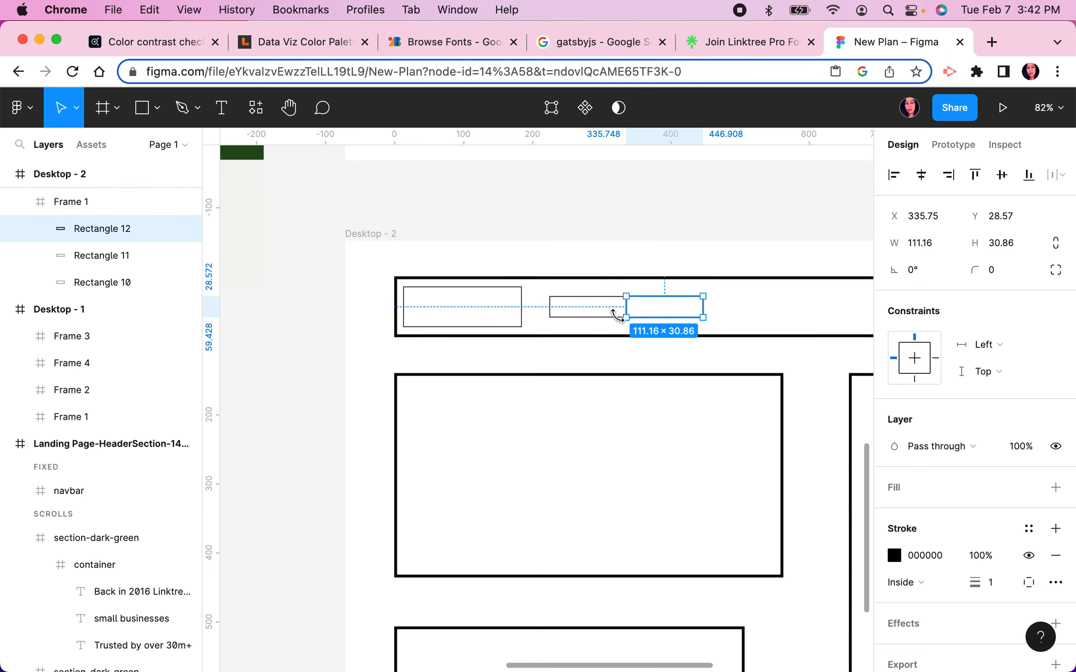
- Move the navigation bar frame out of Desktop - 2 onto the empty canvas to its right
{"action": "left_click", "coordinate": [745, 315]}
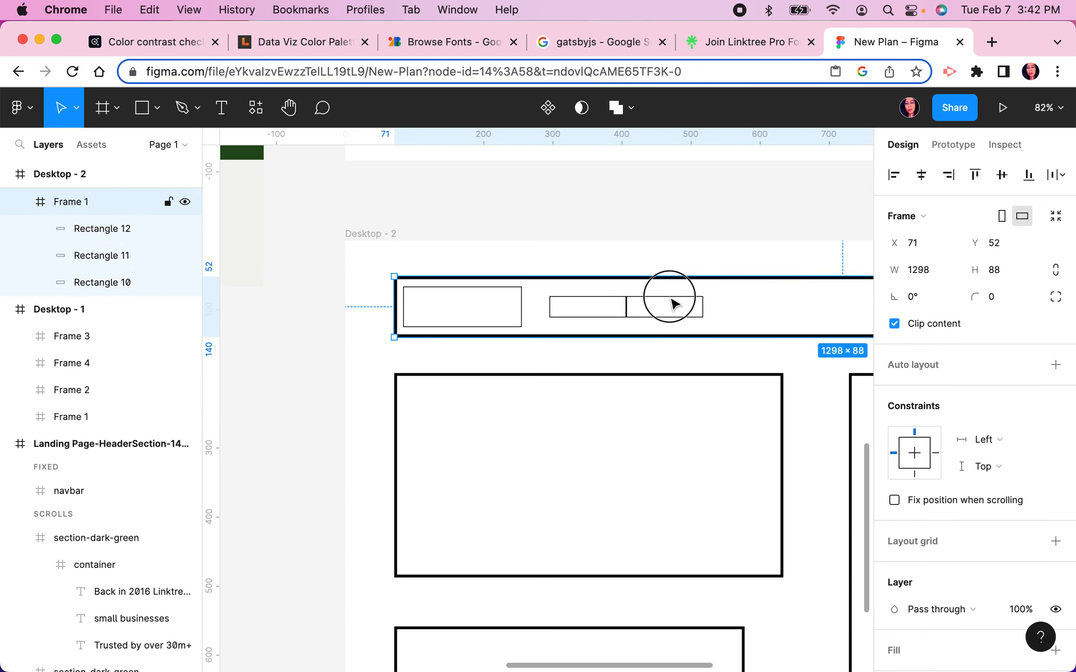
{"action": "scroll", "coordinate": [737, 320], "scroll_direction": "down", "scroll_amount": 8}
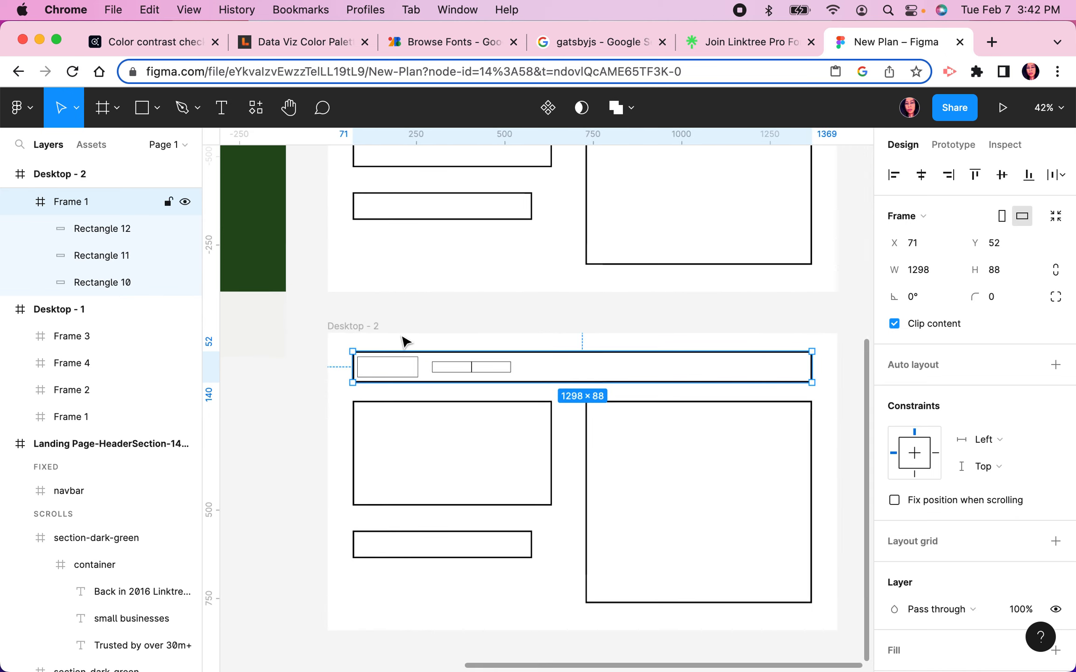
{"action": "left_click_drag", "start_coordinate": [577, 369], "coordinate": [638, 357]}
{"action": "left_click", "coordinate": [564, 463]}
- Duplicate the last nav-link box twice to complete a row of four adjoining boxes, and deselect
{"action": "left_click", "coordinate": [552, 358]}
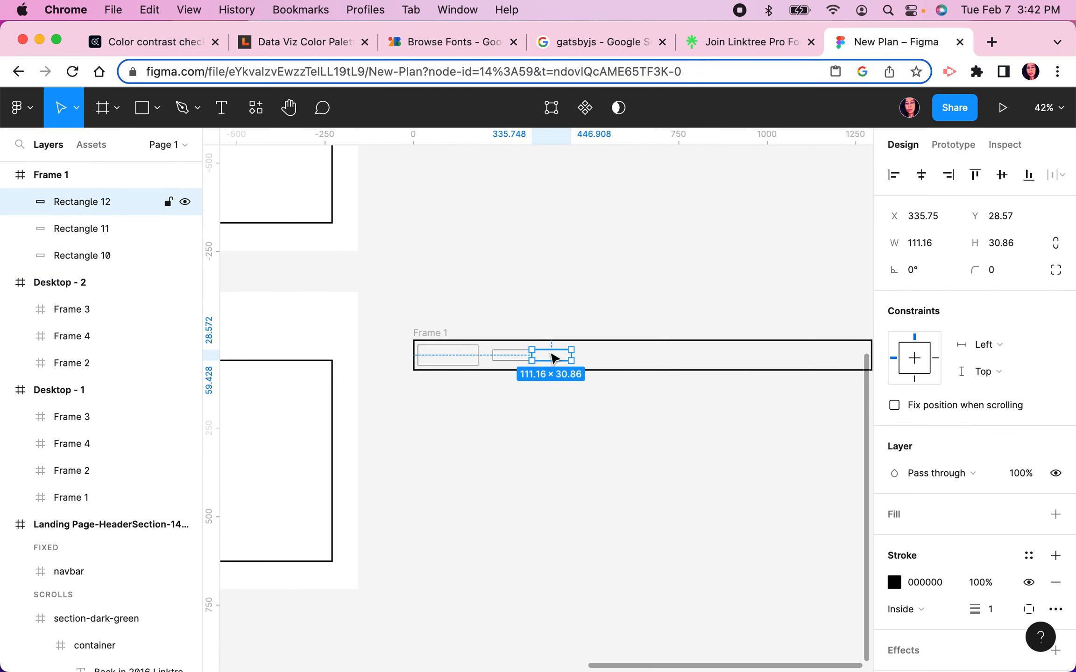
{"action": "key", "text": "super+d"}
{"action": "left_click_drag", "start_coordinate": [551, 358], "coordinate": [595, 360]}
{"action": "key", "text": "super+d"}
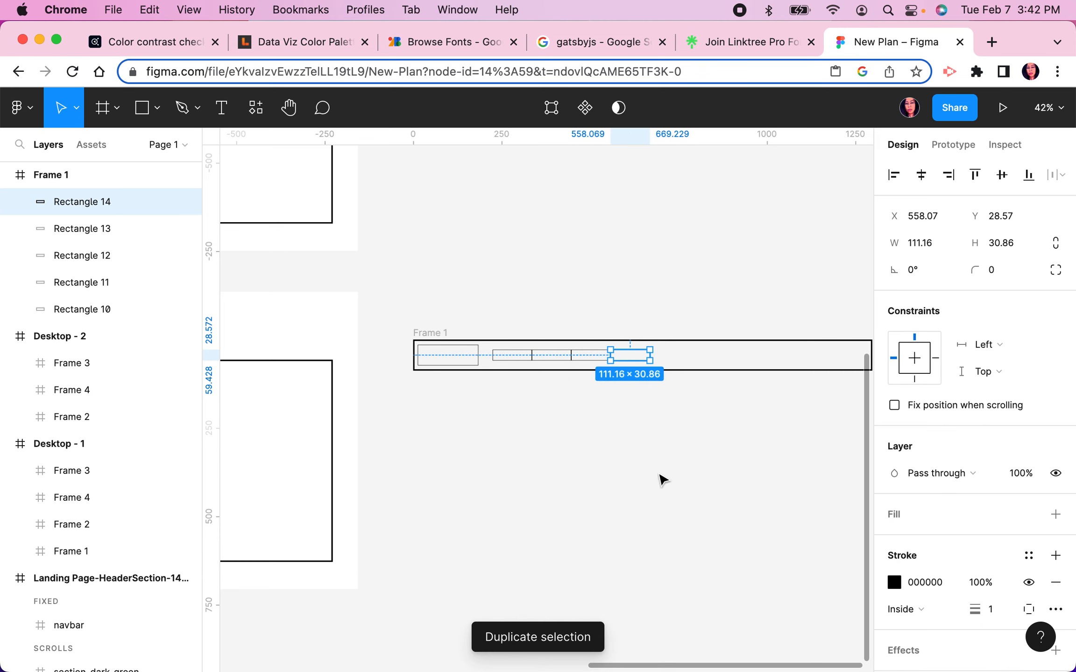
{"action": "left_click", "coordinate": [766, 466]}
- Examine the navigation bar in the landing page mockup and compare its elements with the wireframe's navigation bar
{"action": "left_click_drag", "start_coordinate": [765, 466], "coordinate": [659, 478]}
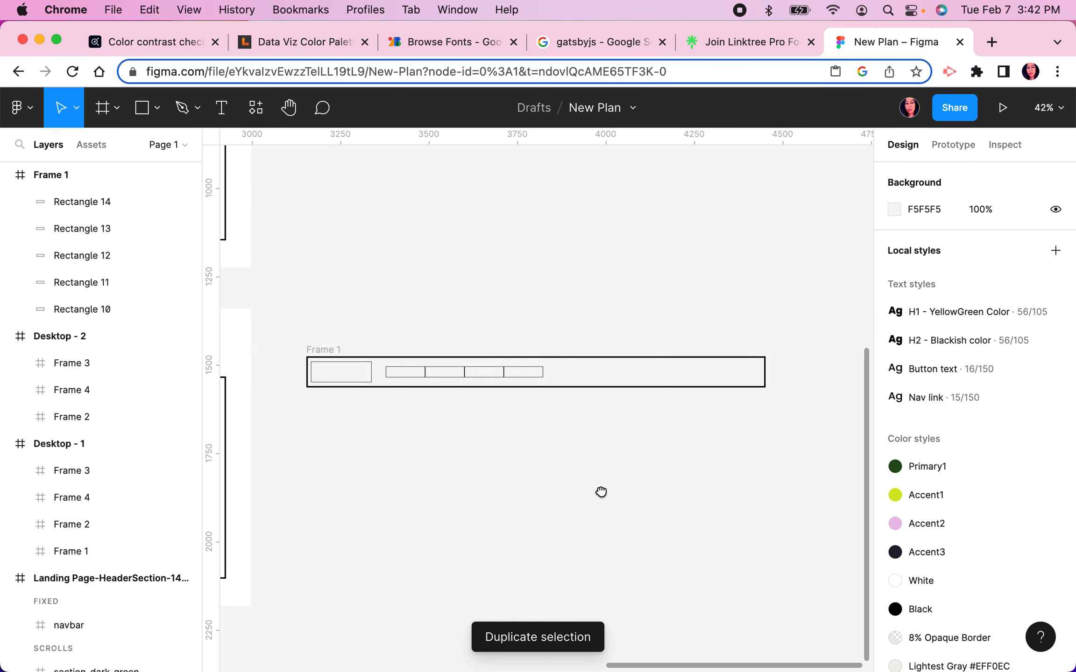
{"action": "scroll", "coordinate": [601, 492], "scroll_direction": "left", "scroll_amount": 5}
{"action": "scroll", "coordinate": [685, 519], "scroll_direction": "down", "scroll_amount": 10}
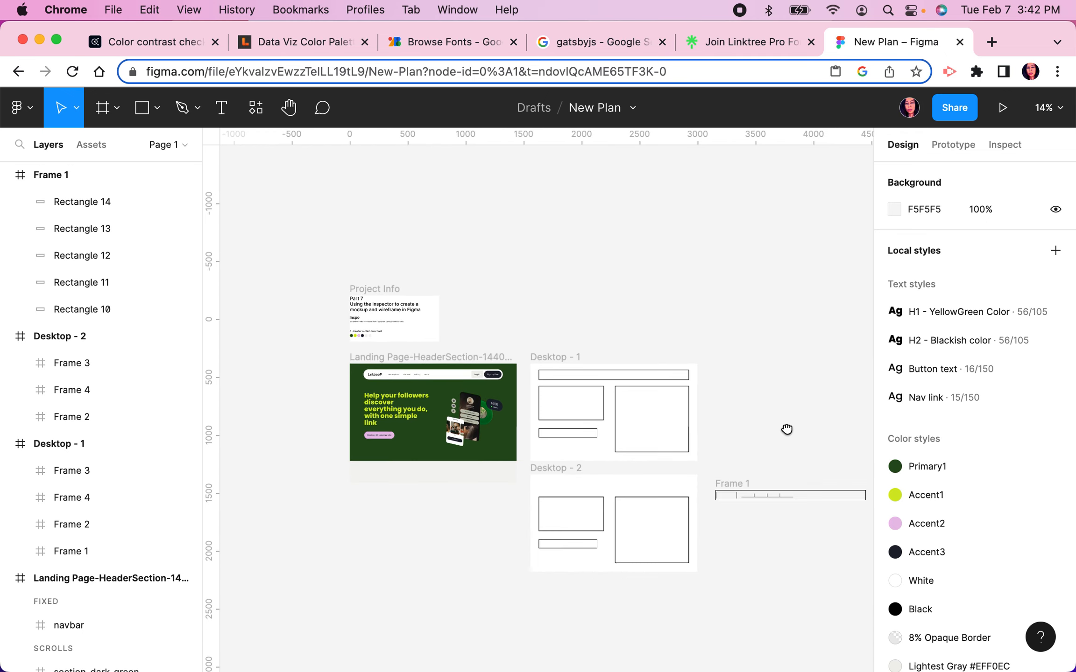
{"action": "scroll", "coordinate": [483, 372], "scroll_direction": "up", "scroll_amount": 5}
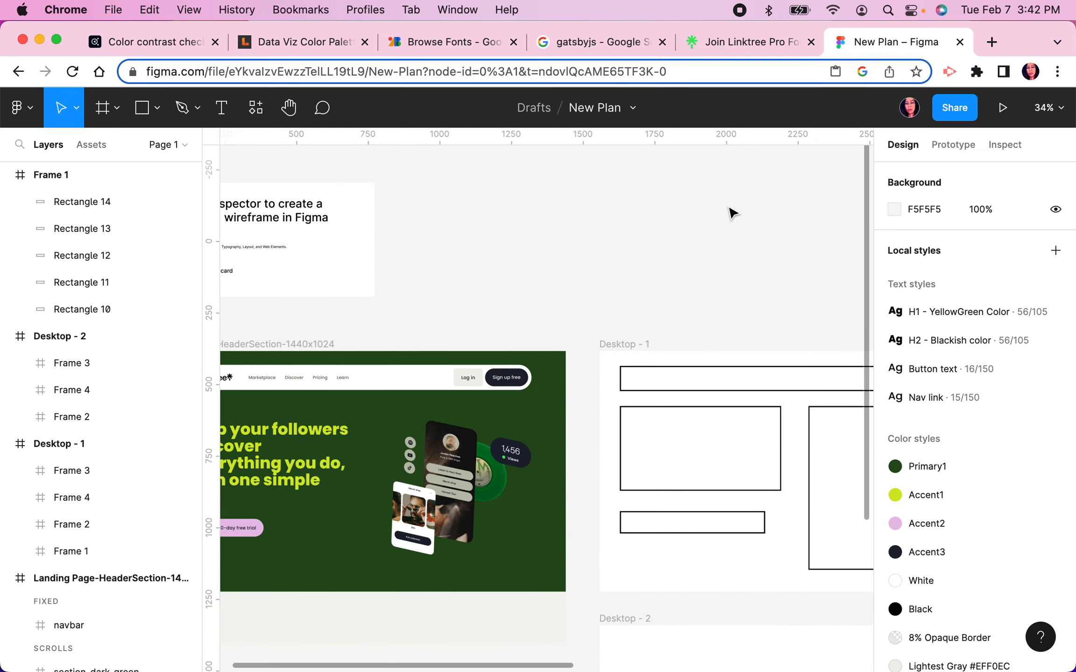
{"action": "scroll", "coordinate": [603, 259], "scroll_direction": "left", "scroll_amount": 3}
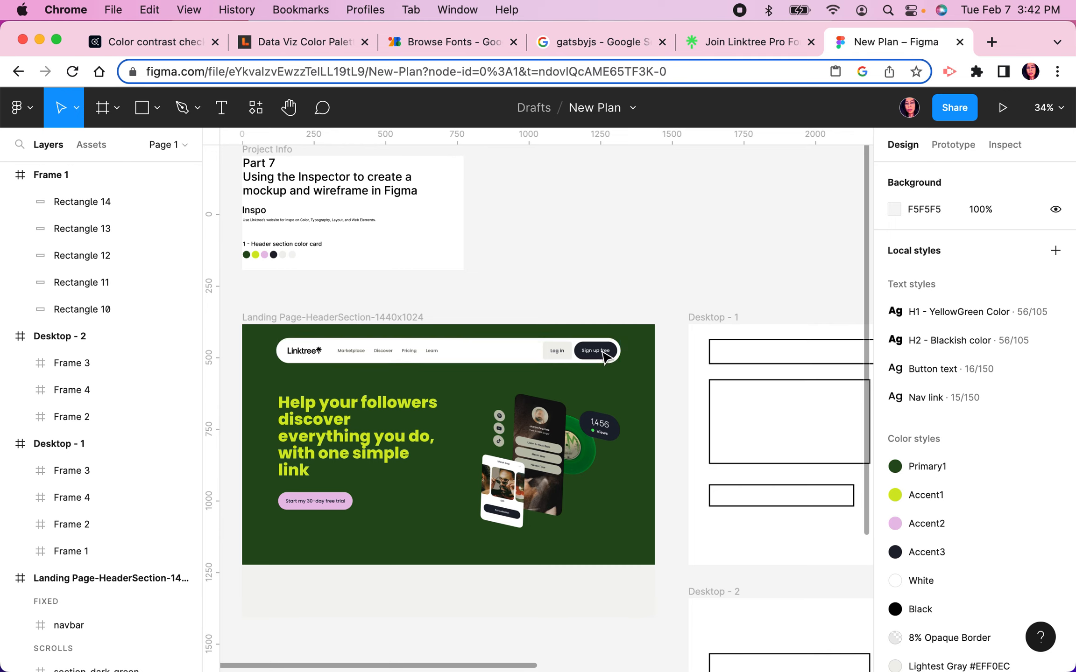
{"action": "left_click_drag", "start_coordinate": [823, 283], "coordinate": [421, 202]}
{"action": "left_click_drag", "start_coordinate": [692, 421], "coordinate": [529, 317]}
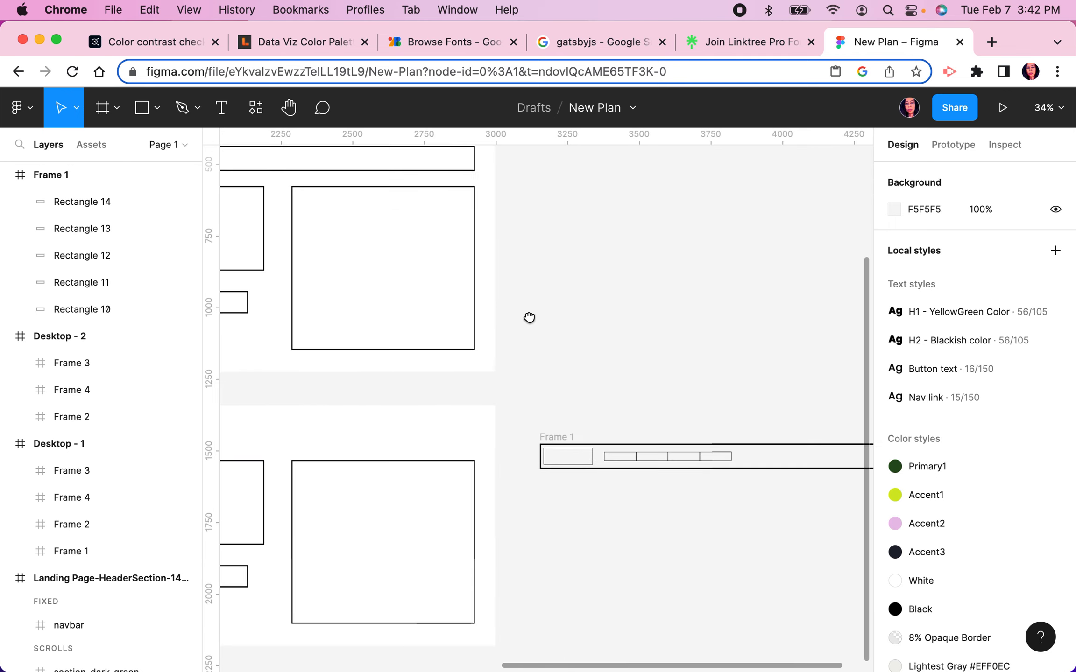
{"action": "scroll", "coordinate": [616, 348], "scroll_direction": "right", "scroll_amount": 3}
{"action": "scroll", "coordinate": [616, 348], "scroll_direction": "down", "scroll_amount": 1}
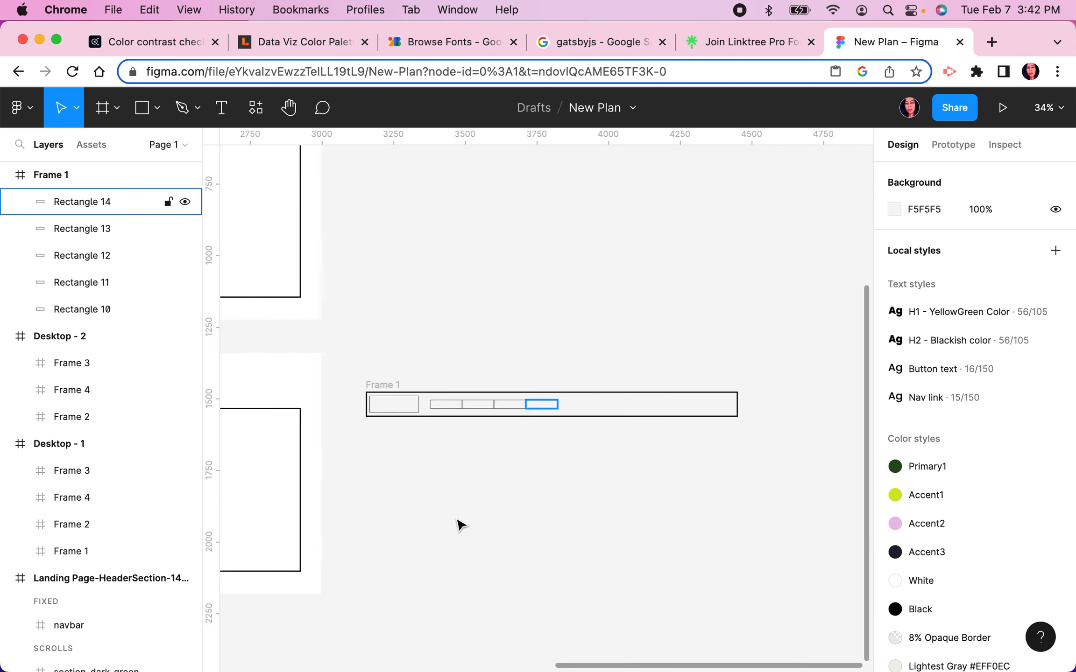
- Duplicate the logo box twice and place the copies side by side near the navigation bar's right end as button boxes
{"action": "left_click", "coordinate": [420, 406]}
{"action": "key", "text": "super+d"}
{"action": "left_click_drag", "start_coordinate": [411, 406], "coordinate": [667, 413]}
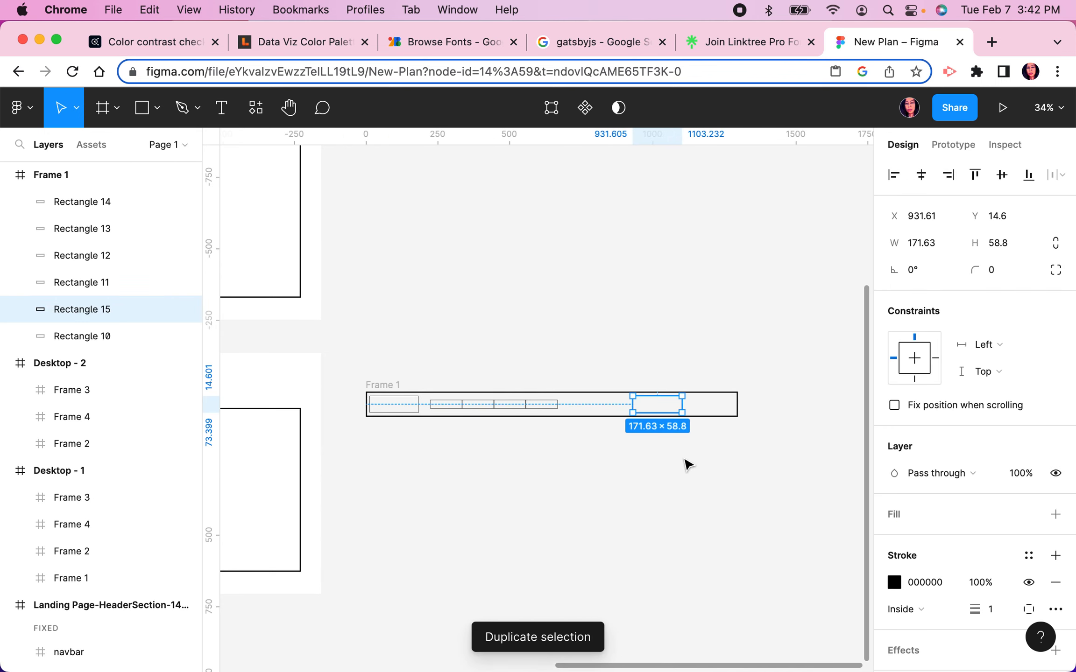
{"action": "key", "text": "super+d"}
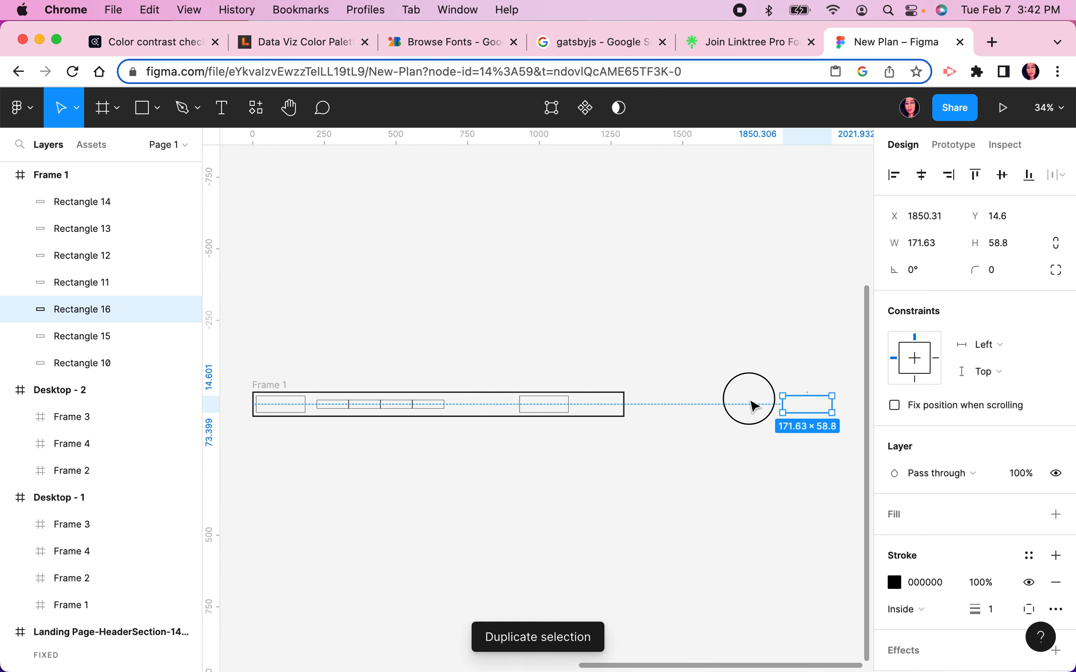
{"action": "left_click_drag", "start_coordinate": [752, 406], "coordinate": [592, 413]}
{"action": "left_click", "coordinate": [560, 448]}
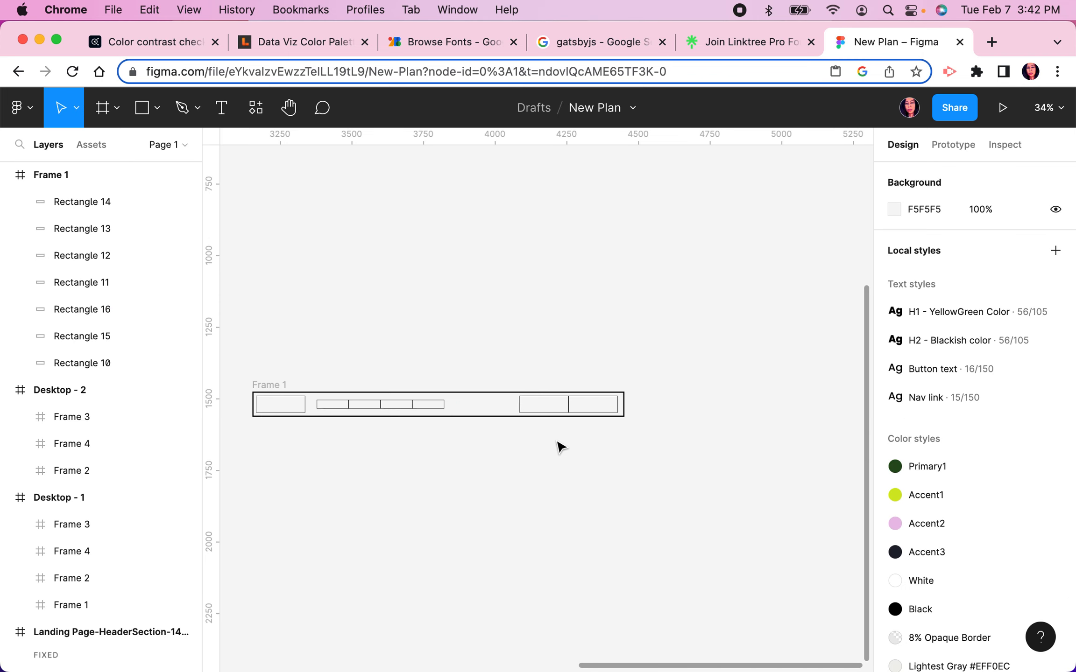
- Inspect the Log in and Sign up free buttons in the landing page mockup's navbar against the wireframe's button boxes
{"action": "scroll", "coordinate": [553, 450], "scroll_direction": "up", "scroll_amount": 5}
{"action": "scroll", "coordinate": [553, 411], "scroll_direction": "down", "scroll_amount": 1}
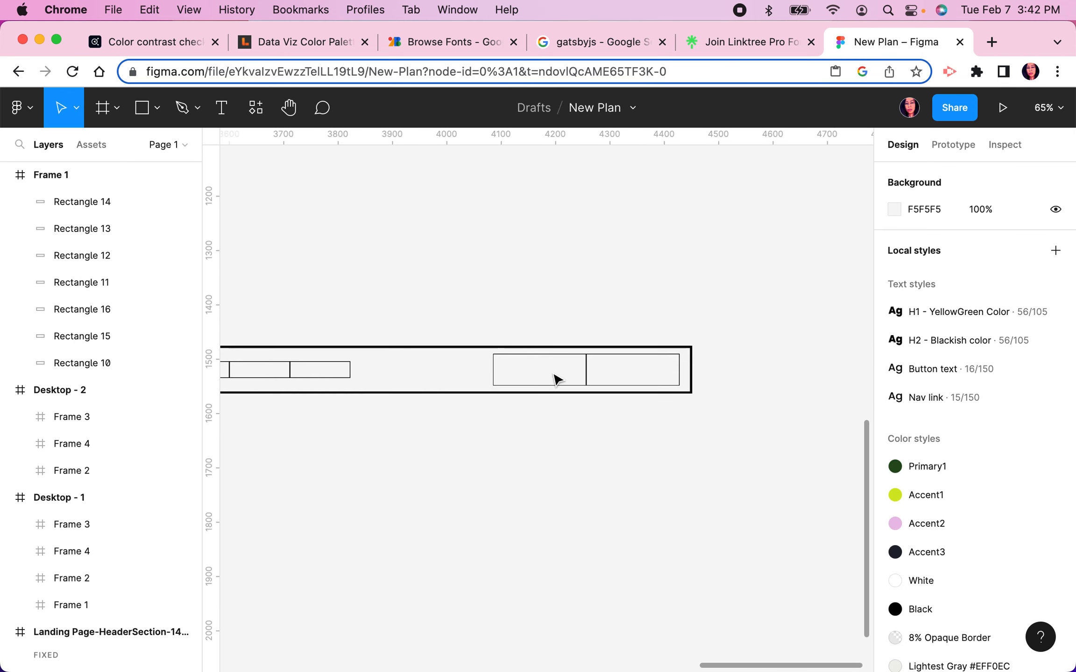
{"action": "left_click_drag", "start_coordinate": [483, 459], "coordinate": [585, 481]}
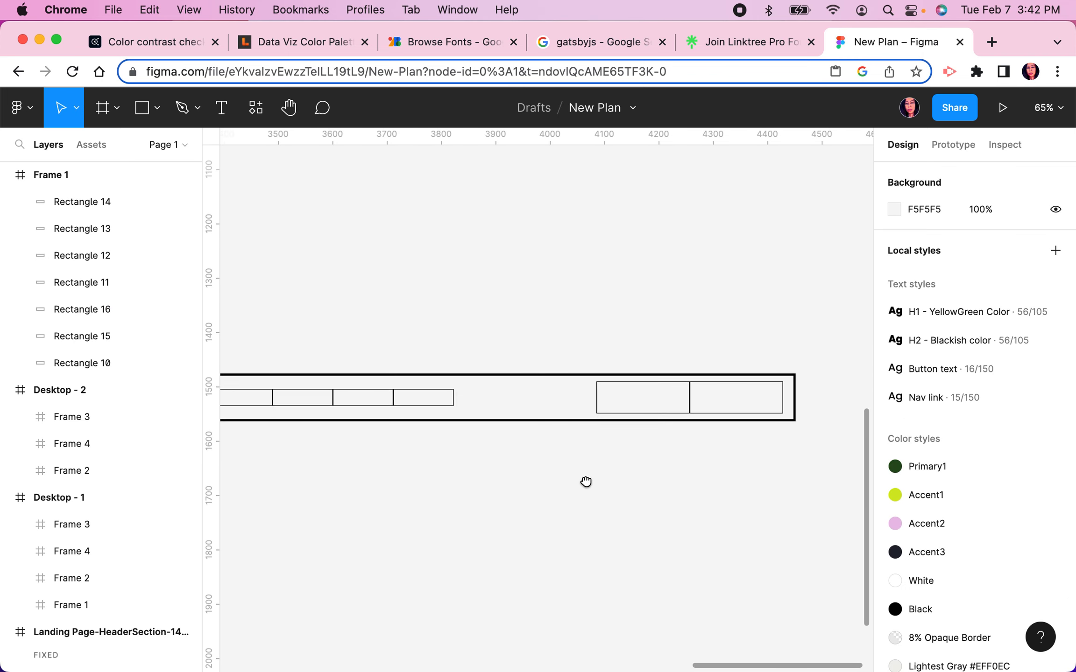
{"action": "scroll", "coordinate": [409, 284], "scroll_direction": "down", "scroll_amount": 4}
{"action": "scroll", "coordinate": [492, 353], "scroll_direction": "left", "scroll_amount": 10}
{"action": "scroll", "coordinate": [492, 353], "scroll_direction": "up", "scroll_amount": 3}
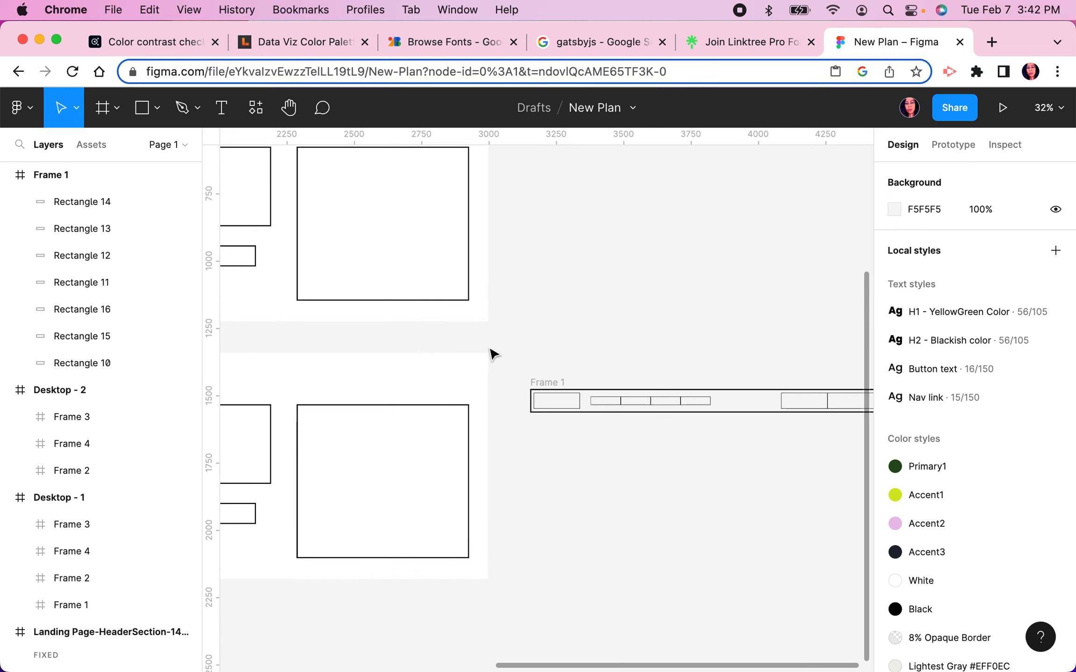
{"action": "scroll", "coordinate": [442, 518], "scroll_direction": "left", "scroll_amount": 5}
{"action": "scroll", "coordinate": [441, 518], "scroll_direction": "up", "scroll_amount": 3}
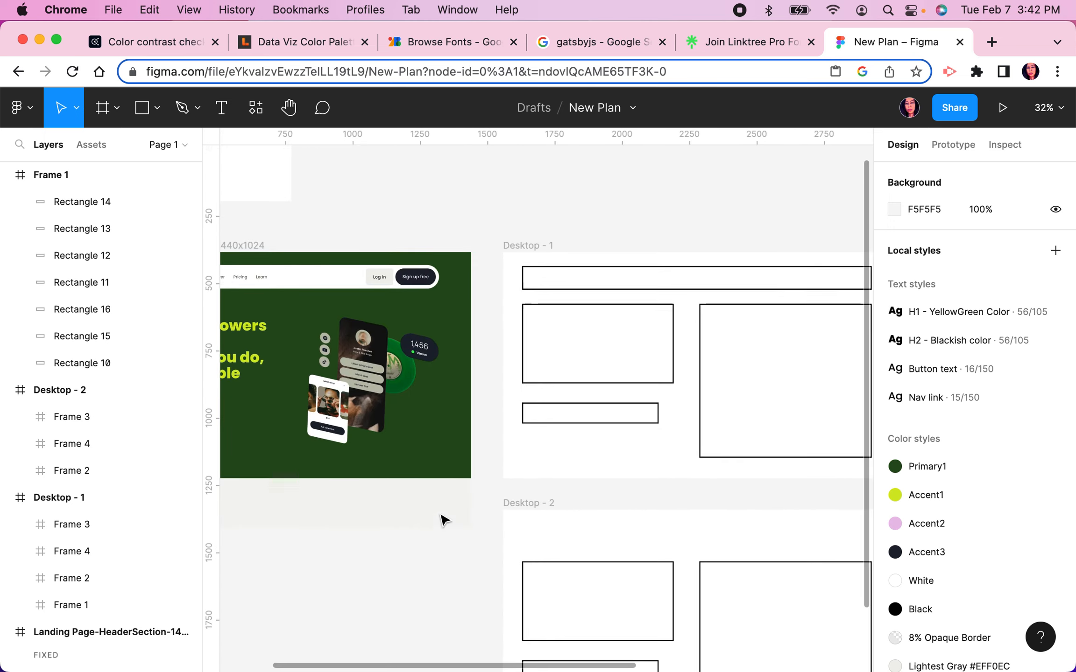
{"action": "scroll", "coordinate": [413, 294], "scroll_direction": "up", "scroll_amount": 5}
{"action": "double_click", "coordinate": [403, 266]}
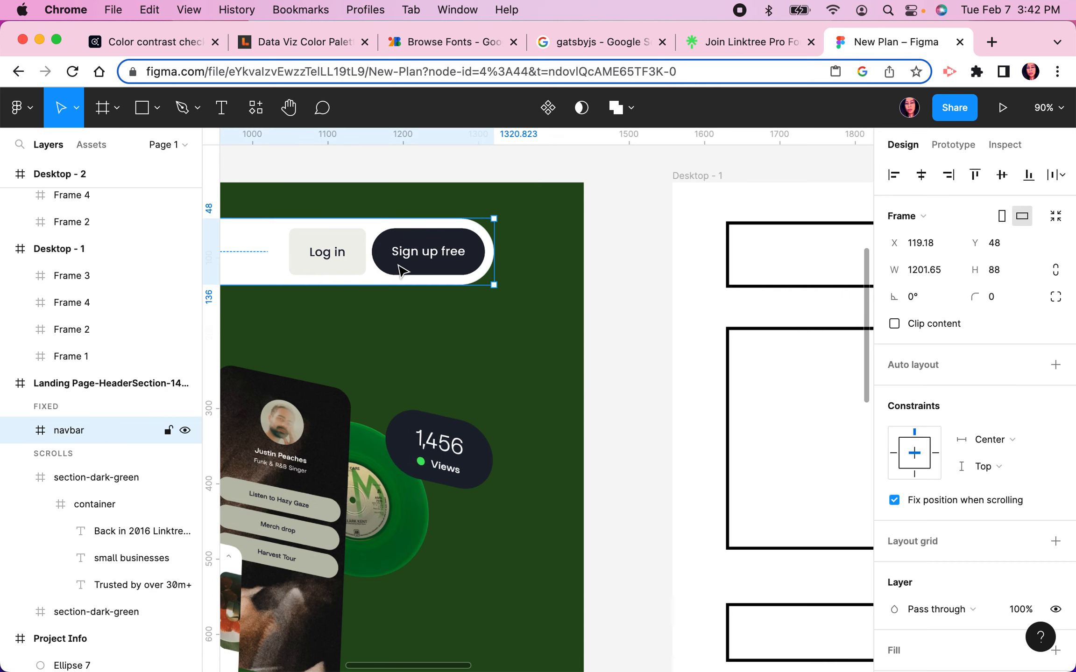
{"action": "double_click", "coordinate": [383, 270]}
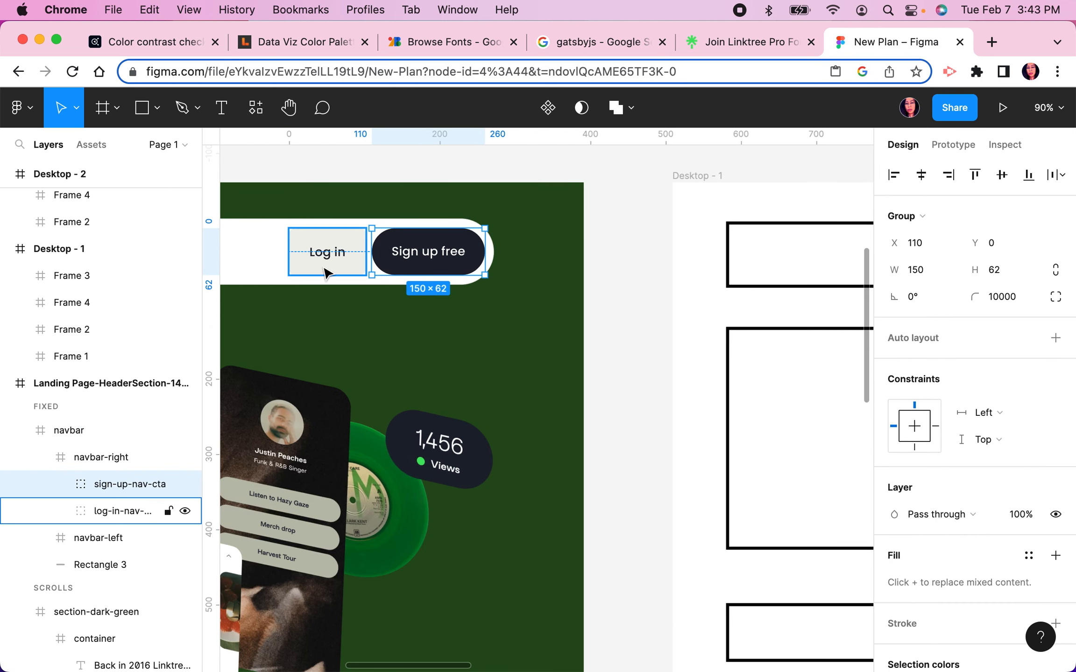
{"action": "scroll", "coordinate": [380, 360], "scroll_direction": "down", "scroll_amount": 10}
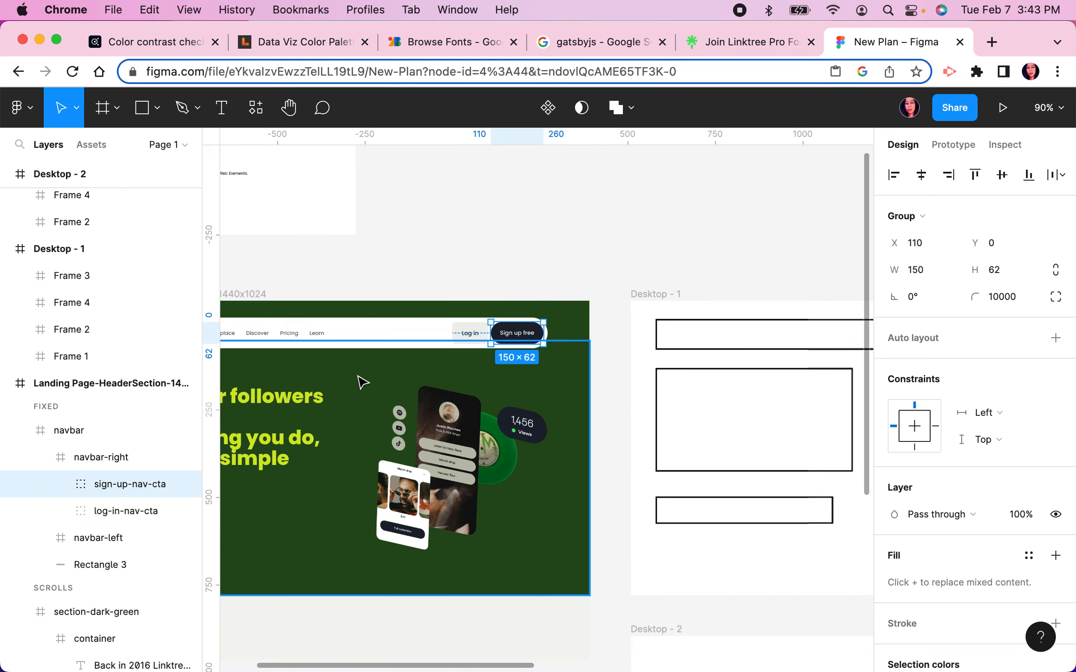
- Move the detailed navigation bar frame onto the empty strip above the content boxes of the Desktop - 2 wireframe, and deselect
{"action": "scroll", "coordinate": [572, 385], "scroll_direction": "left", "scroll_amount": 3}
{"action": "scroll", "coordinate": [408, 303], "scroll_direction": "up", "scroll_amount": 2}
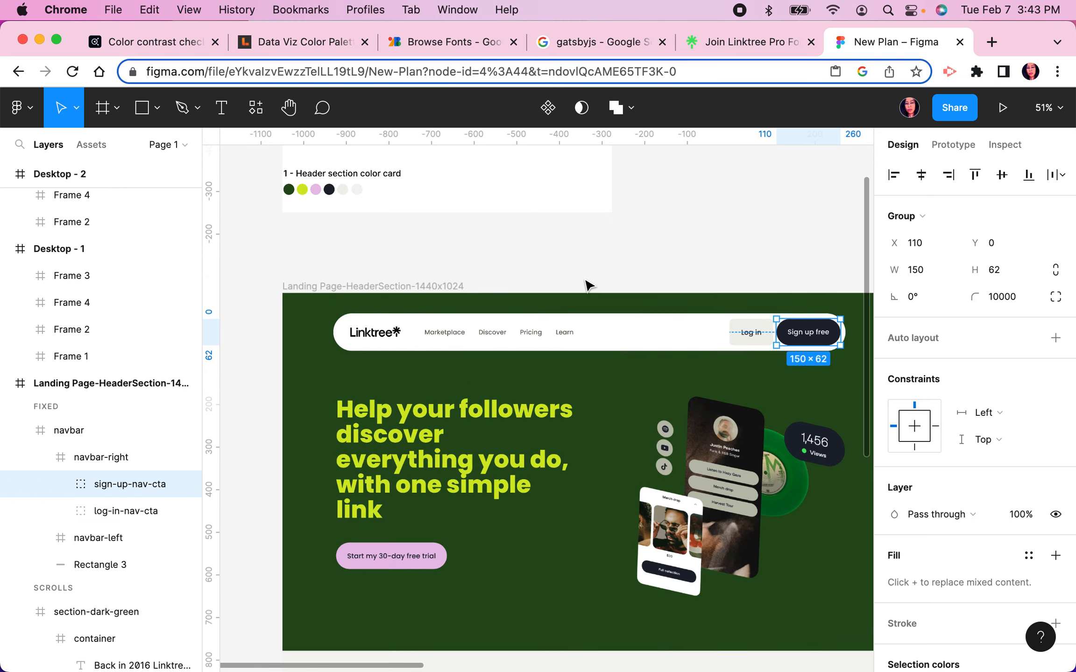
{"action": "left_click", "coordinate": [608, 271]}
{"action": "scroll", "coordinate": [644, 275], "scroll_direction": "down", "scroll_amount": 6}
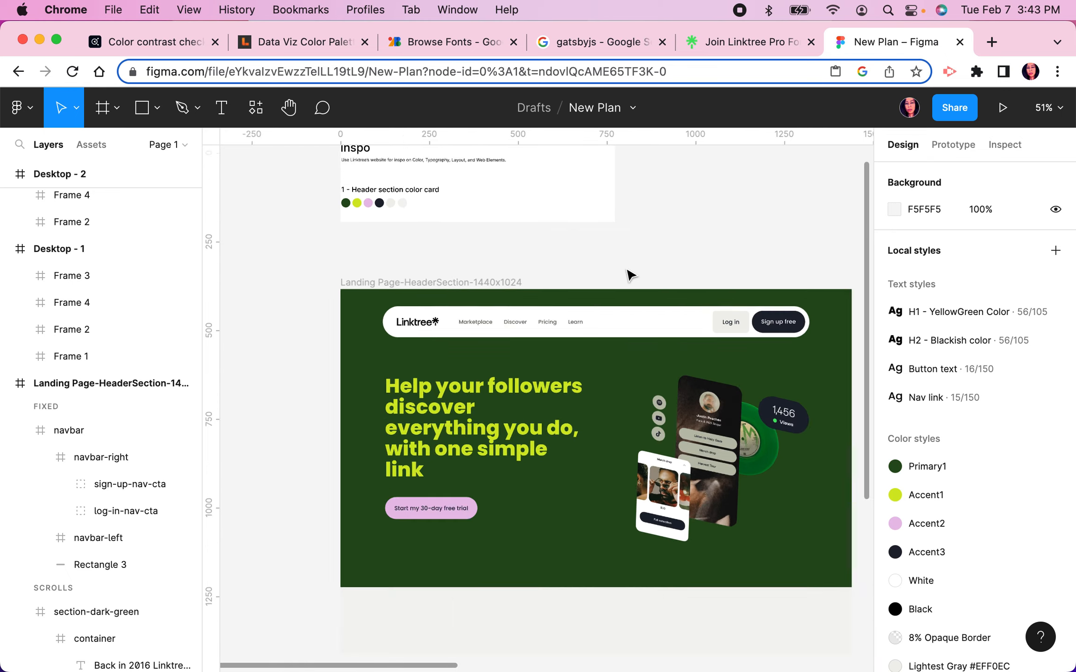
{"action": "scroll", "coordinate": [812, 271], "scroll_direction": "down", "scroll_amount": 4}
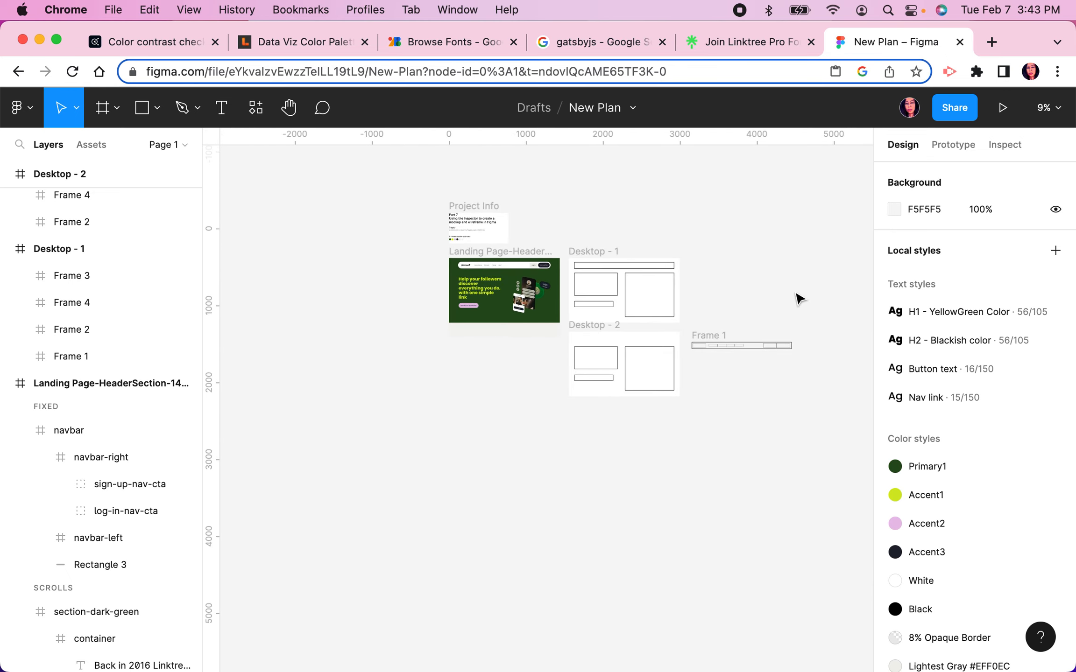
{"action": "left_click_drag", "start_coordinate": [797, 298], "coordinate": [681, 317]}
{"action": "scroll", "coordinate": [604, 372], "scroll_direction": "up", "scroll_amount": 2}
{"action": "scroll", "coordinate": [603, 372], "scroll_direction": "up", "scroll_amount": 4}
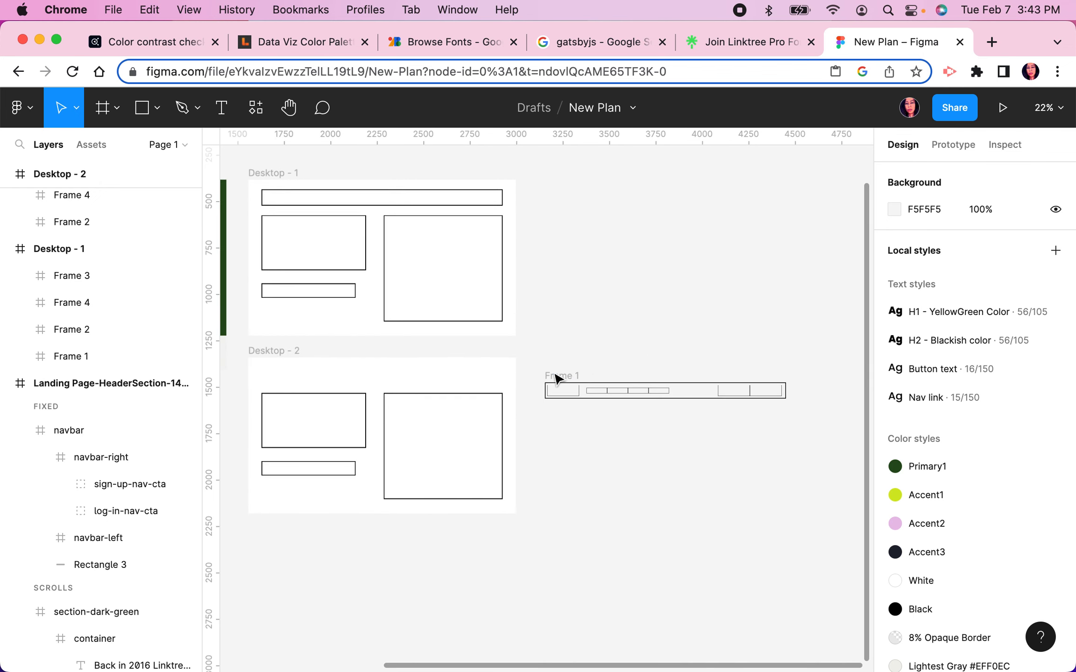
{"action": "left_click", "coordinate": [572, 378]}
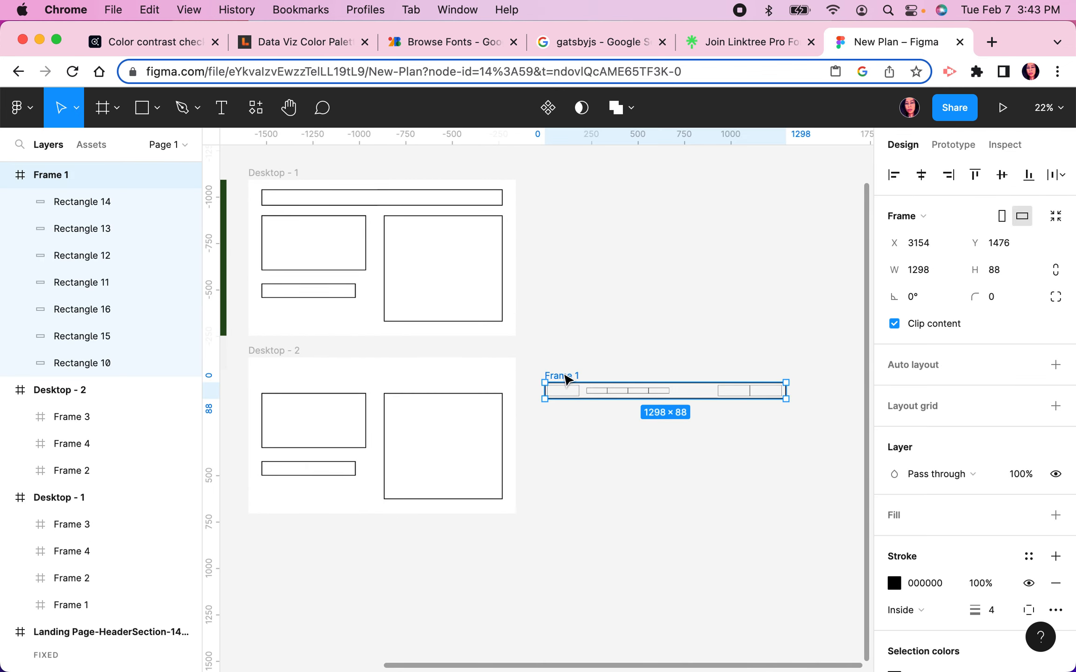
{"action": "left_click_drag", "start_coordinate": [569, 383], "coordinate": [526, 401]}
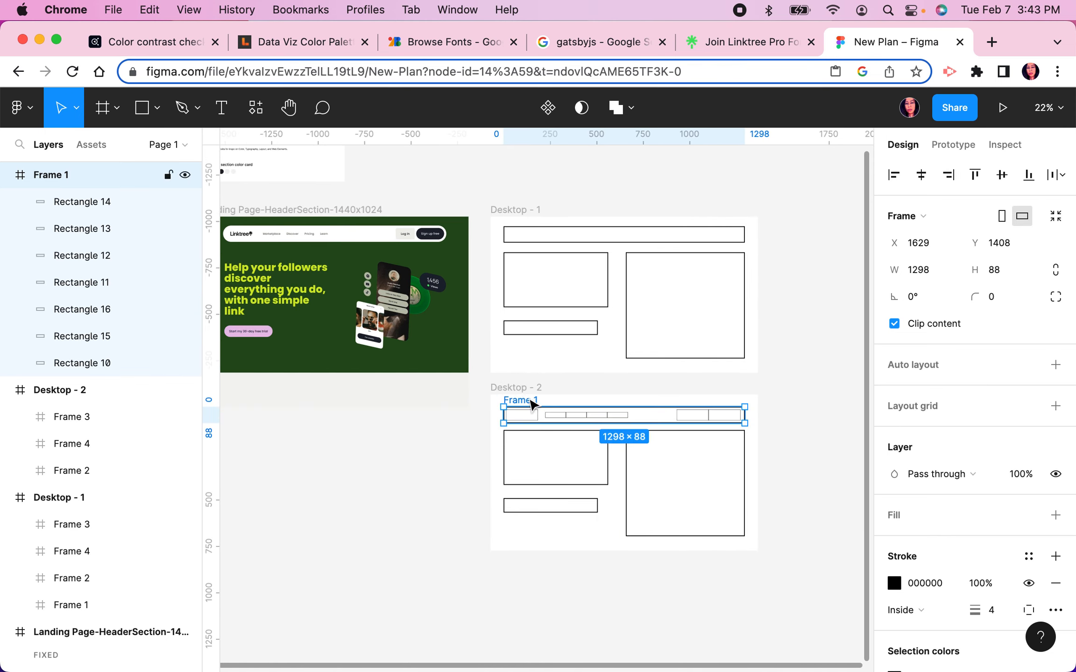
{"action": "left_click", "coordinate": [819, 395]}
- Pull the navigation bar frame off Desktop - 2 and drop it back in so it nests inside that frame
{"action": "scroll", "coordinate": [699, 446], "scroll_direction": "up", "scroll_amount": 5}
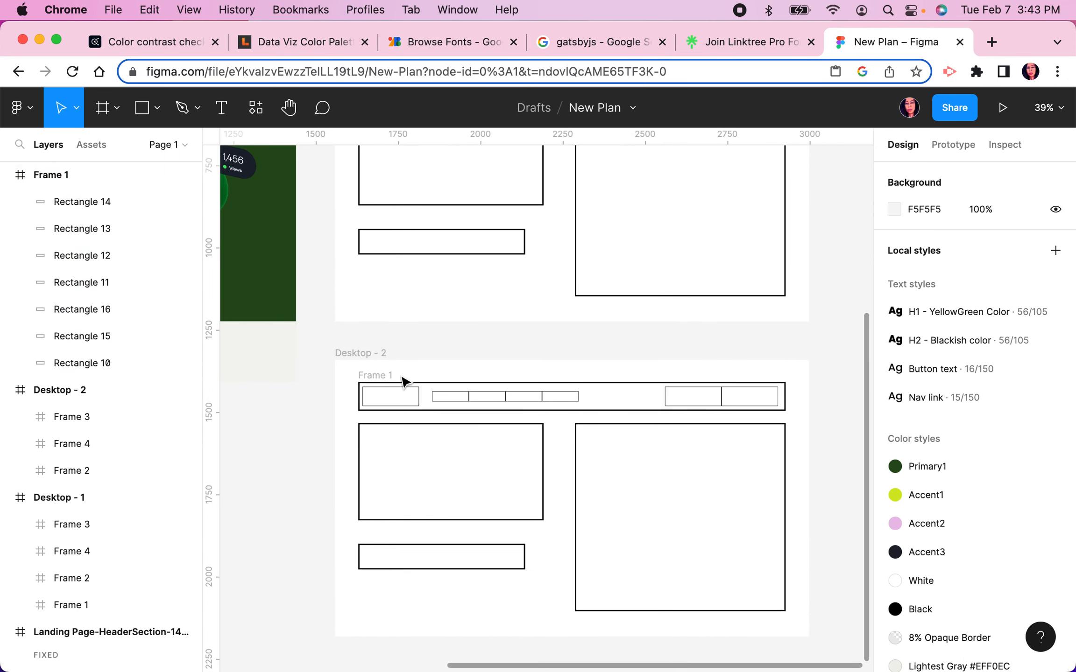
{"action": "left_click_drag", "start_coordinate": [392, 380], "coordinate": [421, 339]}
{"action": "key", "text": "Escape"}
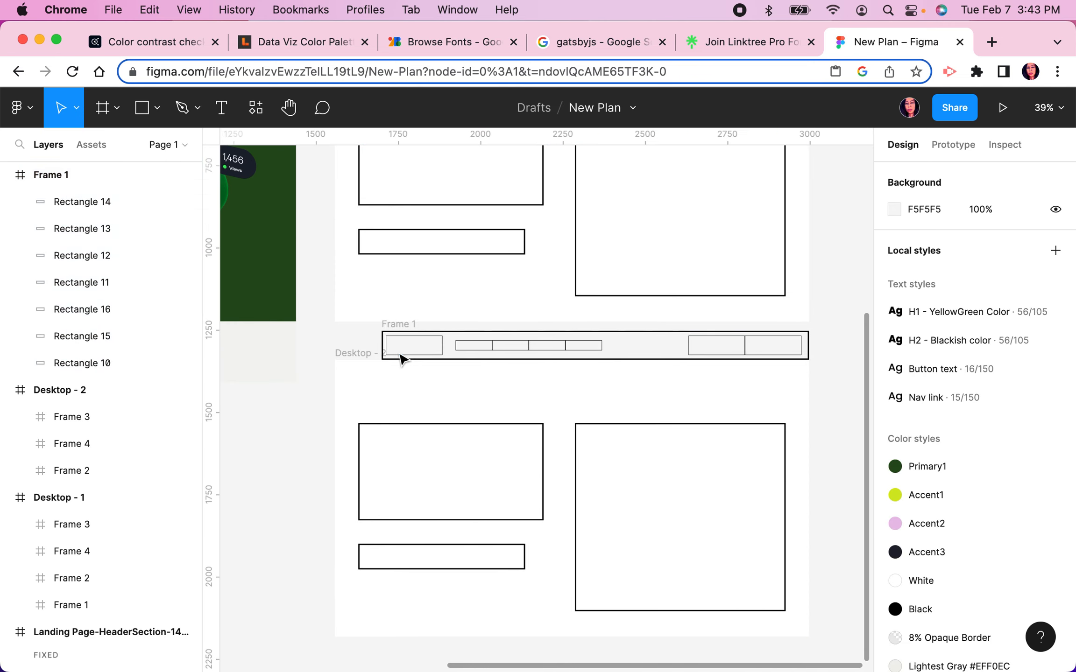
{"action": "scroll", "coordinate": [399, 356], "scroll_direction": "up", "scroll_amount": 5}
{"action": "left_click_drag", "start_coordinate": [373, 282], "coordinate": [425, 406]}
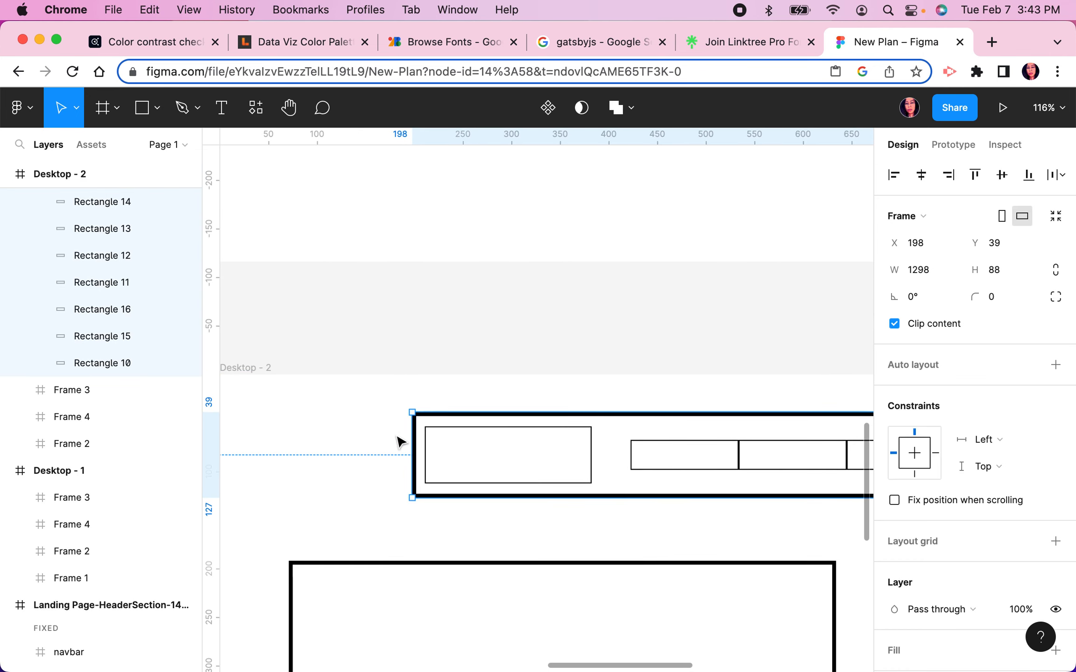
- Align the navigation bar frame to the horizontal center of Desktop - 2 and deselect it
{"action": "left_click", "coordinate": [921, 176]}
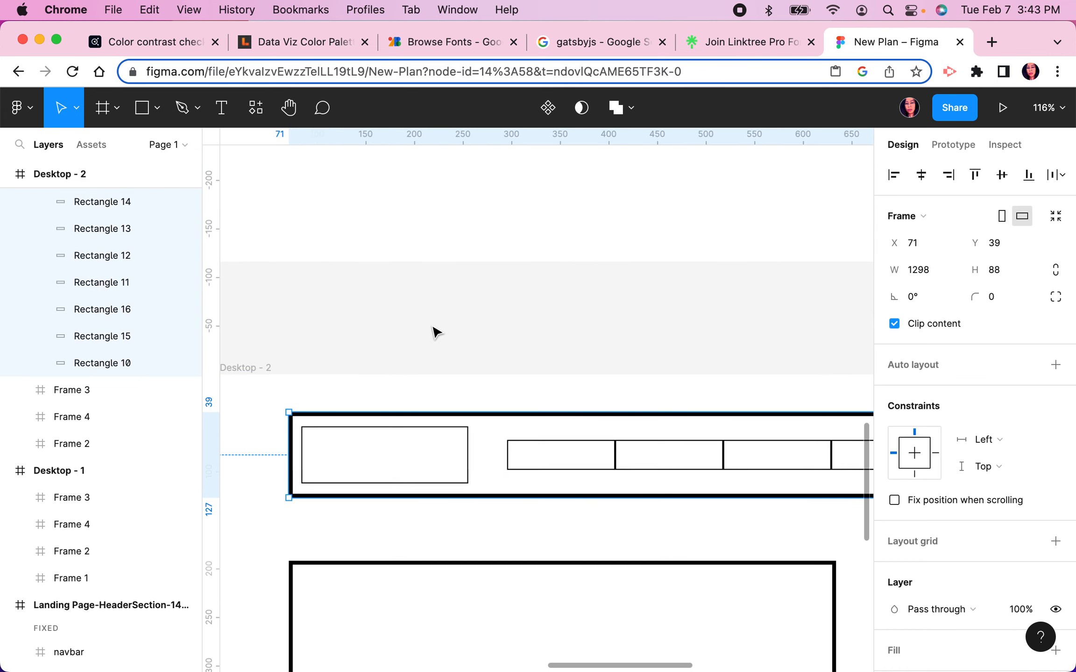
{"action": "scroll", "coordinate": [420, 336], "scroll_direction": "down", "scroll_amount": 5}
{"action": "scroll", "coordinate": [417, 339], "scroll_direction": "down", "scroll_amount": 2}
{"action": "left_click", "coordinate": [779, 348]}
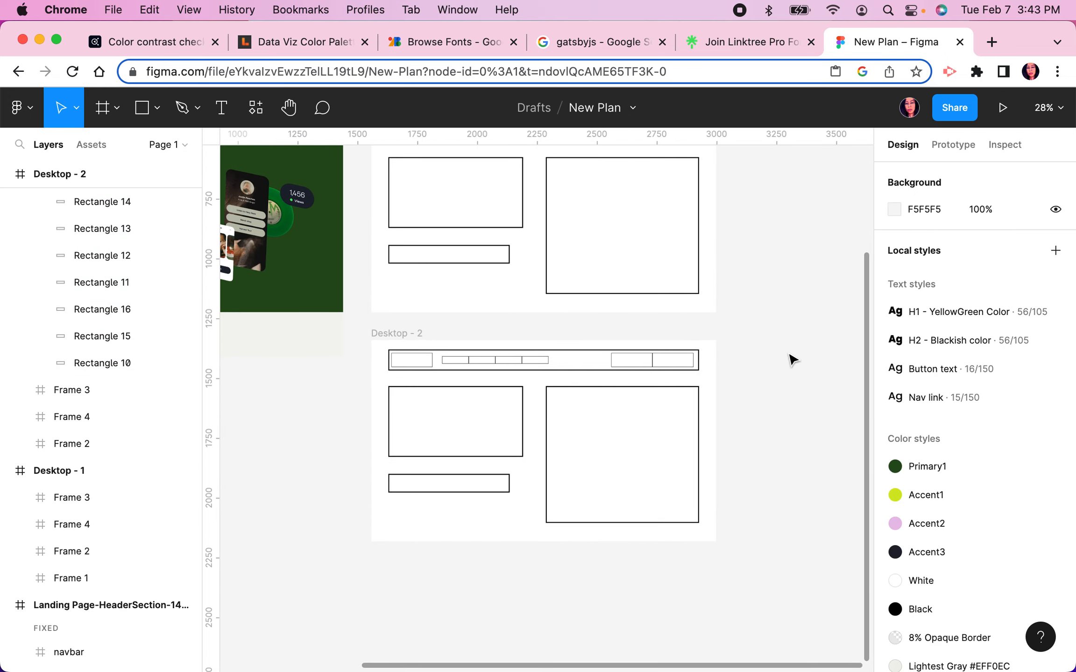
- Shift the navigation bar down within Desktop - 2 to Y 64, closer to the content boxes, and deselect it
{"action": "scroll", "coordinate": [785, 356], "scroll_direction": "up", "scroll_amount": 1}
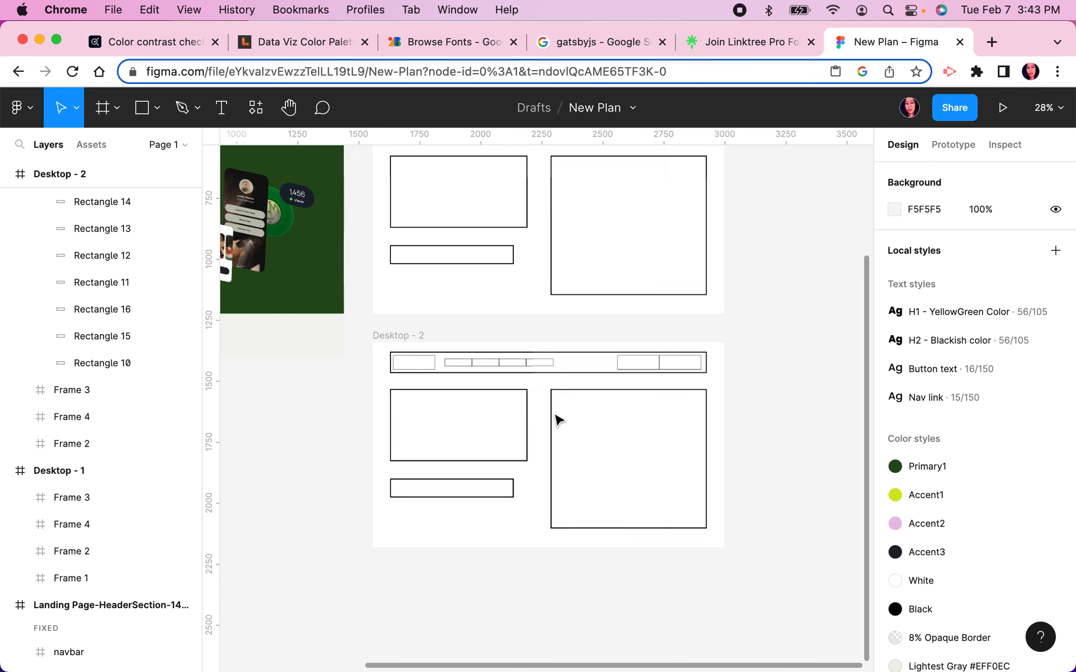
{"action": "scroll", "coordinate": [558, 421], "scroll_direction": "up", "scroll_amount": 3}
{"action": "left_click", "coordinate": [605, 351]}
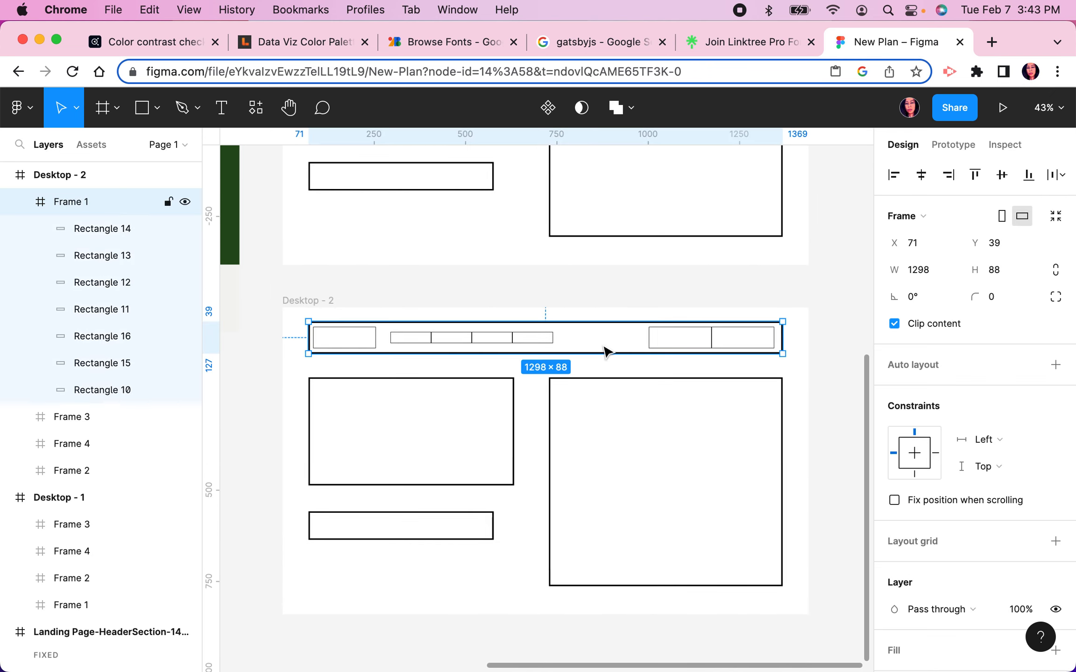
{"action": "left_click_drag", "start_coordinate": [606, 351], "coordinate": [602, 361]}
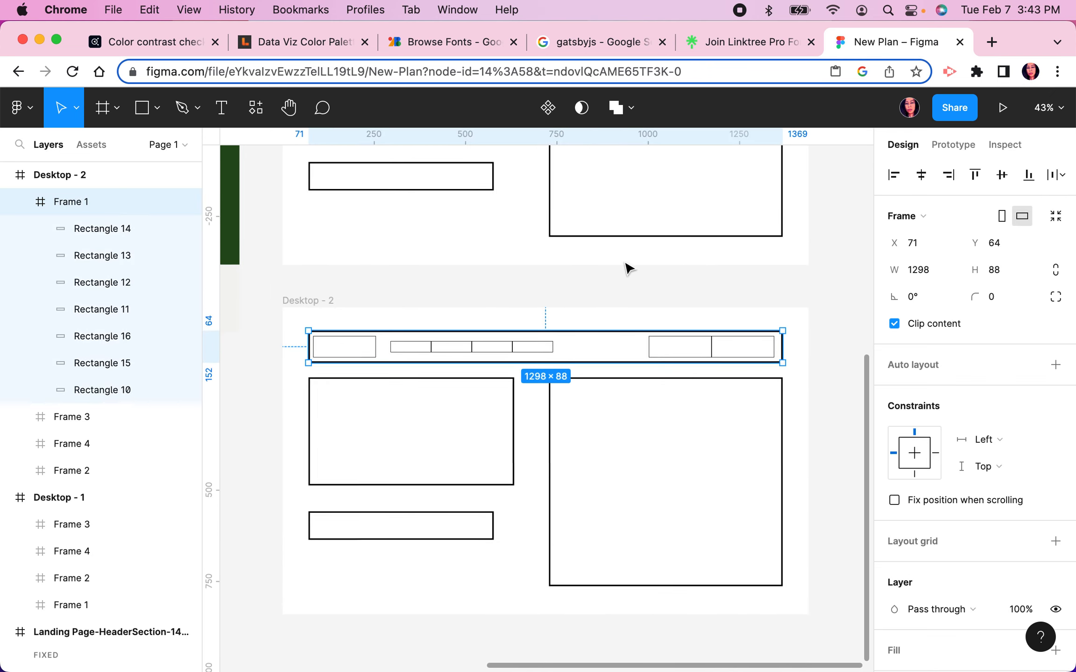
{"action": "left_click", "coordinate": [588, 289]}
- Collapse the layers of the nested navigation bar and of all four top-level frames, and clear the selection
{"action": "scroll", "coordinate": [589, 290], "scroll_direction": "down", "scroll_amount": 5}
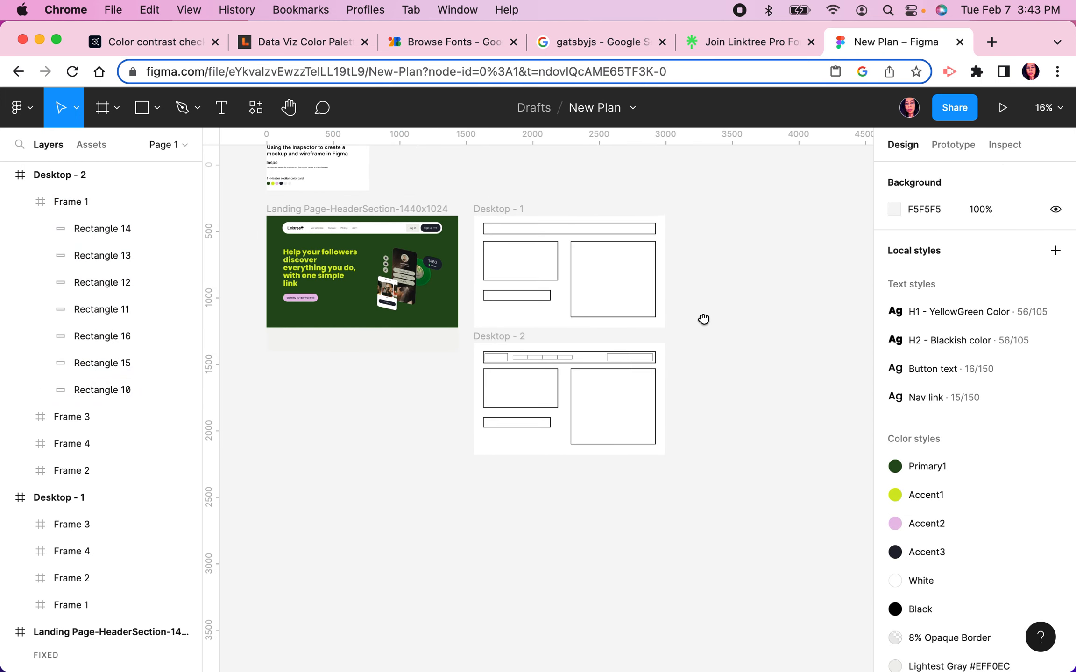
{"action": "scroll", "coordinate": [385, 406], "scroll_direction": "up", "scroll_amount": 2}
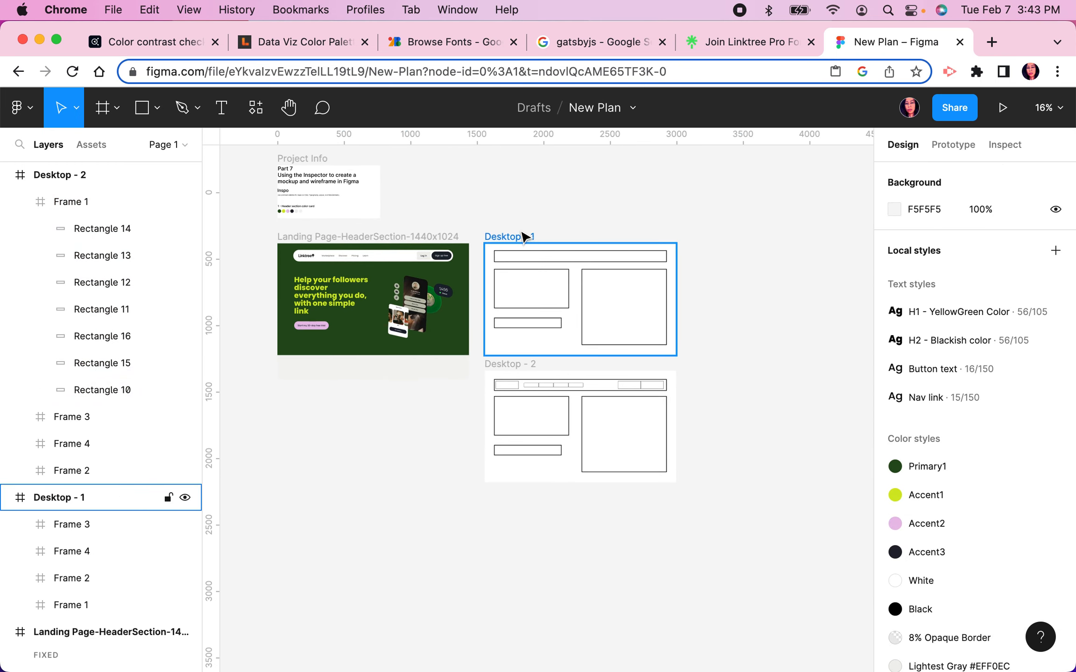
{"action": "left_click_drag", "start_coordinate": [550, 216], "coordinate": [556, 270]}
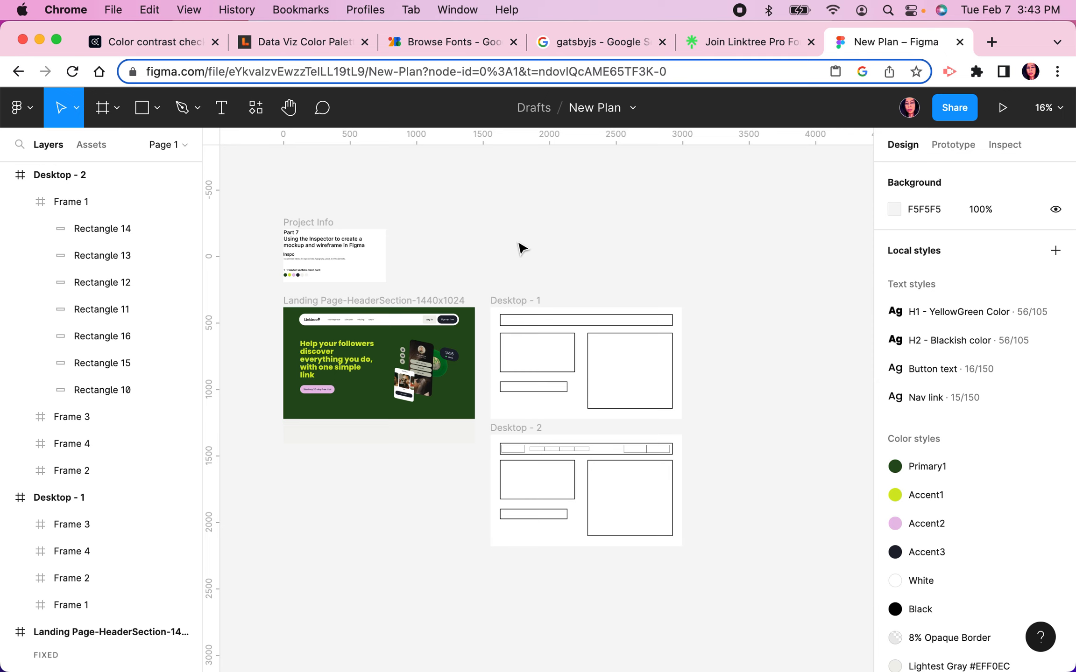
{"action": "left_click_drag", "start_coordinate": [599, 252], "coordinate": [667, 240]}
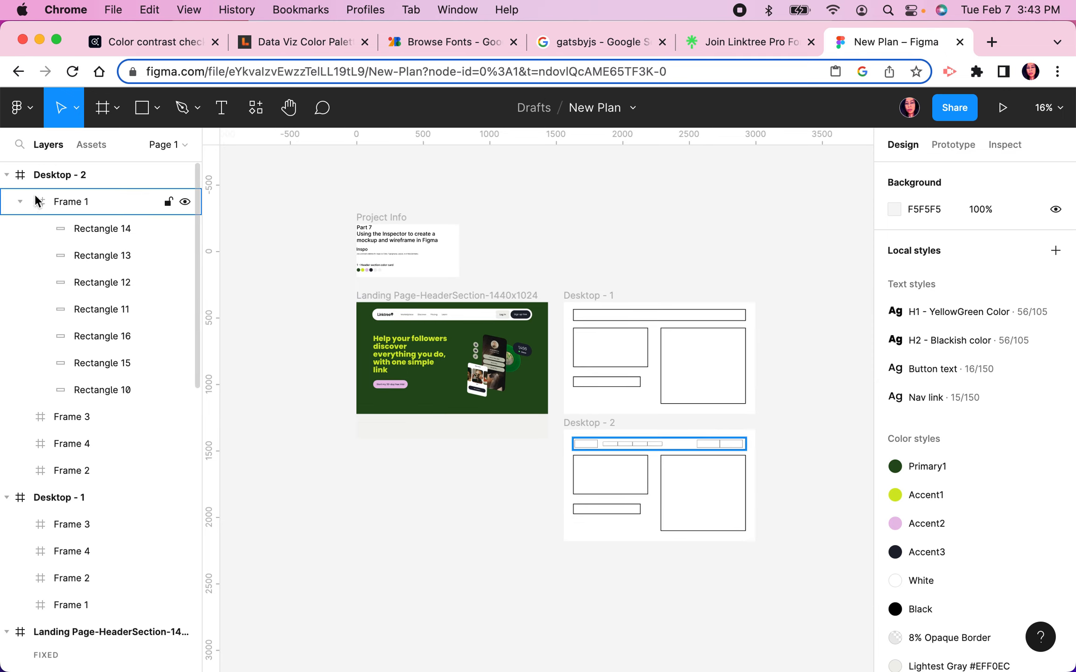
{"action": "left_click", "coordinate": [14, 204]}
{"action": "left_click", "coordinate": [20, 202]}
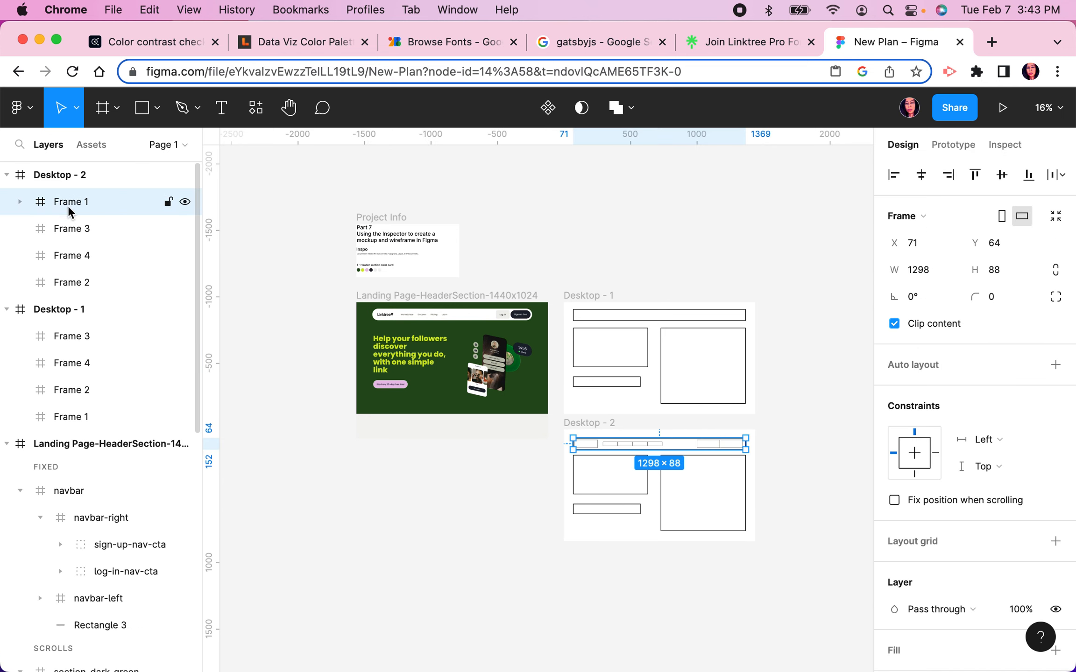
{"action": "left_click", "coordinate": [7, 310]}
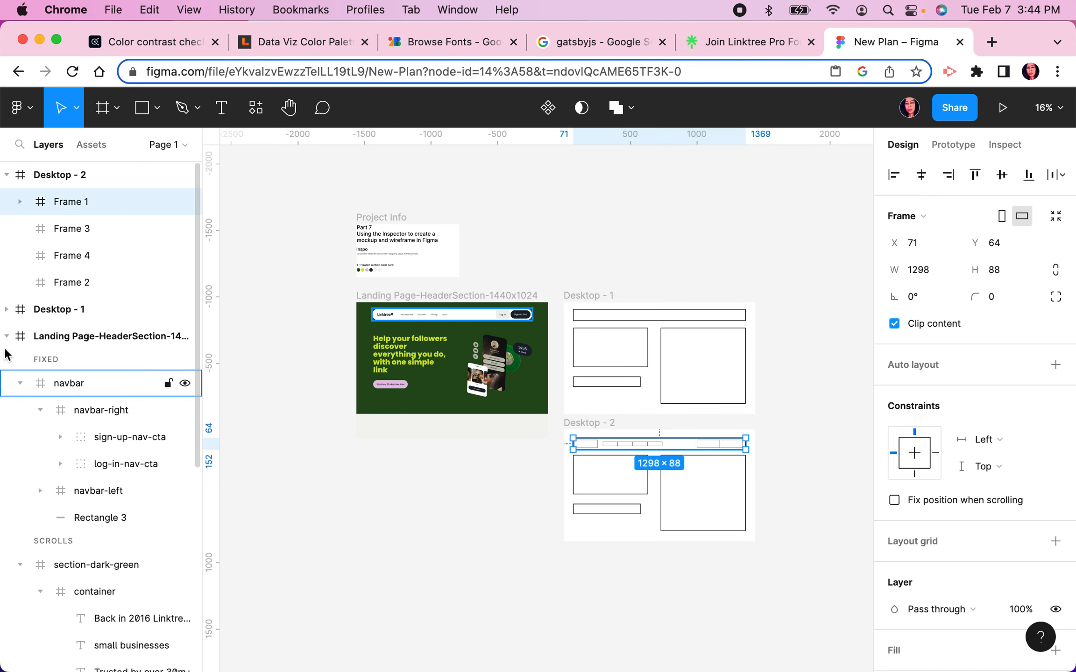
{"action": "left_click", "coordinate": [6, 336]}
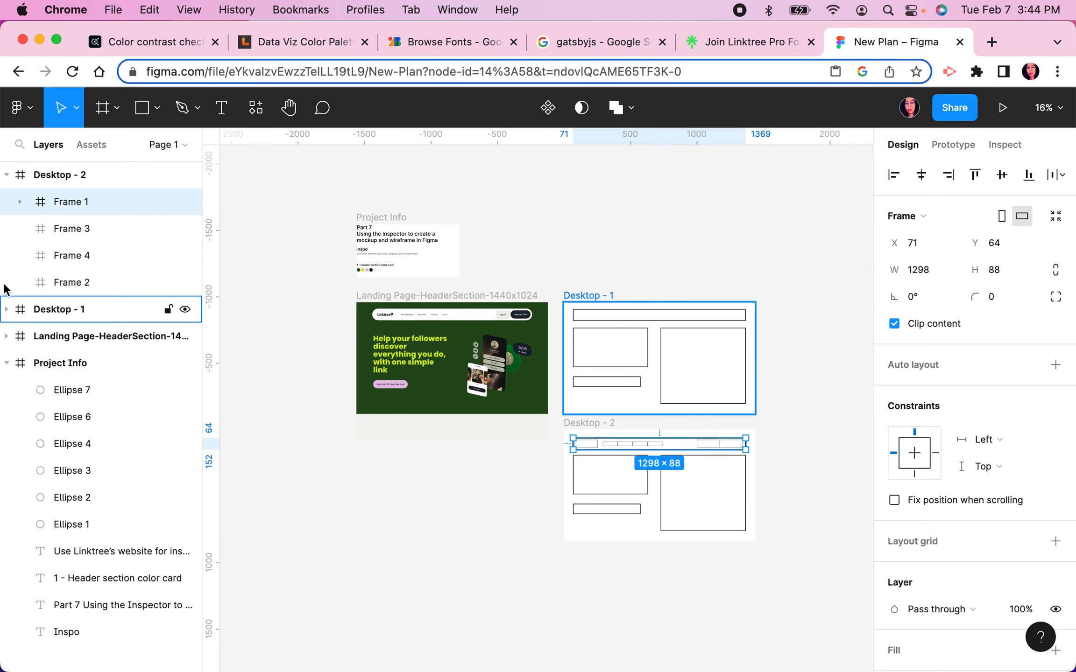
{"action": "left_click", "coordinate": [7, 363]}
{"action": "left_click", "coordinate": [6, 177]}
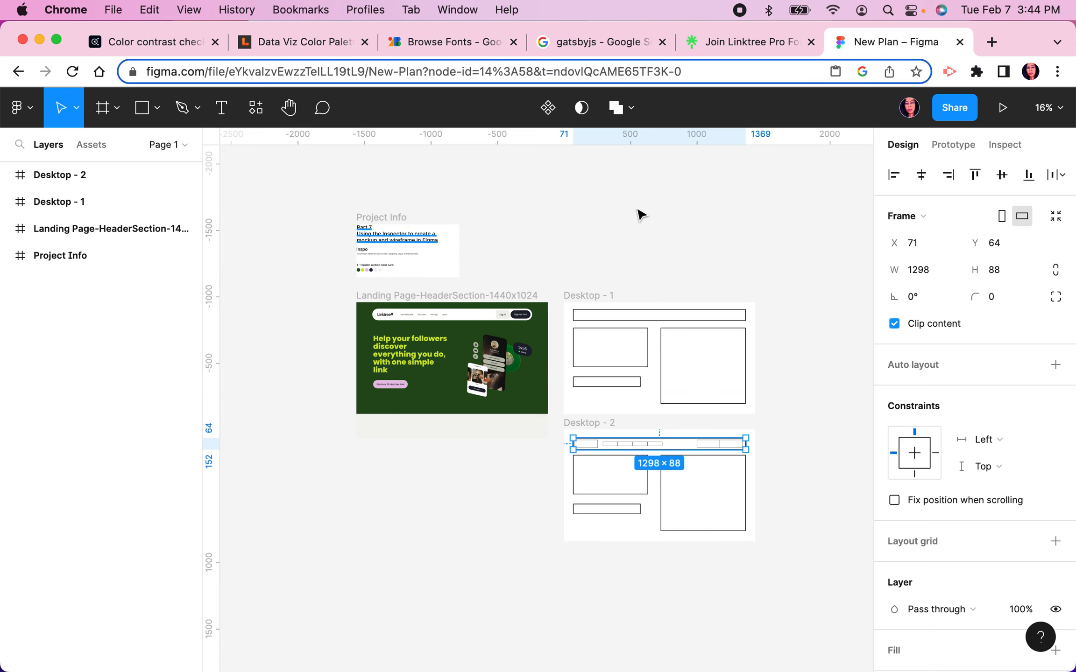
{"action": "left_click", "coordinate": [706, 223]}
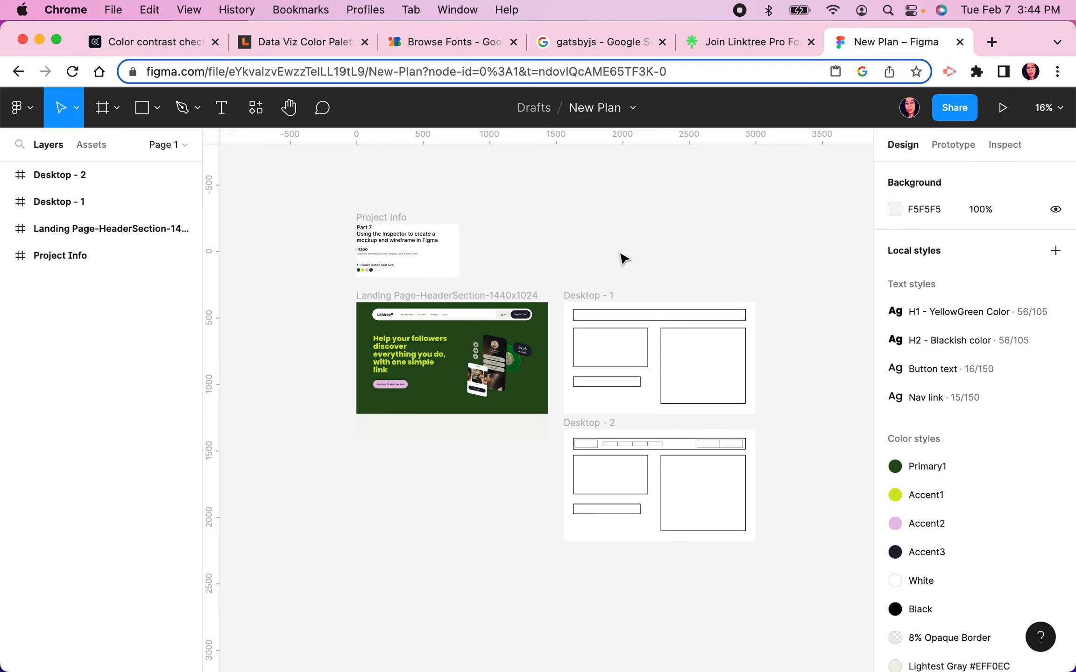
{"action": "scroll", "coordinate": [680, 258], "scroll_direction": "right", "scroll_amount": 3}
{"action": "scroll", "coordinate": [680, 258], "scroll_direction": "down", "scroll_amount": 1}
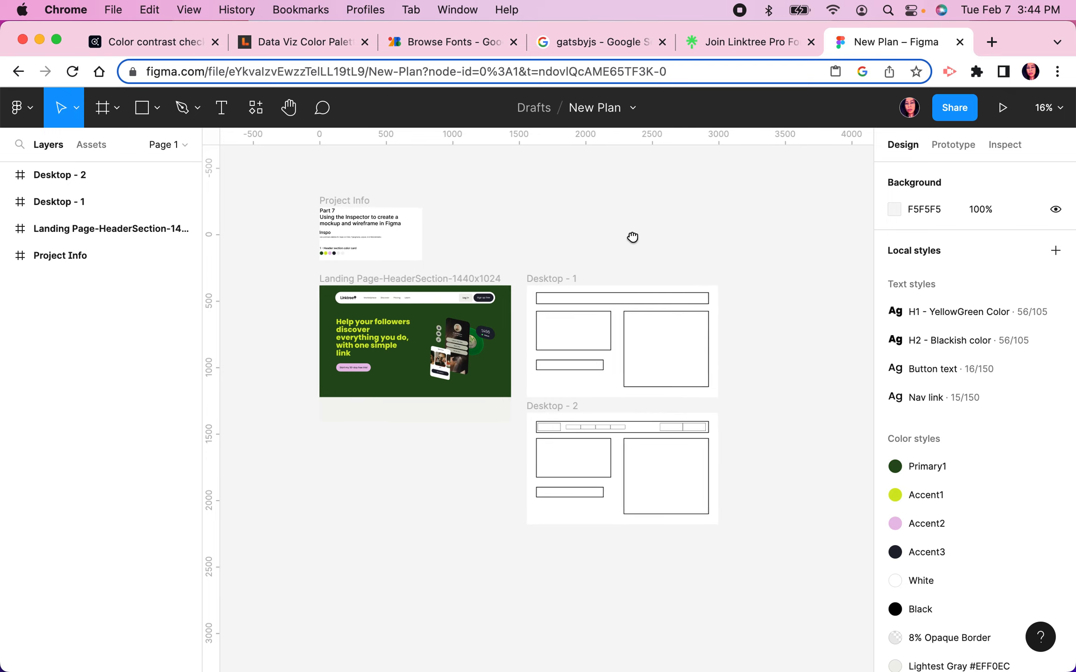
{"action": "scroll", "coordinate": [793, 305], "scroll_direction": "right", "scroll_amount": 2}
{"action": "scroll", "coordinate": [793, 305], "scroll_direction": "down", "scroll_amount": 1}
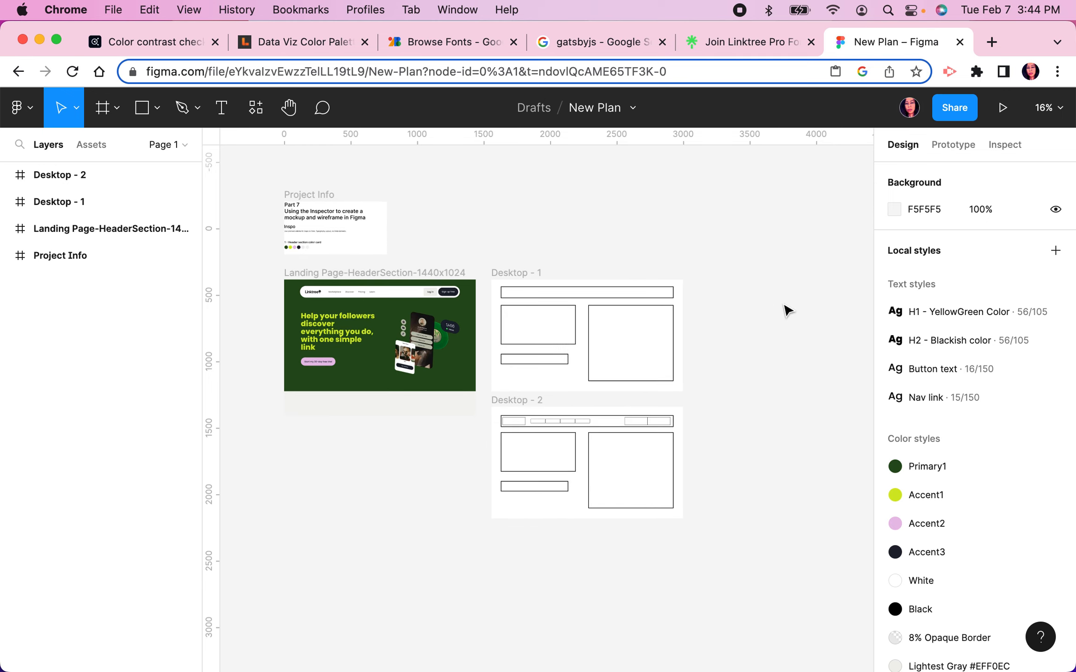
{"action": "left_click_drag", "start_coordinate": [805, 317], "coordinate": [787, 305]}
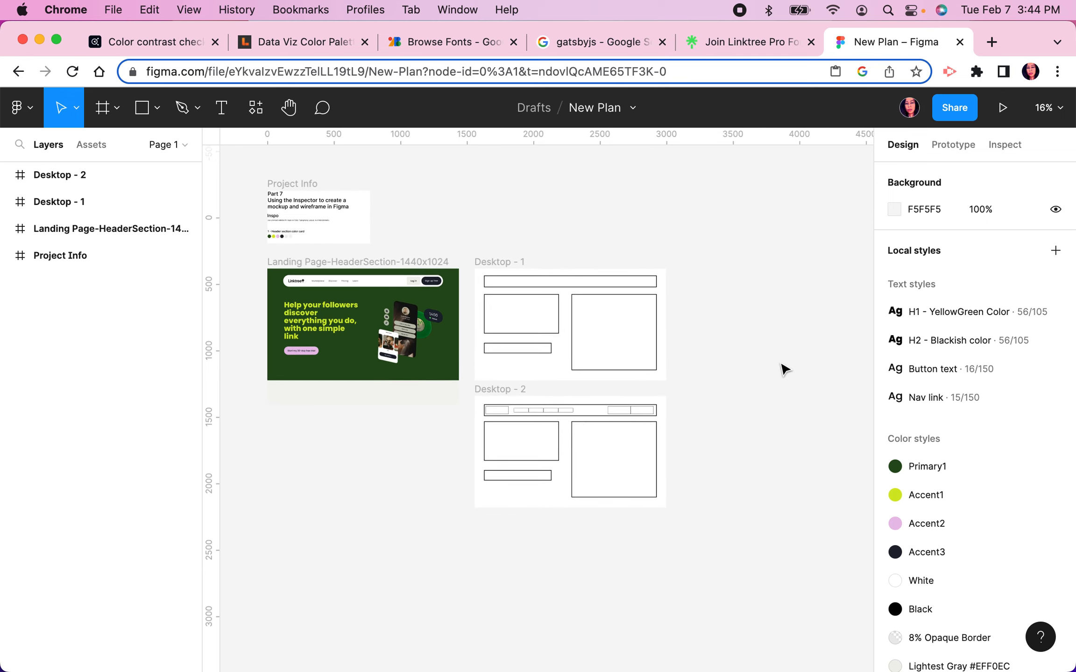